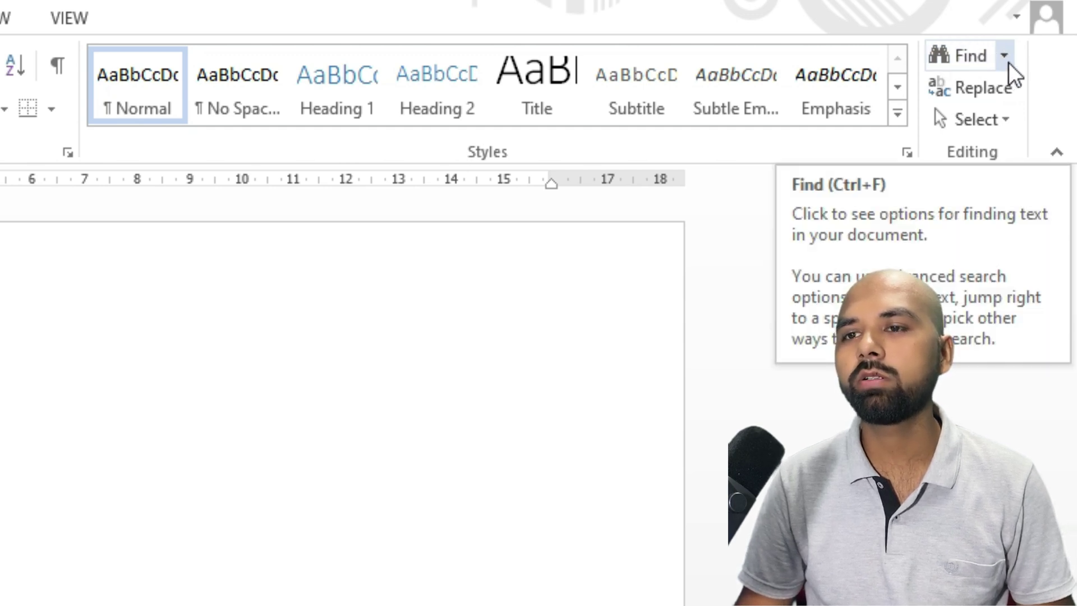
# - Open the document search pane and paste the copied sample text into the blank document
pyautogui.click(1009, 62)
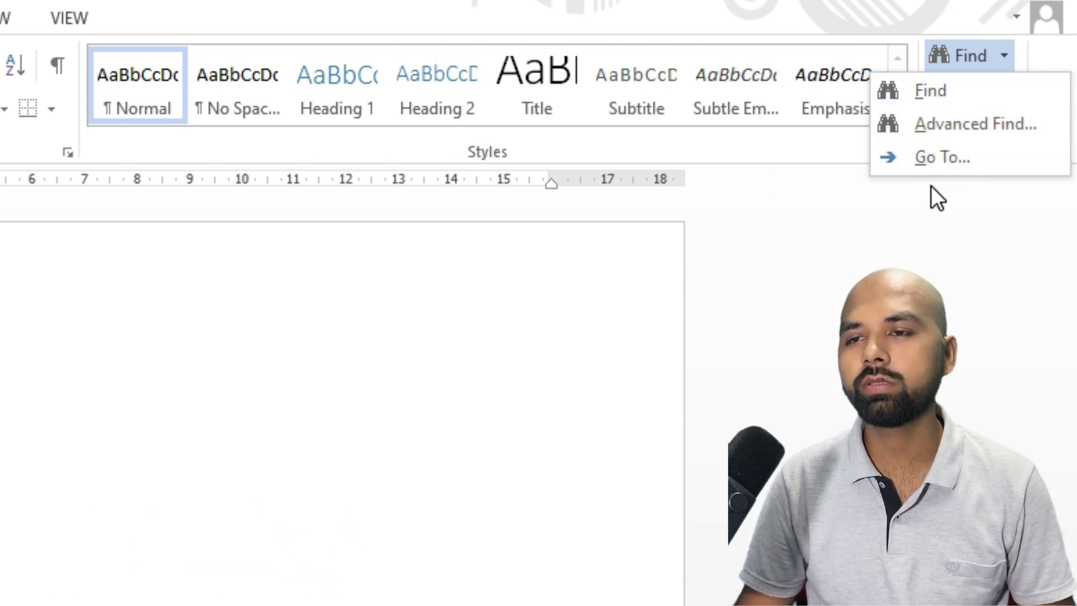
pyautogui.click(918, 88)
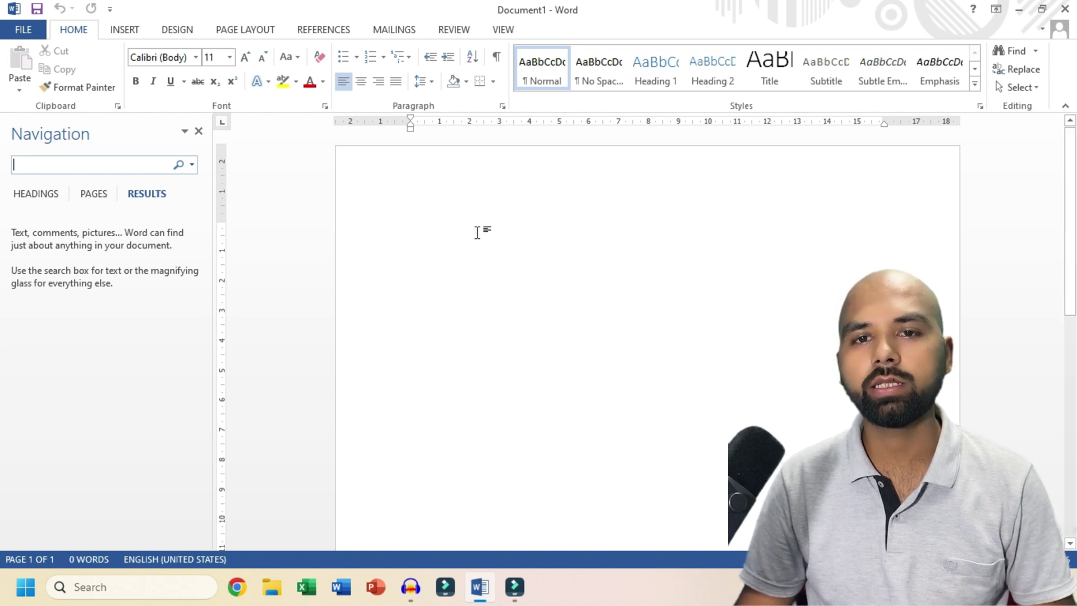
pyautogui.click(477, 232)
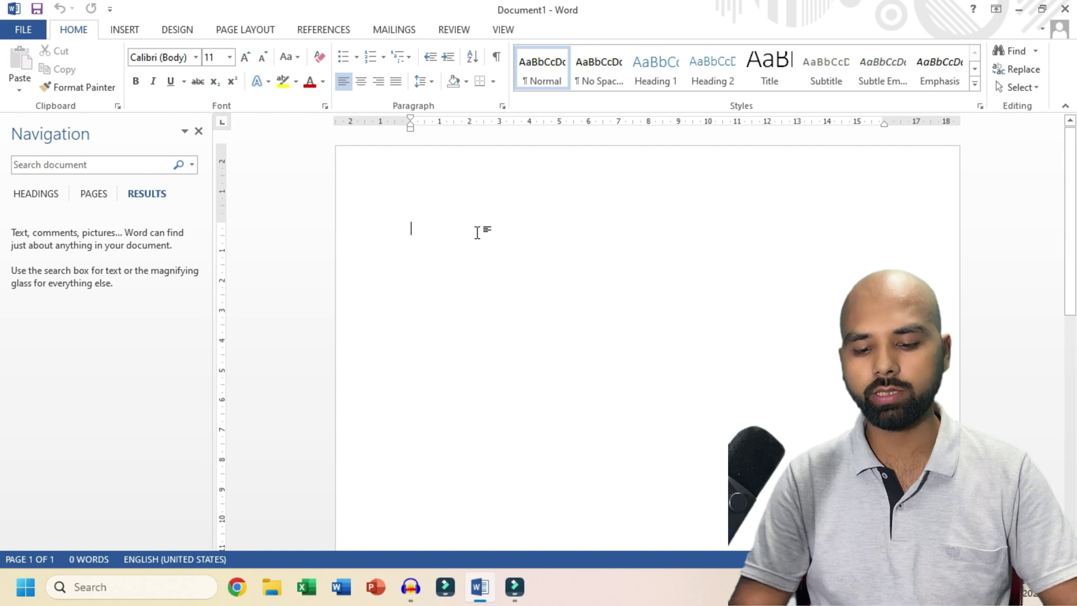
pyautogui.hotkey('ctrl', 'v')
pyautogui.scroll(-12, 539, 283)
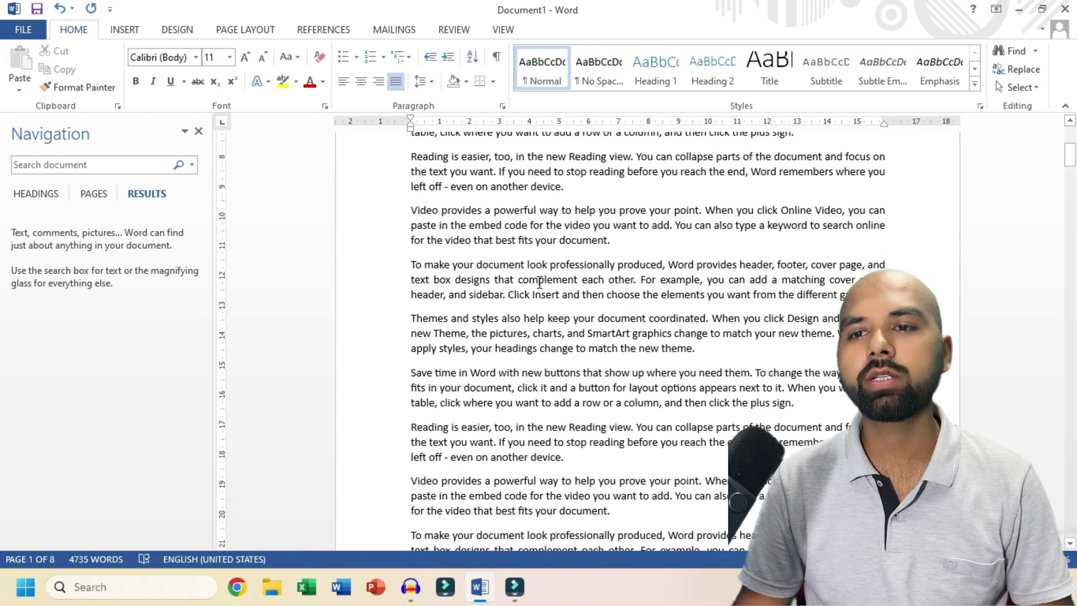
pyautogui.scroll(13, 540, 283)
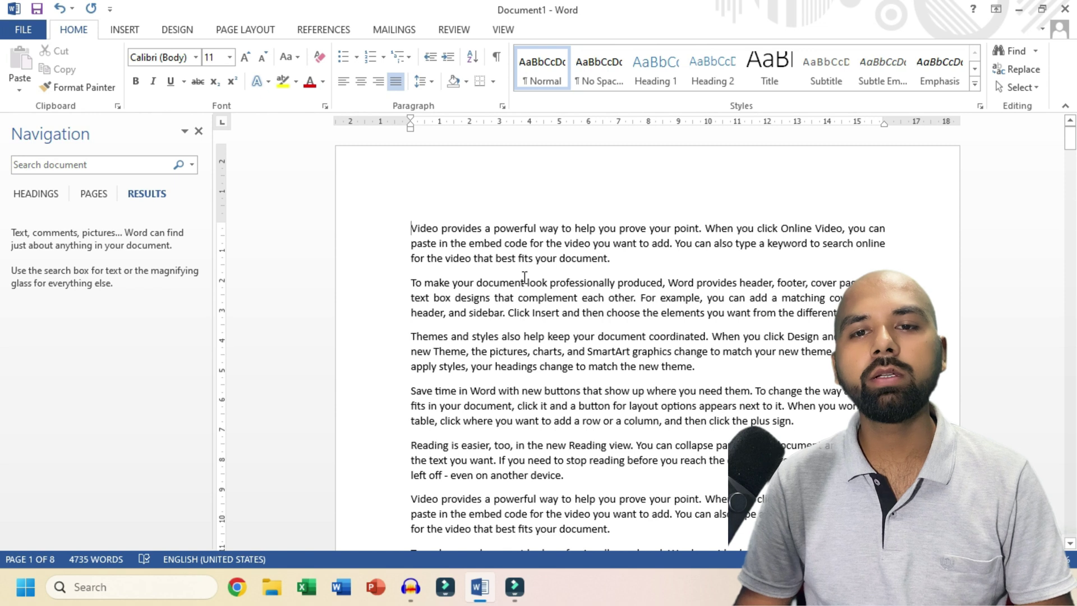
# - Search the document for "video" and examine the highlighted matches across the pages
pyautogui.click(77, 166)
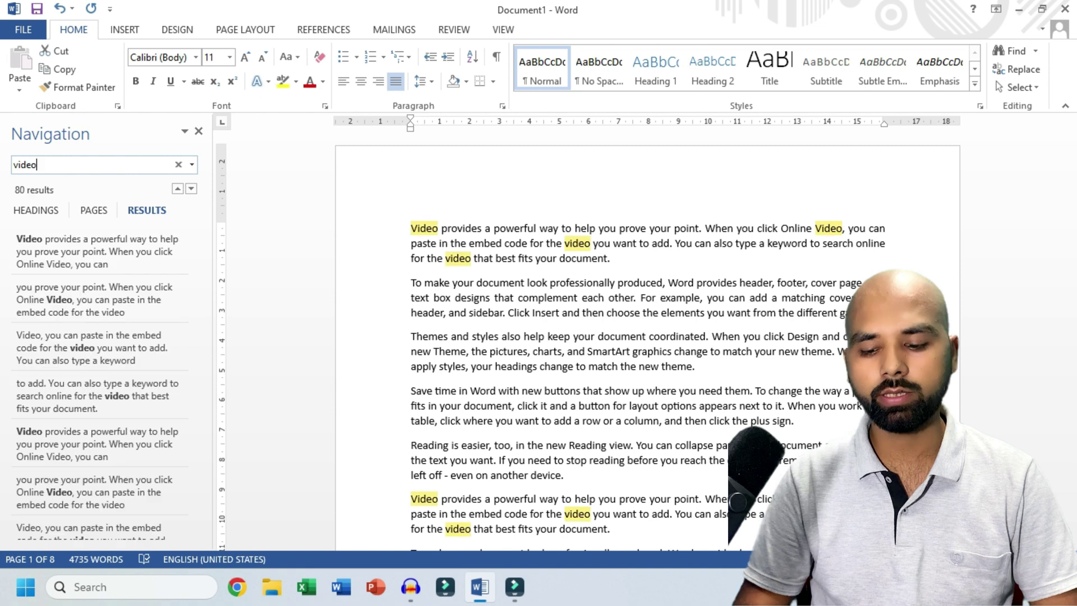
pyautogui.scroll(-4, 561, 242)
pyautogui.scroll(5, 561, 242)
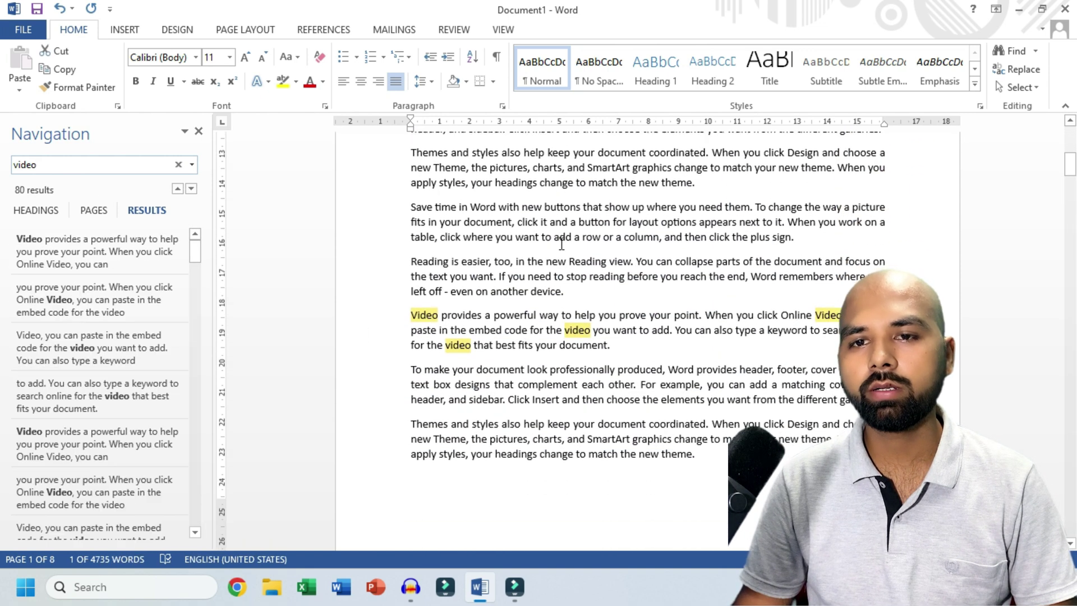
pyautogui.scroll(-15, 562, 243)
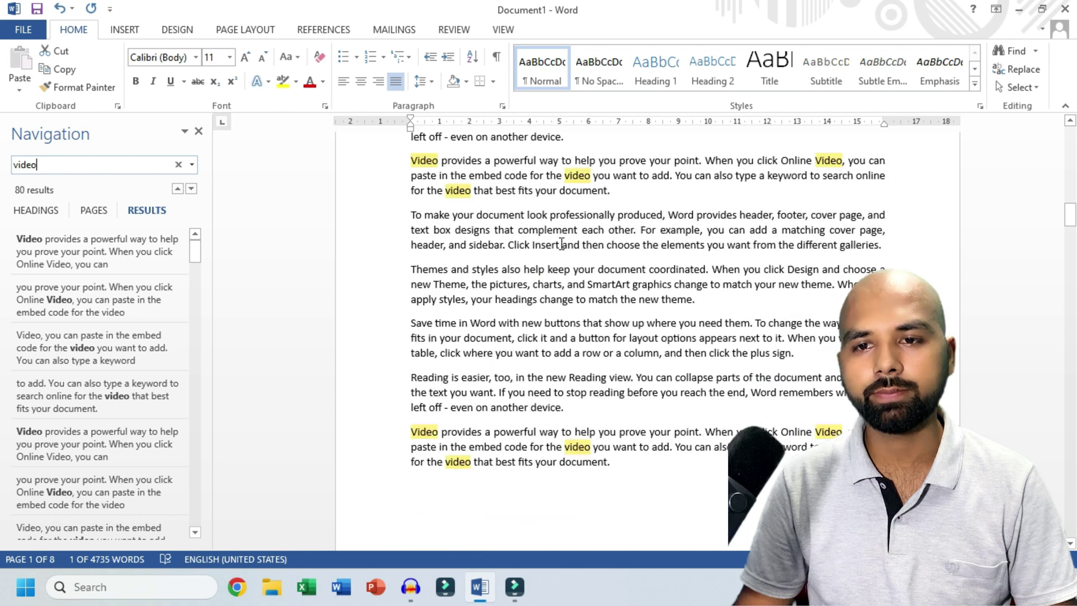
pyautogui.scroll(-10, 561, 243)
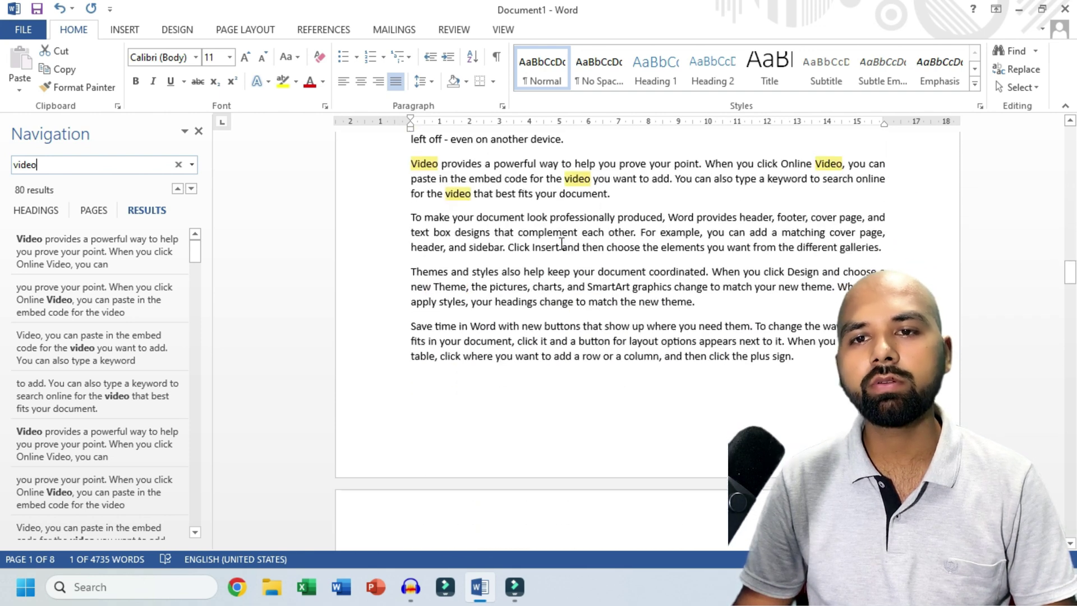
pyautogui.scroll(12, 561, 245)
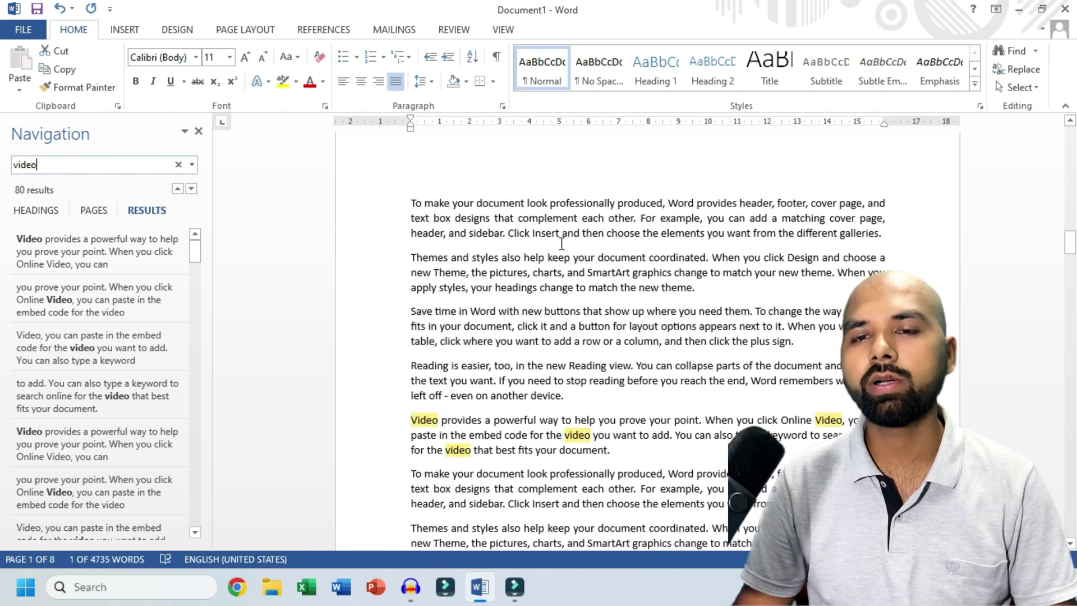
pyautogui.scroll(10, 561, 243)
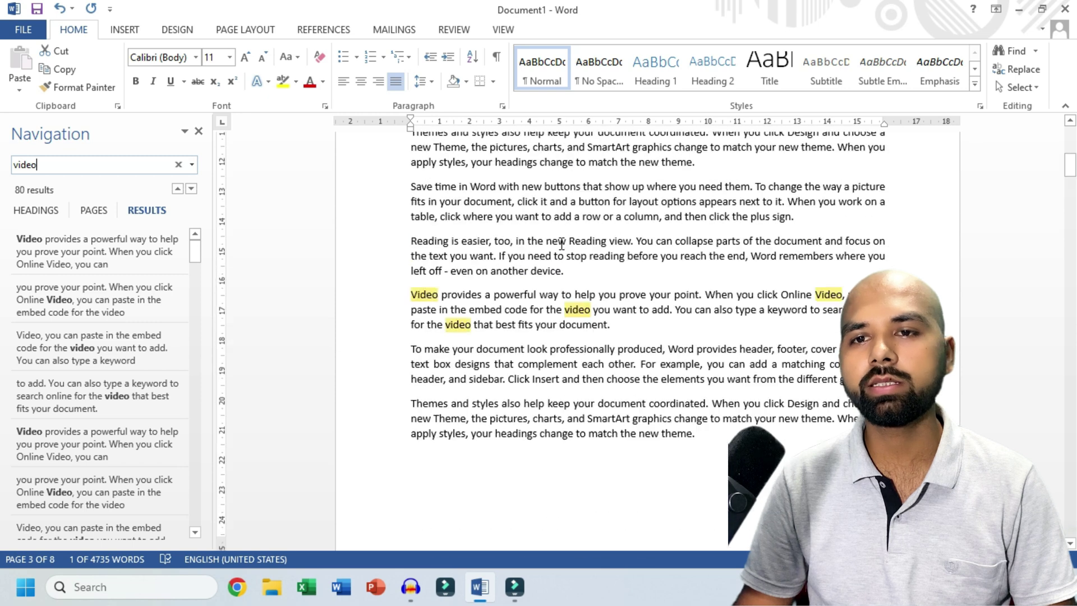
pyautogui.scroll(-10, 562, 243)
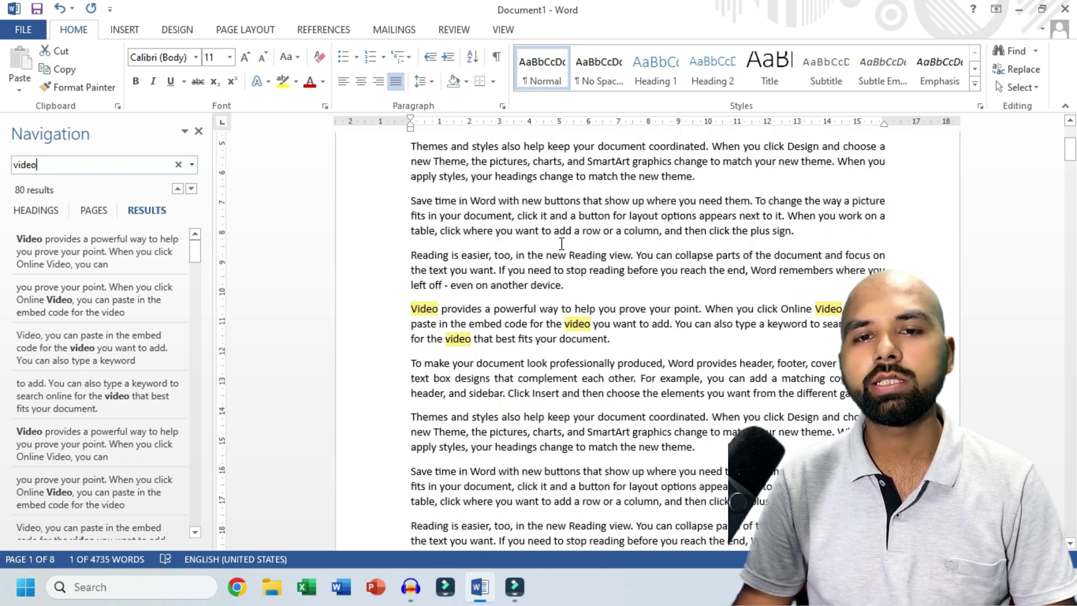
pyautogui.scroll(10, 562, 243)
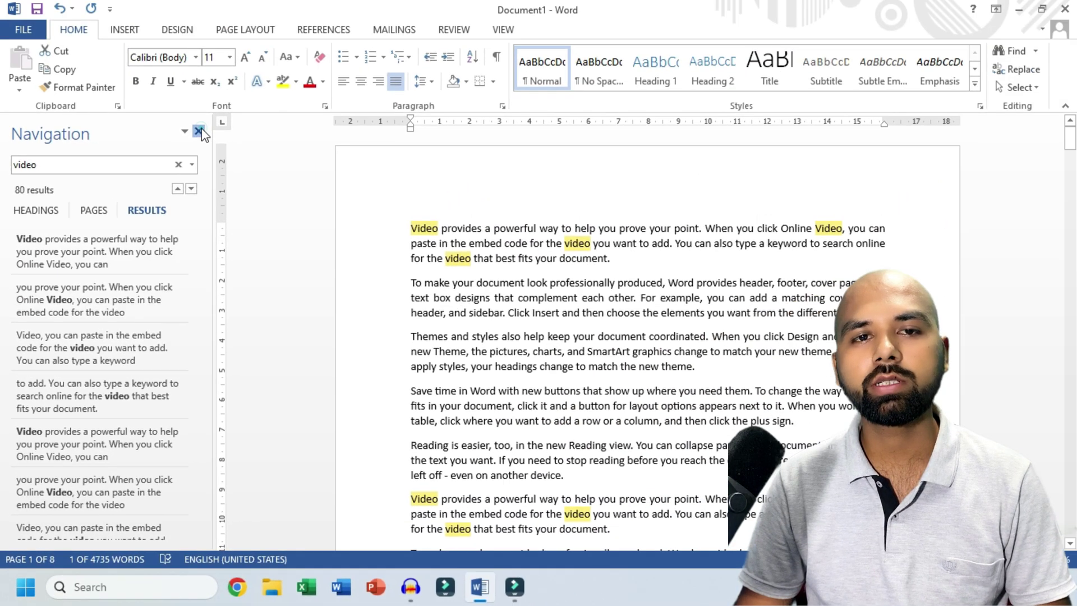
# - Close the search pane, reopen it to view its search box, and close it again
pyautogui.click(199, 132)
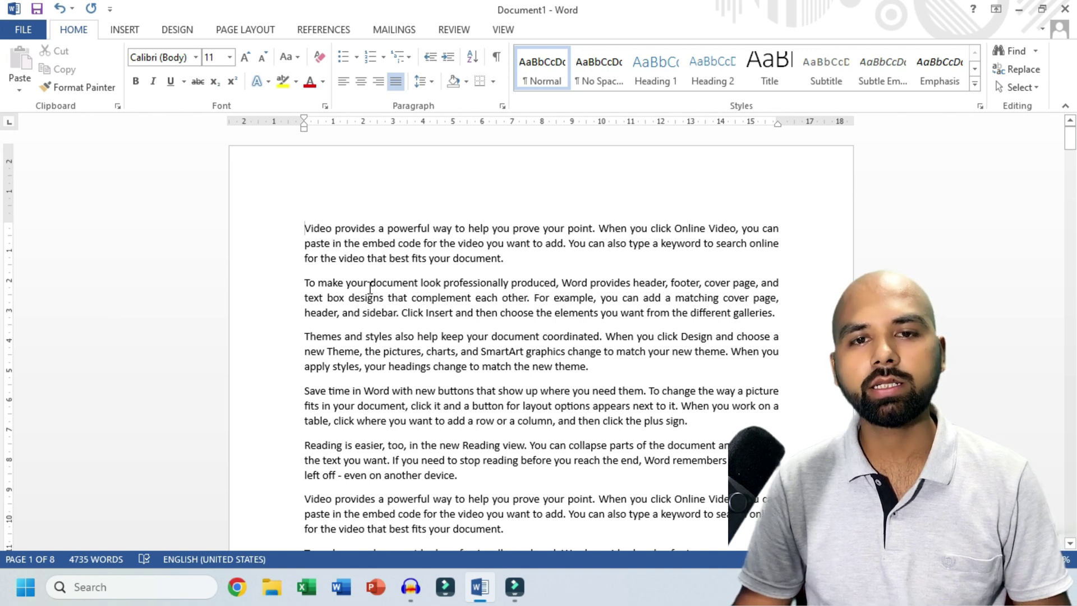
pyautogui.hotkey('ctrl', 'f')
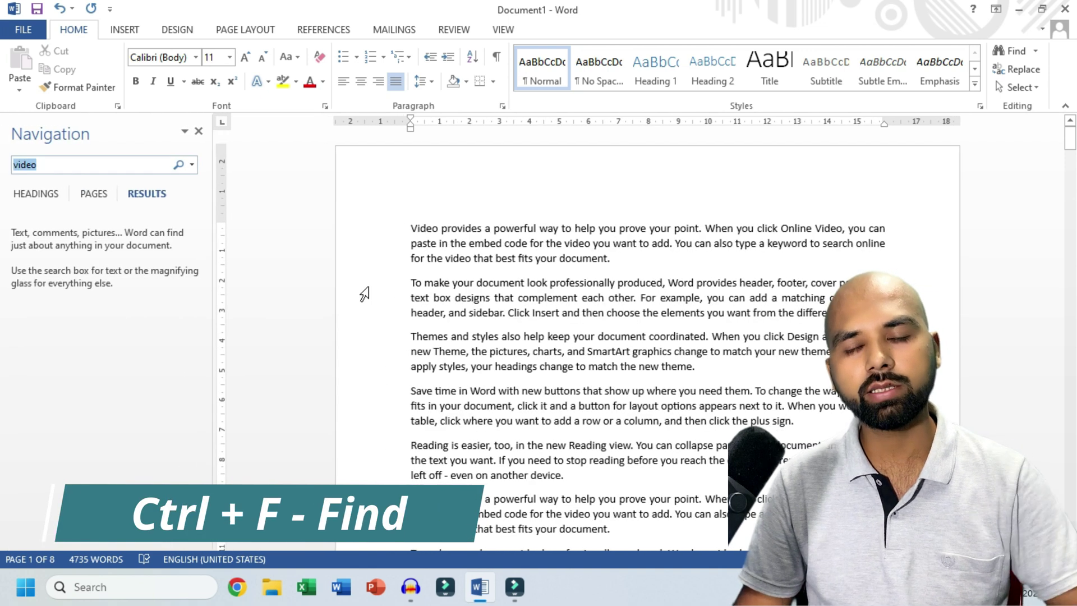
pyautogui.click(198, 131)
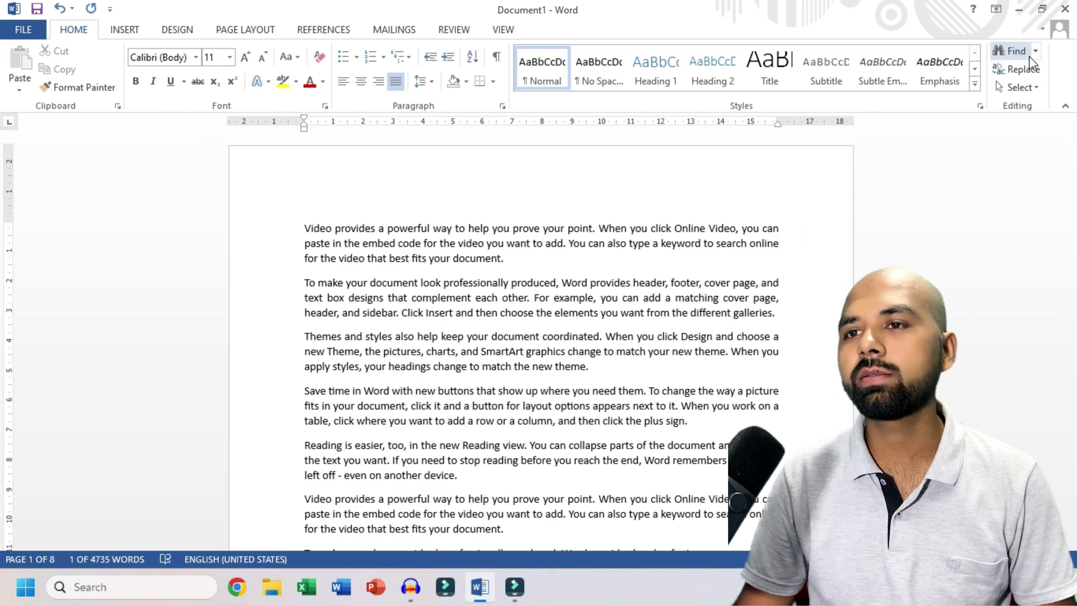
# - Open Advanced Find, examine the Find, Replace and Go To options of the dialog, and close it
pyautogui.click(1035, 51)
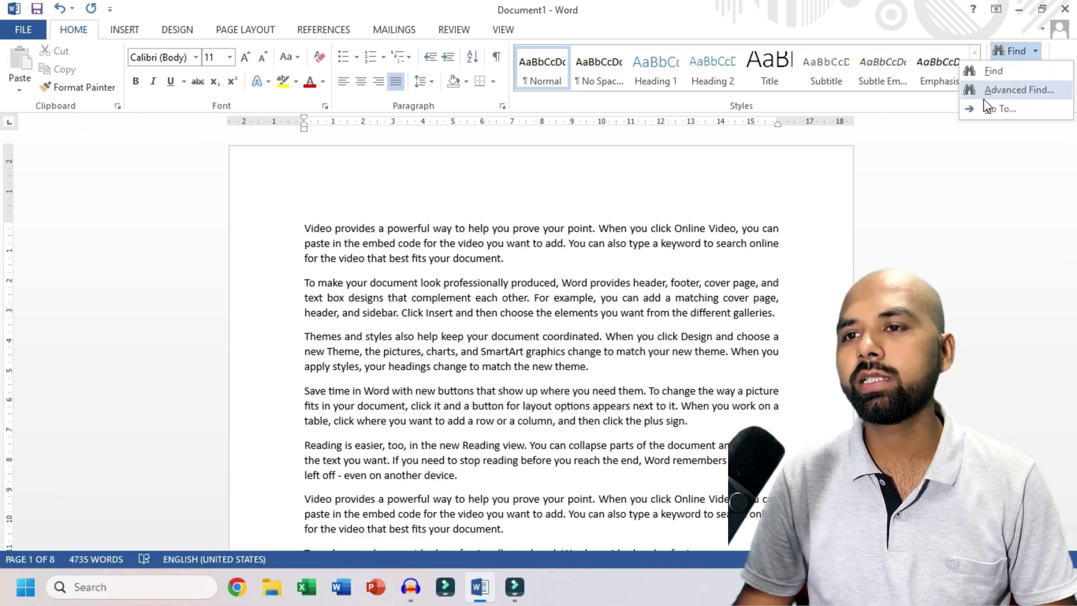
pyautogui.click(1015, 91)
pyautogui.moveTo(488, 202); pyautogui.dragTo(480, 159)
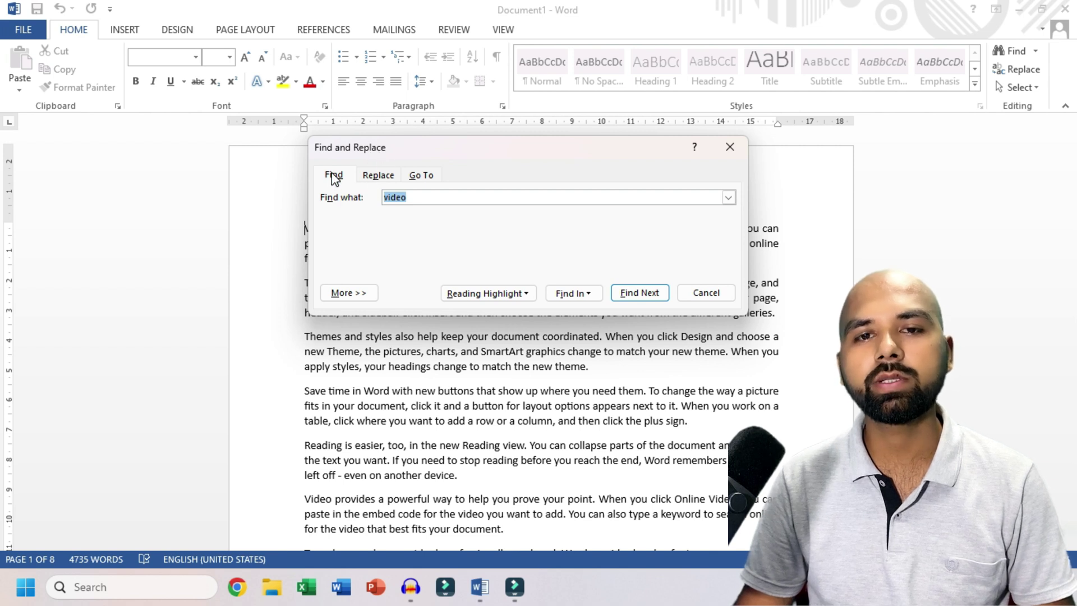
pyautogui.click(379, 175)
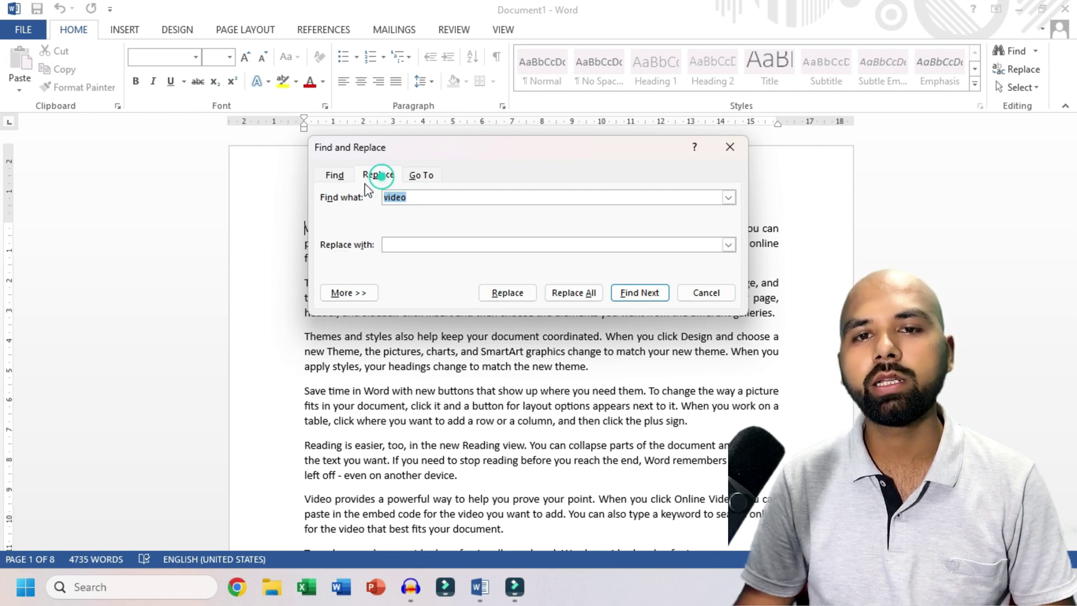
pyautogui.click(422, 176)
pyautogui.click(335, 177)
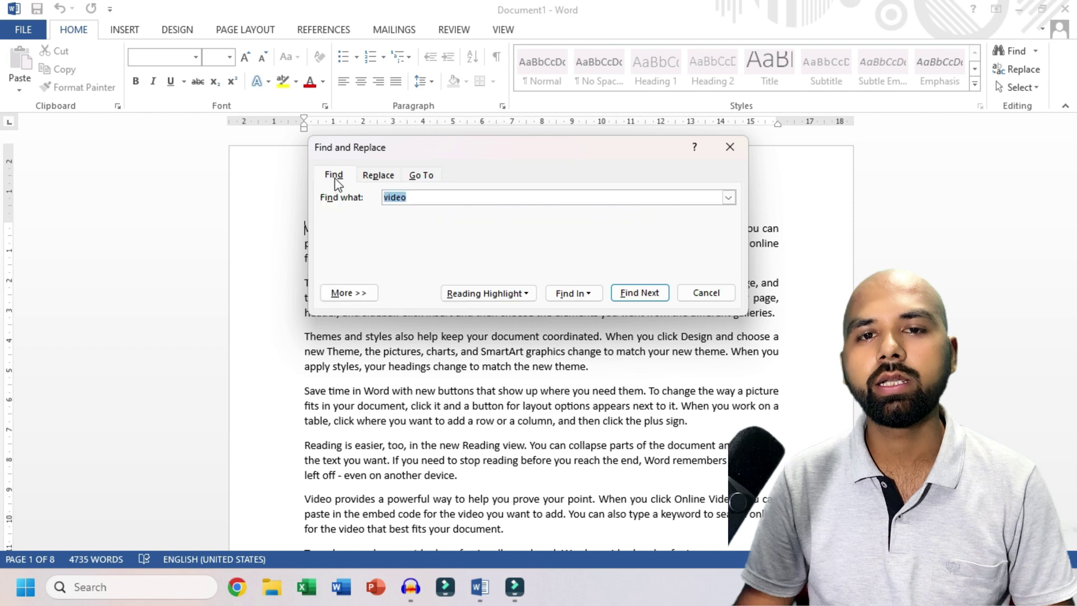
pyautogui.click(379, 176)
pyautogui.click(421, 175)
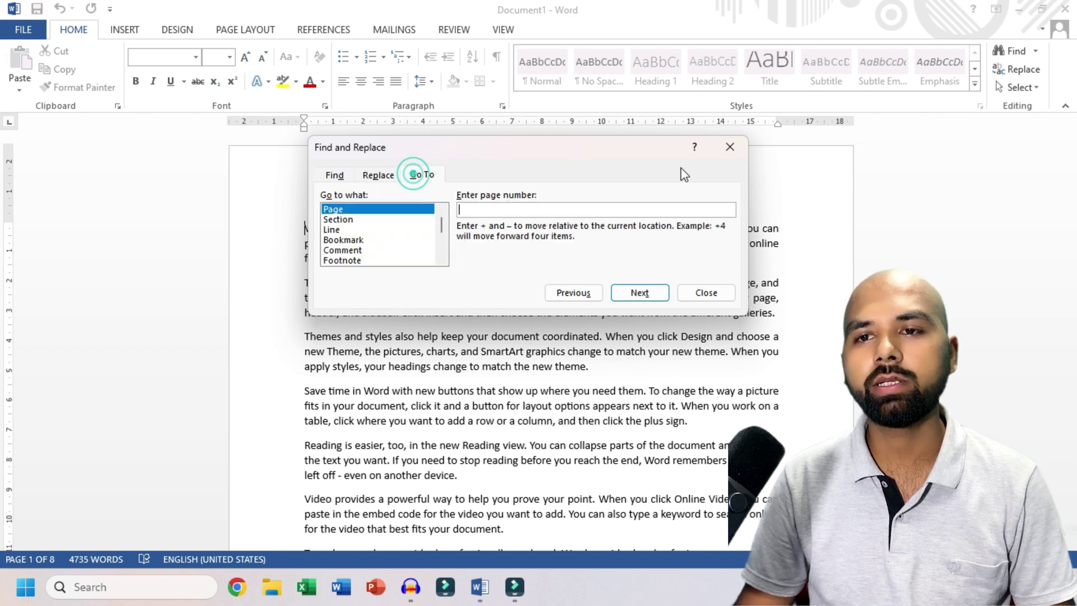
pyautogui.click(730, 146)
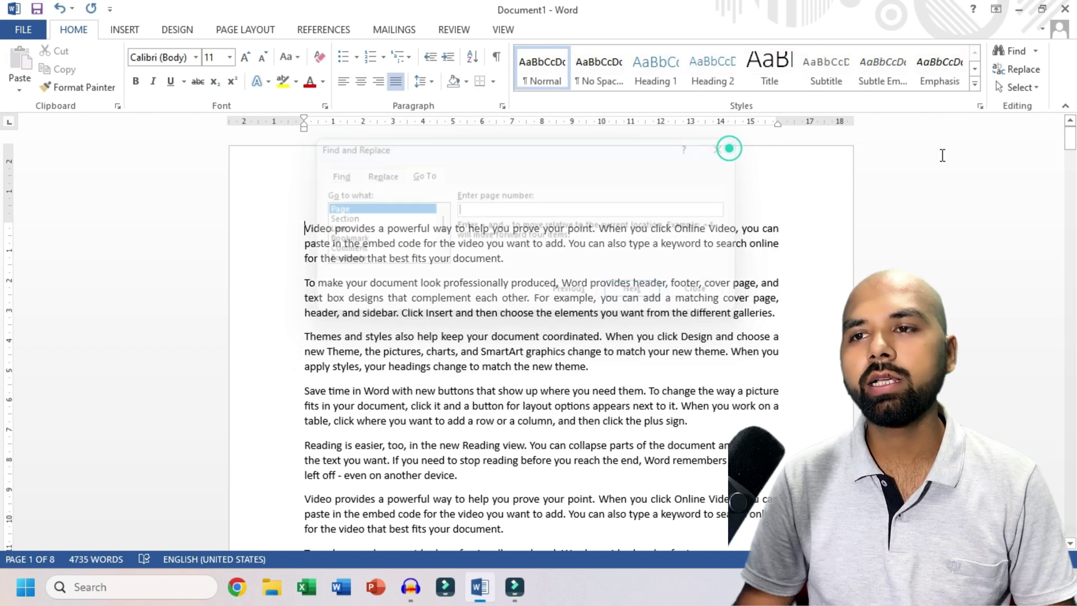
# - View the Find and Replace dialog as opened by Advanced Find, Go To and Replace, closing it each time
pyautogui.click(1037, 53)
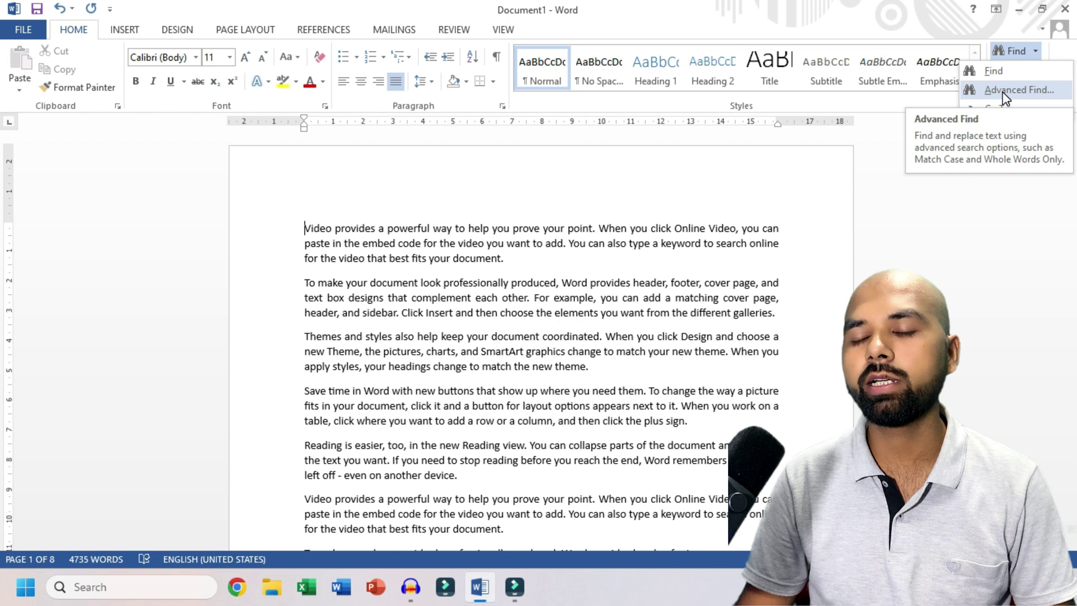
pyautogui.click(1002, 92)
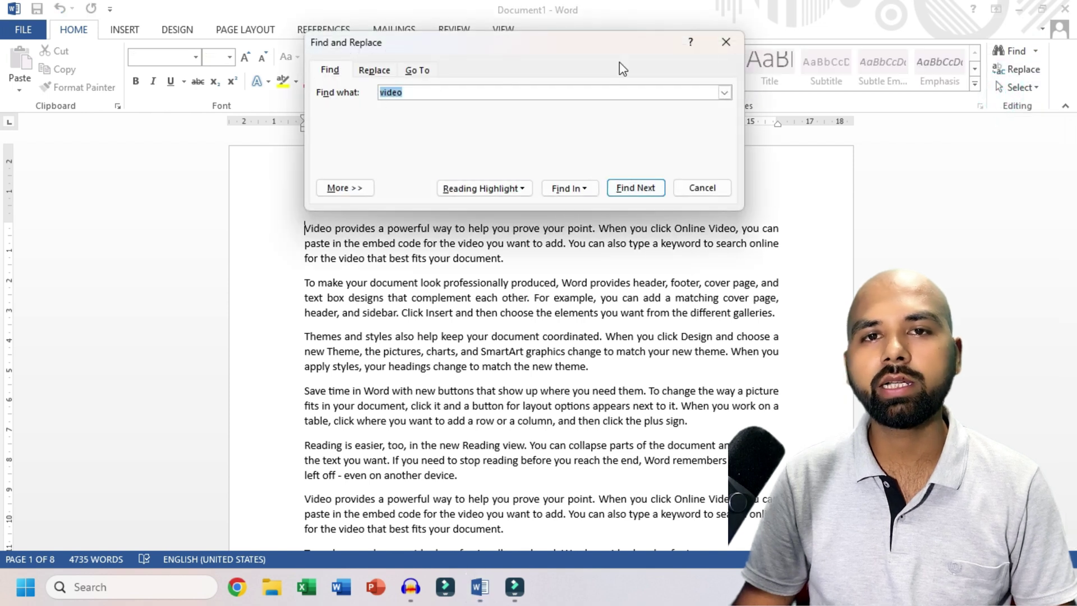
pyautogui.click(724, 49)
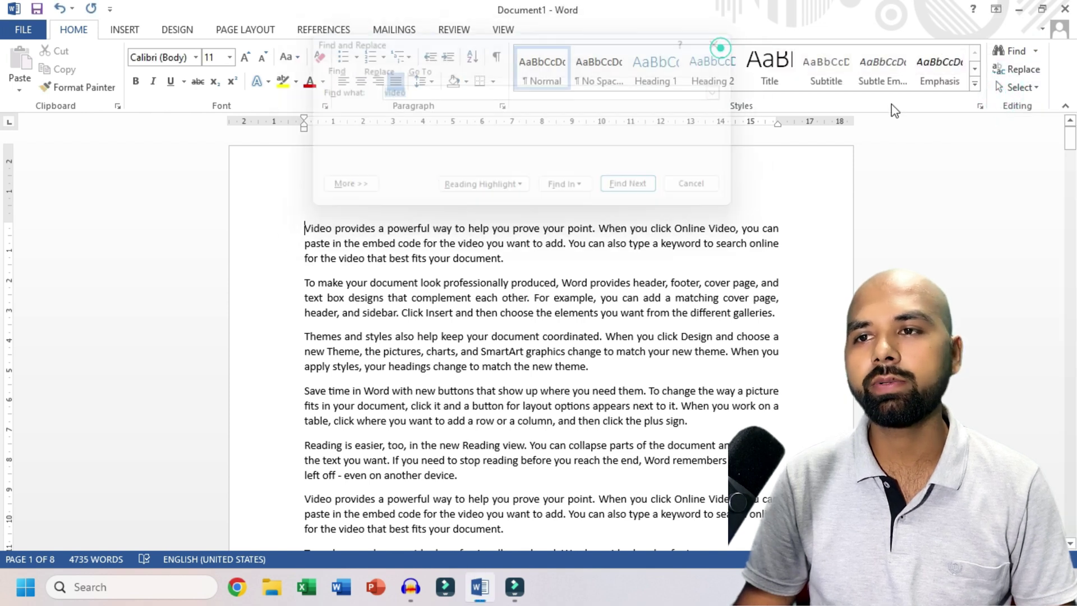
pyautogui.click(1038, 51)
pyautogui.click(1009, 113)
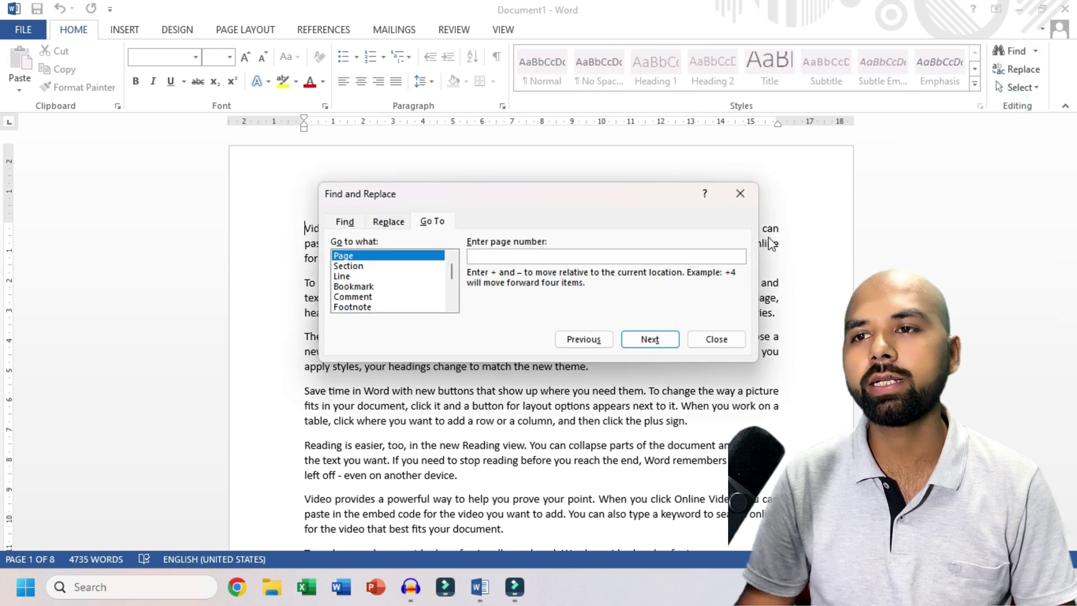
pyautogui.click(740, 194)
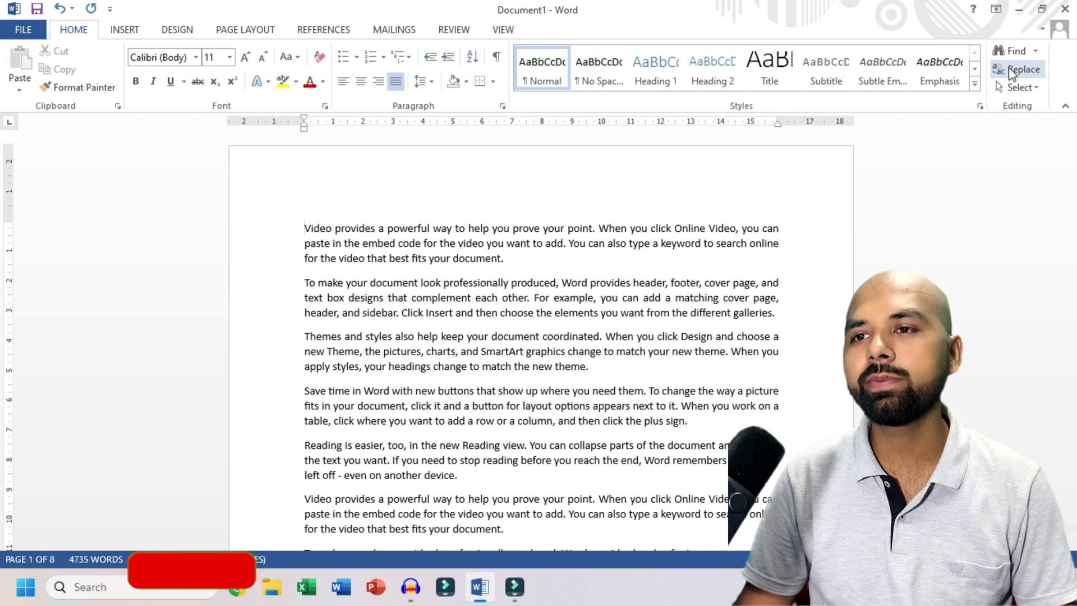
pyautogui.click(1010, 69)
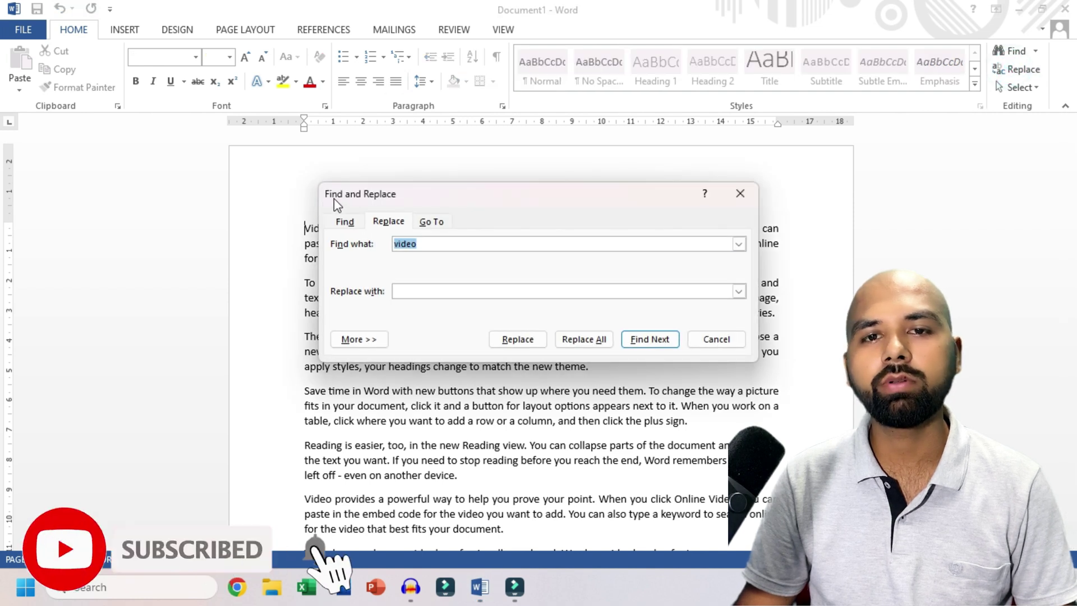
pyautogui.click(741, 194)
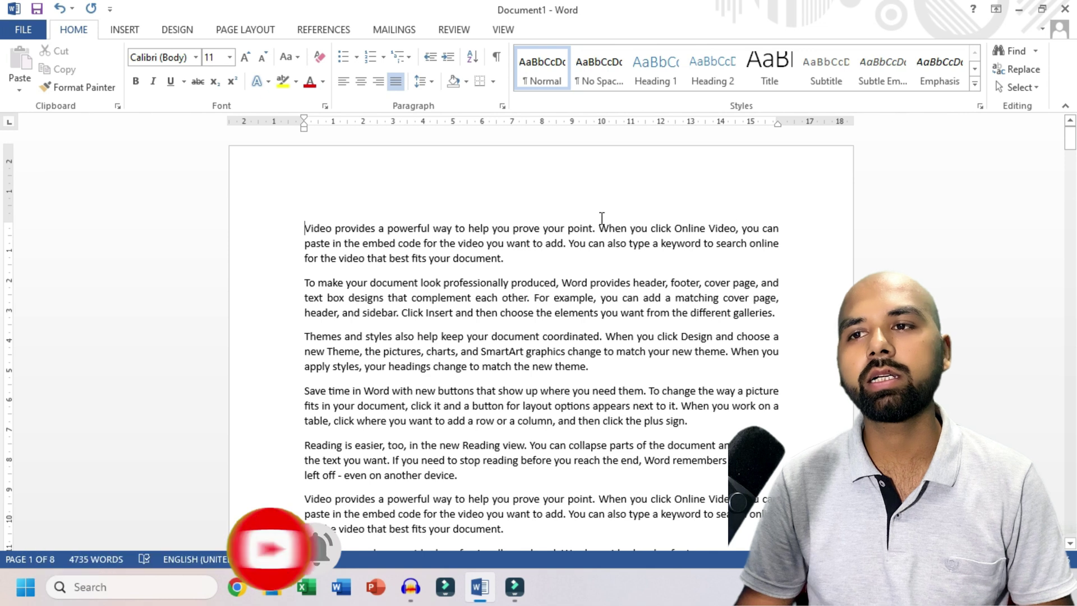
# - Open the Replace dialog and compare its Find, Replace and Go To options, ending on the Find options
pyautogui.click(1010, 70)
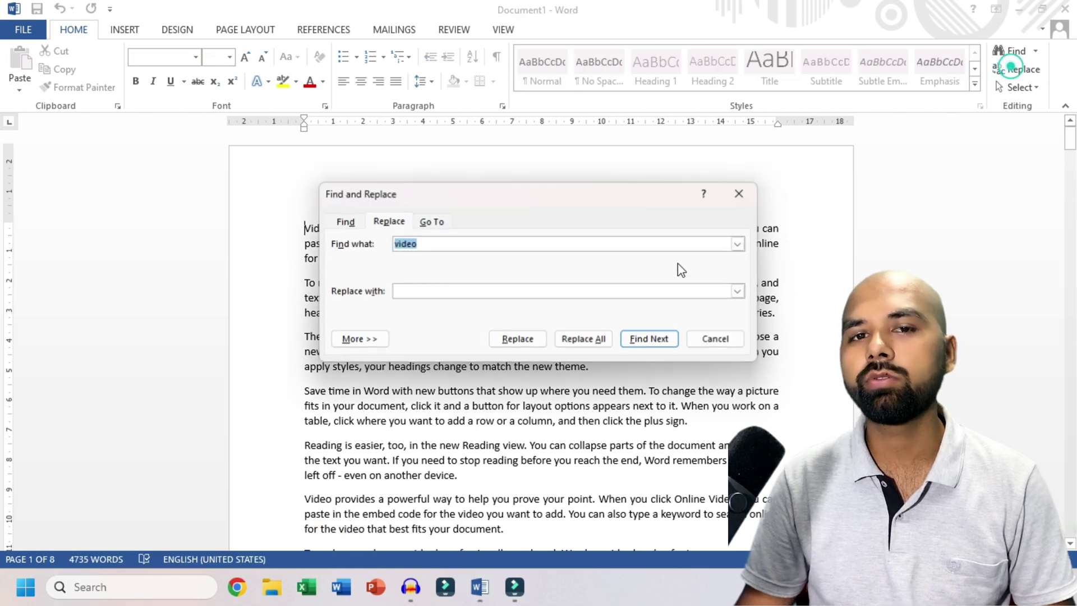
pyautogui.click(346, 222)
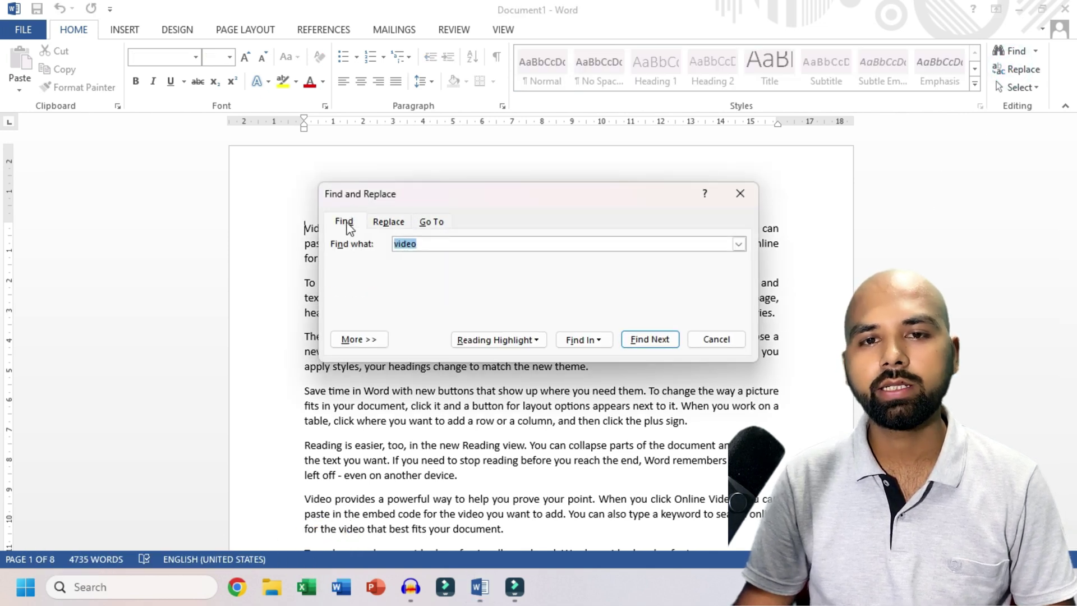
pyautogui.click(388, 222)
pyautogui.click(432, 222)
pyautogui.click(345, 224)
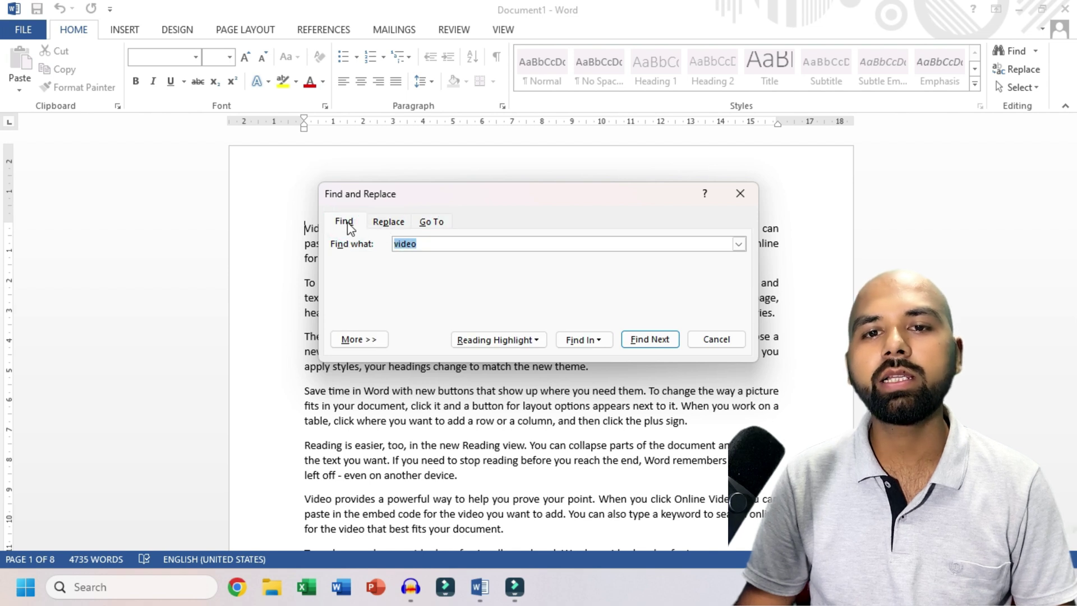
pyautogui.click(388, 222)
pyautogui.click(430, 222)
pyautogui.click(343, 224)
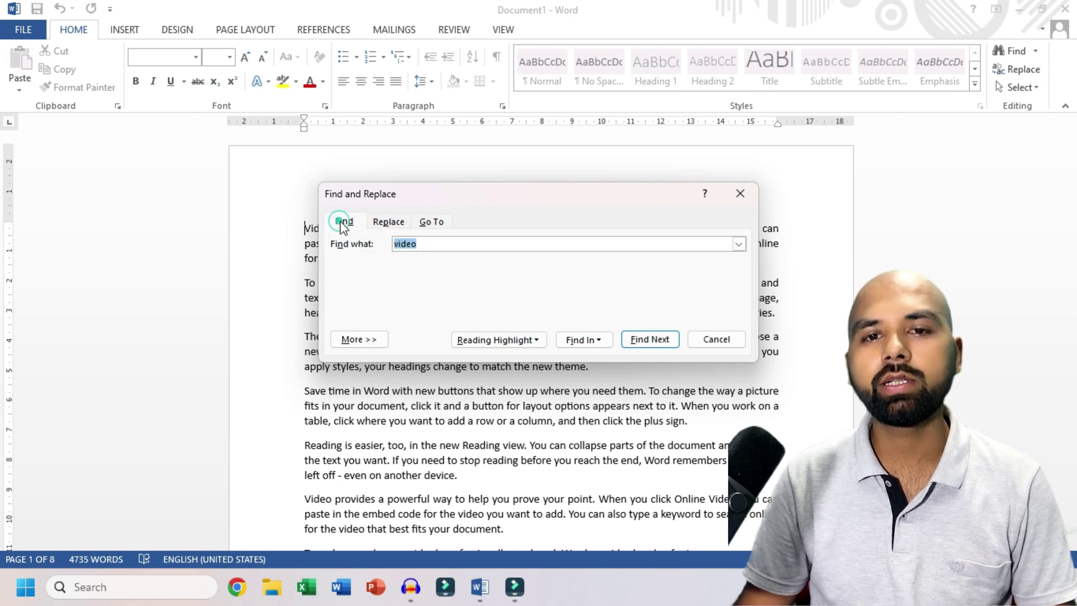
pyautogui.click(389, 222)
pyautogui.click(432, 221)
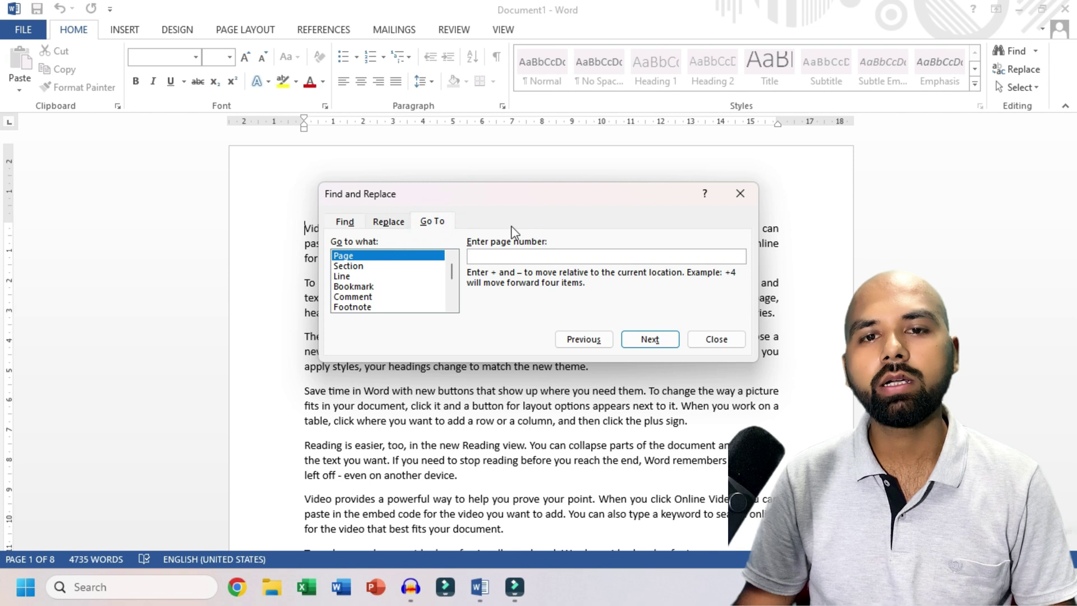
pyautogui.click(343, 222)
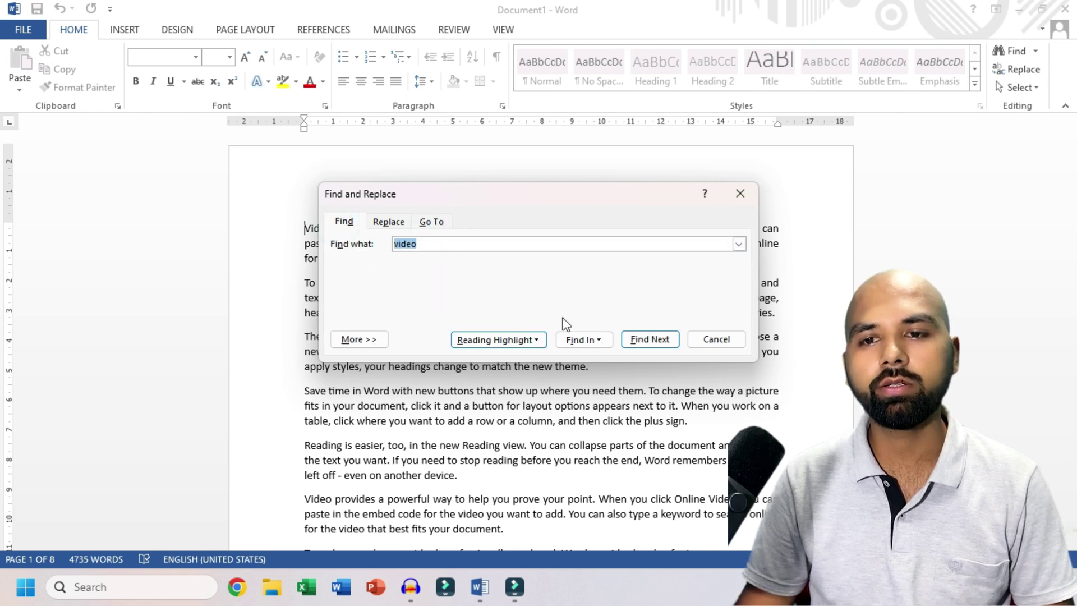
# - Step through the successive occurrences of "video" in the document, moving the Find and Replace dialog clear of the matches
pyautogui.click(530, 206)
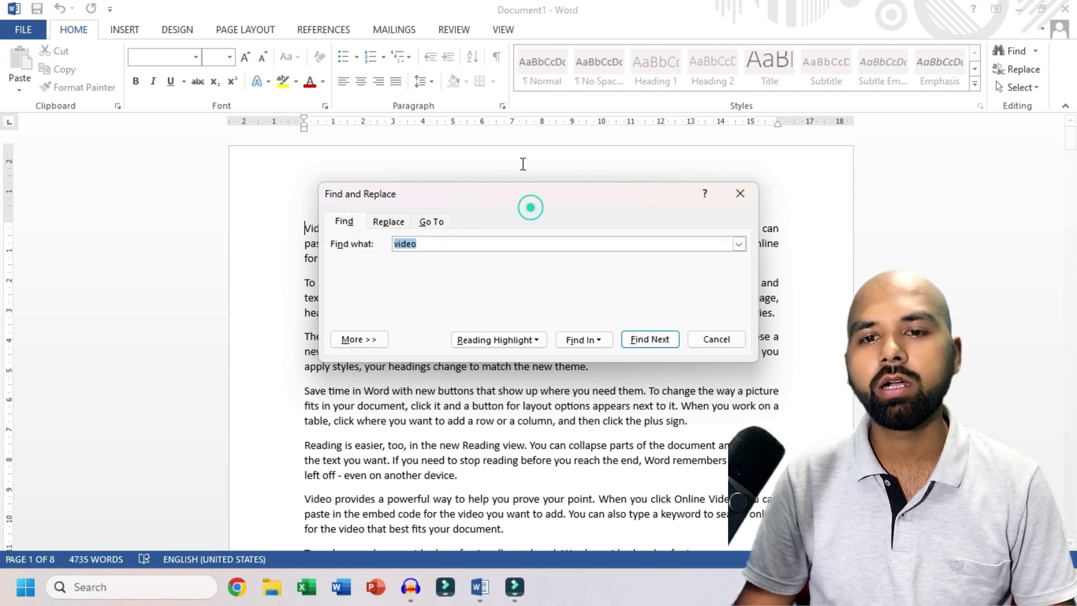
pyautogui.click(655, 343)
pyautogui.click(656, 342)
pyautogui.moveTo(499, 200); pyautogui.dragTo(703, 185)
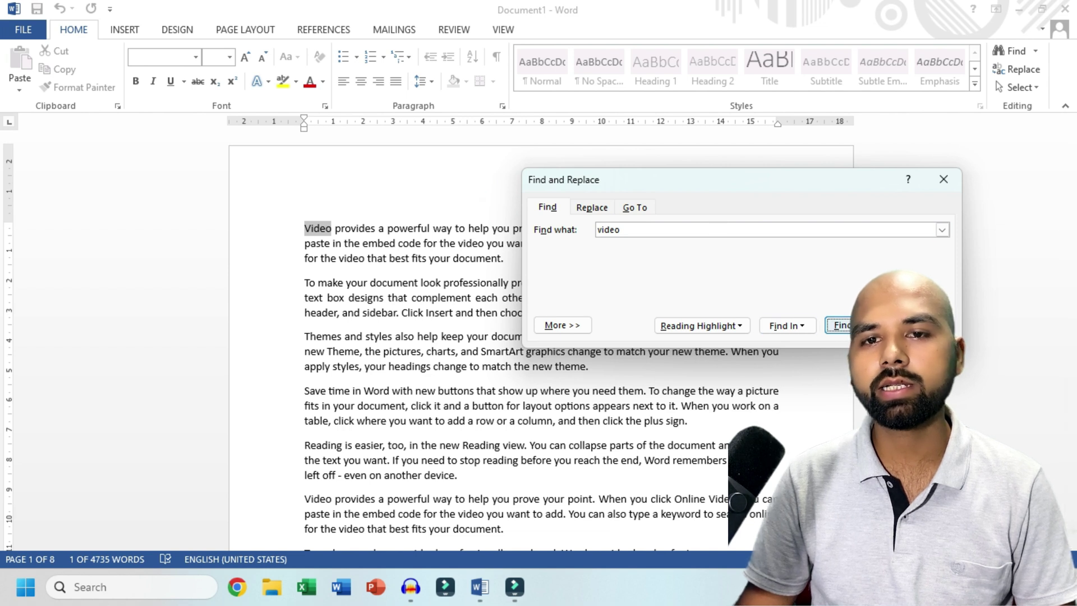
pyautogui.moveTo(734, 192); pyautogui.dragTo(529, 330)
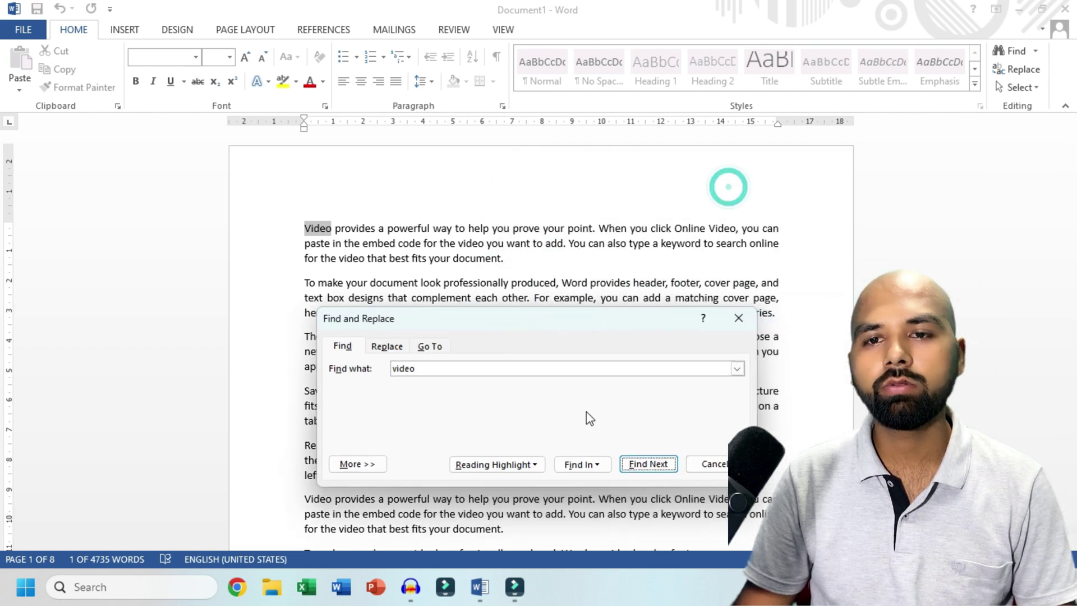
pyautogui.click(639, 463)
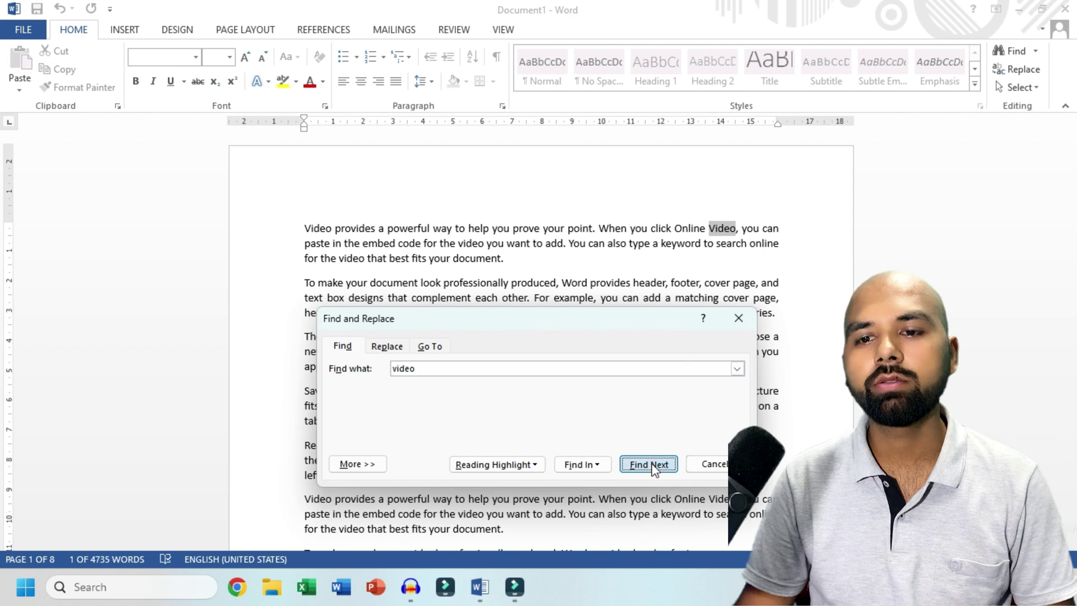
pyautogui.click(658, 463)
pyautogui.click(656, 464)
pyautogui.click(654, 465)
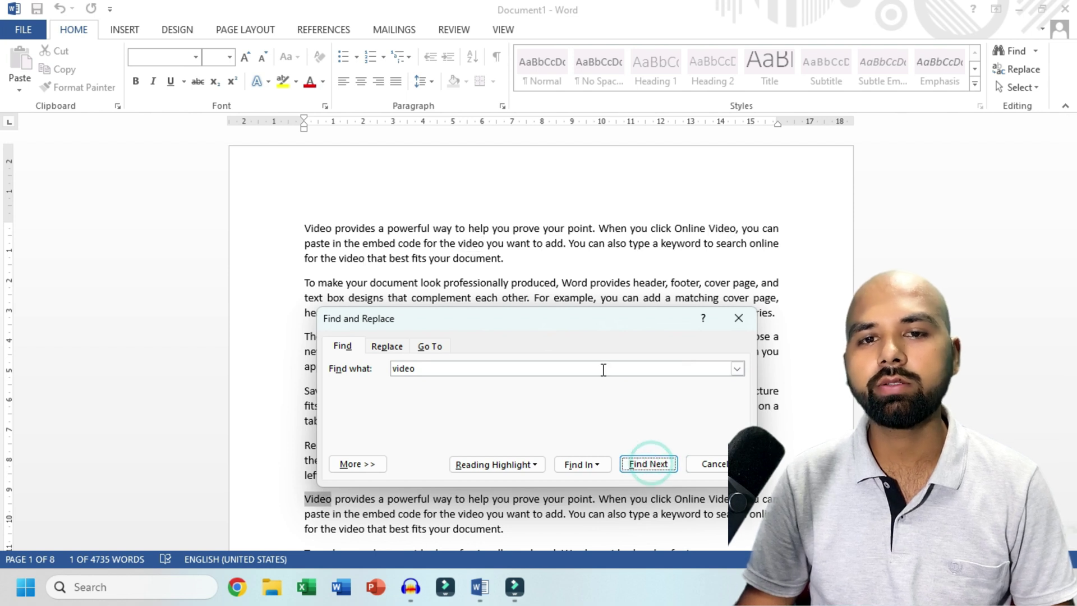
# - Apply reading highlight to all occurrences of "video", uncover the highlighted text, and close the Find and Replace dialog
pyautogui.moveTo(516, 320); pyautogui.dragTo(628, 143)
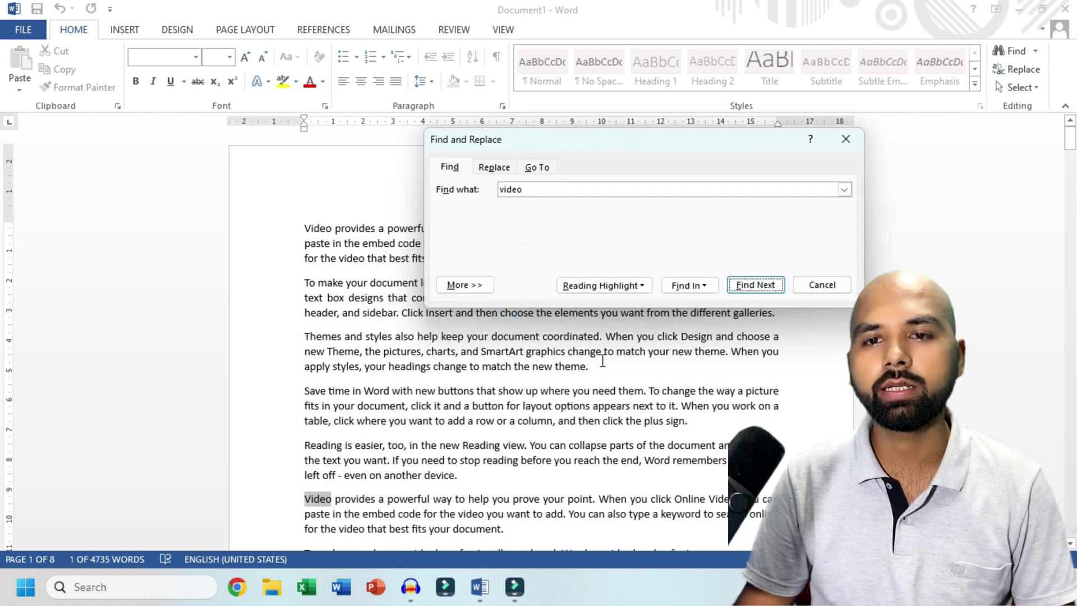
pyautogui.click(598, 285)
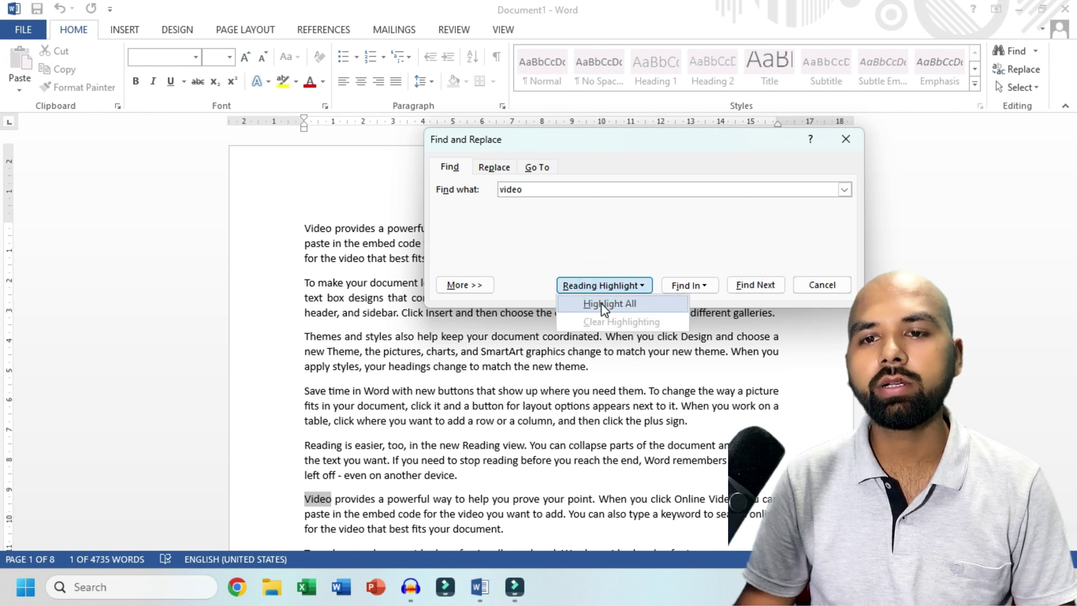
pyautogui.click(601, 304)
pyautogui.moveTo(615, 143); pyautogui.dragTo(477, 294)
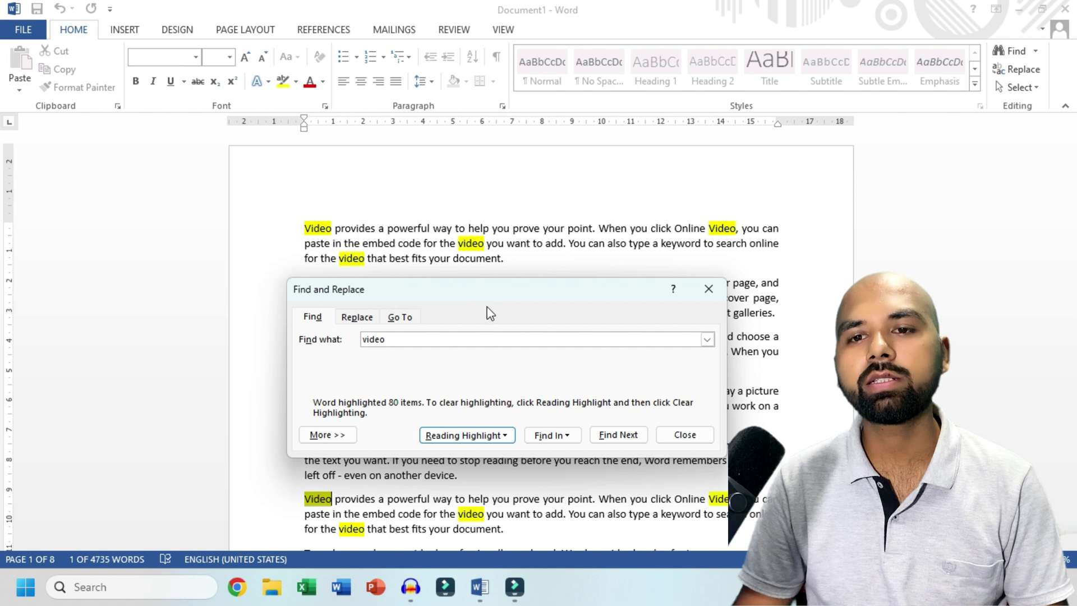
pyautogui.click(709, 291)
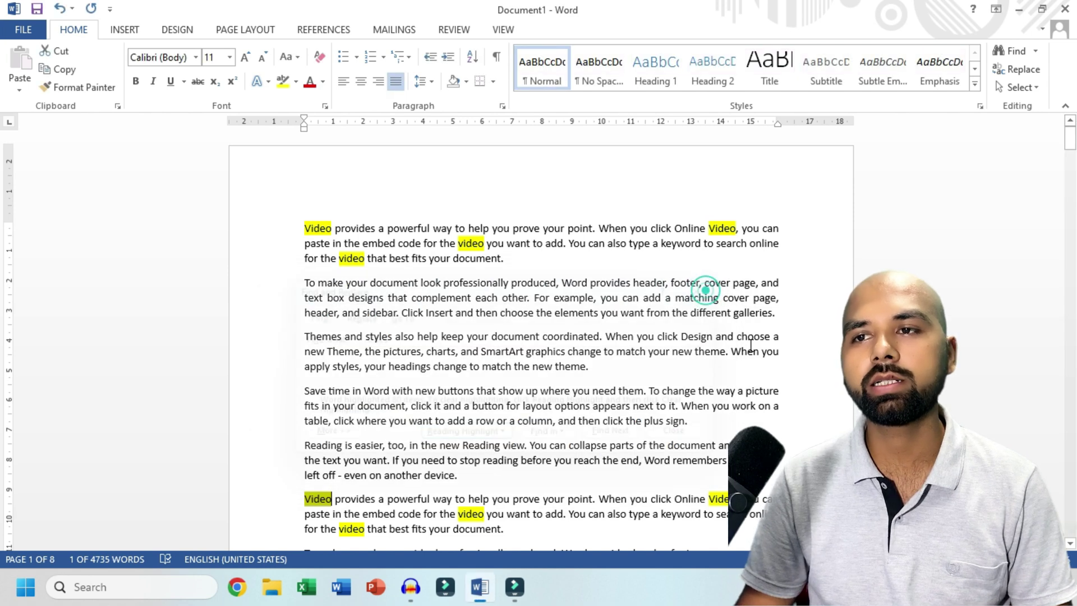
# - Open Go To and examine the full list of target types, from Page through Heading
pyautogui.click(1037, 51)
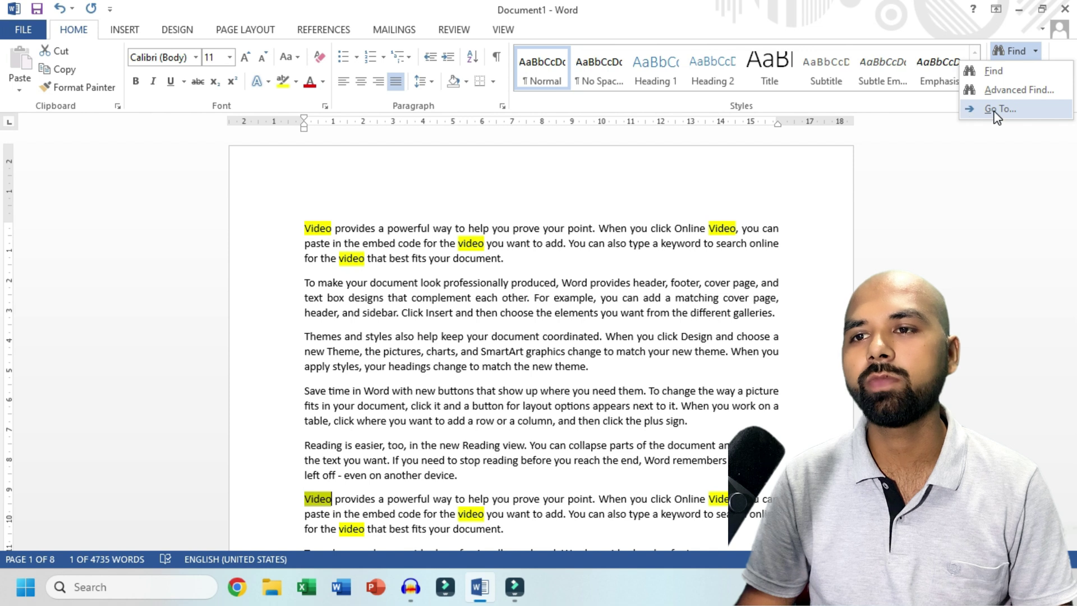
pyautogui.click(995, 110)
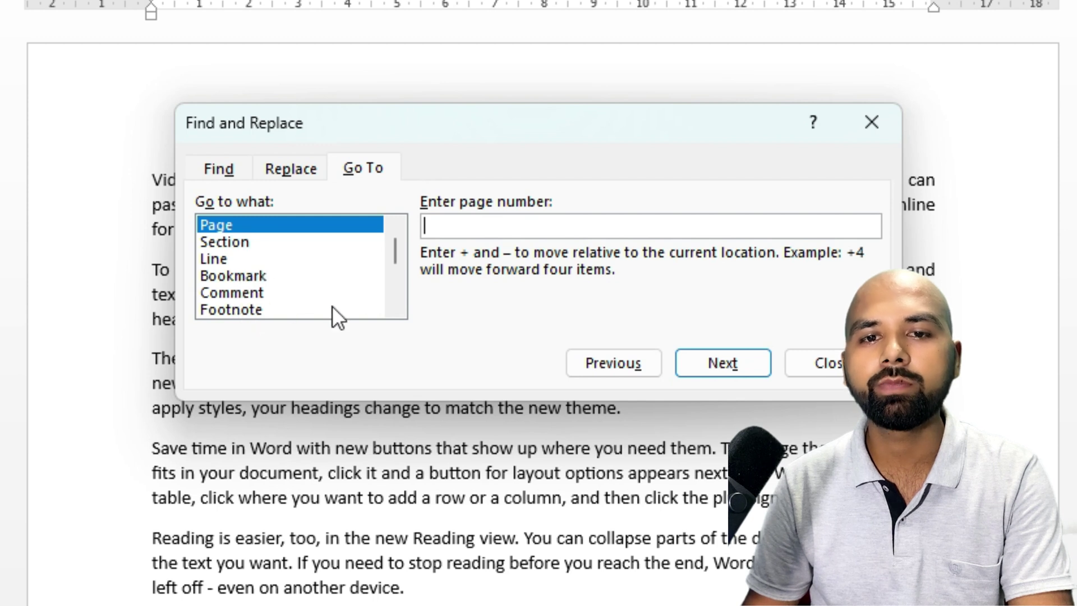
pyautogui.click(395, 298)
pyautogui.click(395, 298)
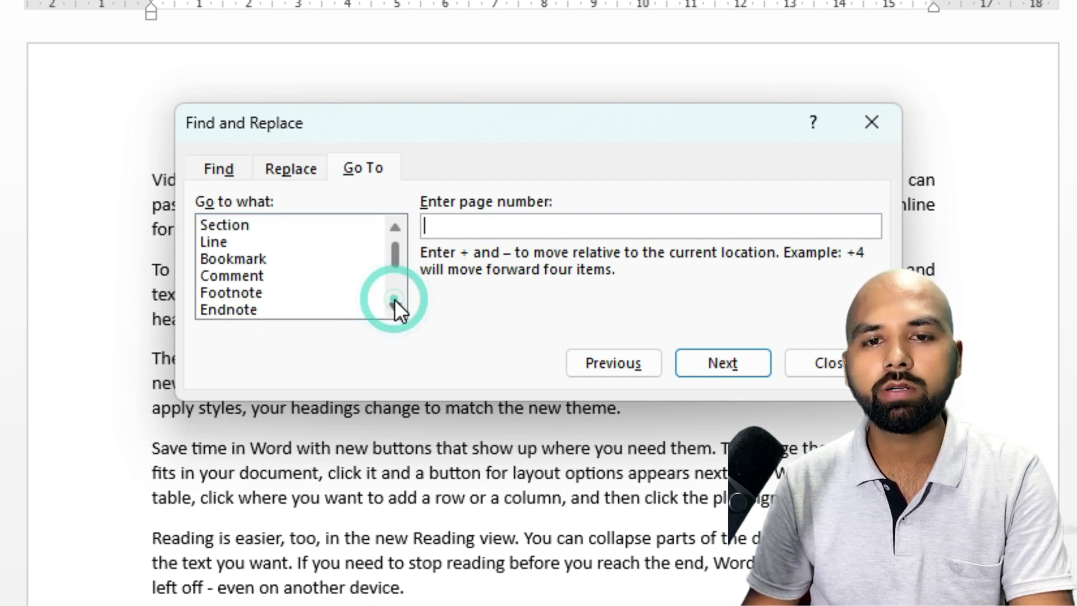
pyautogui.click(395, 299)
pyautogui.click(395, 302)
pyautogui.click(395, 302)
pyautogui.click(396, 301)
pyautogui.click(395, 302)
pyautogui.click(395, 302)
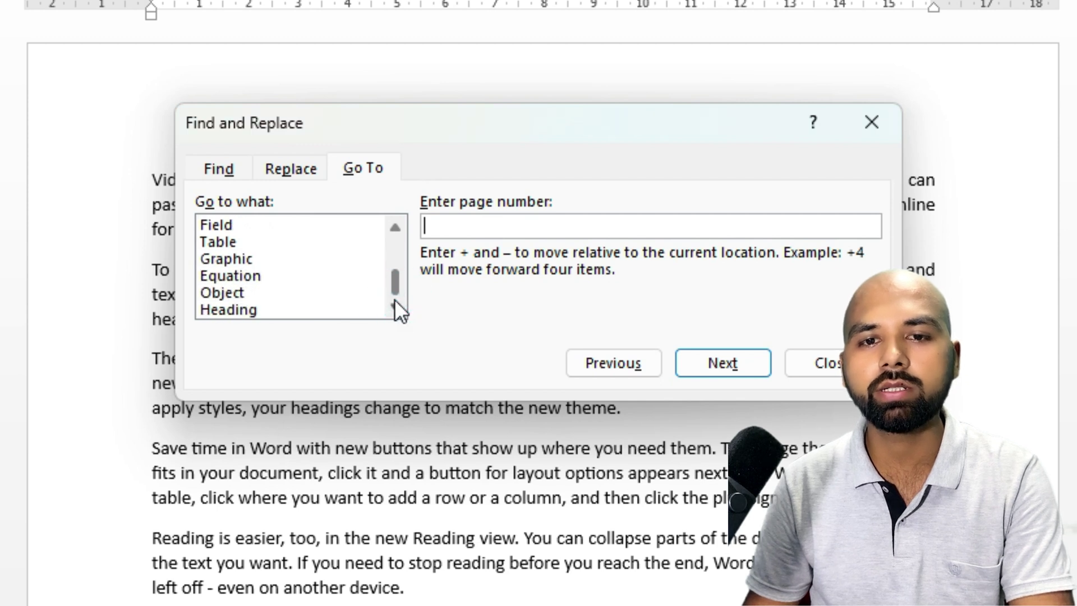
pyautogui.click(395, 302)
pyautogui.moveTo(395, 298); pyautogui.dragTo(396, 246)
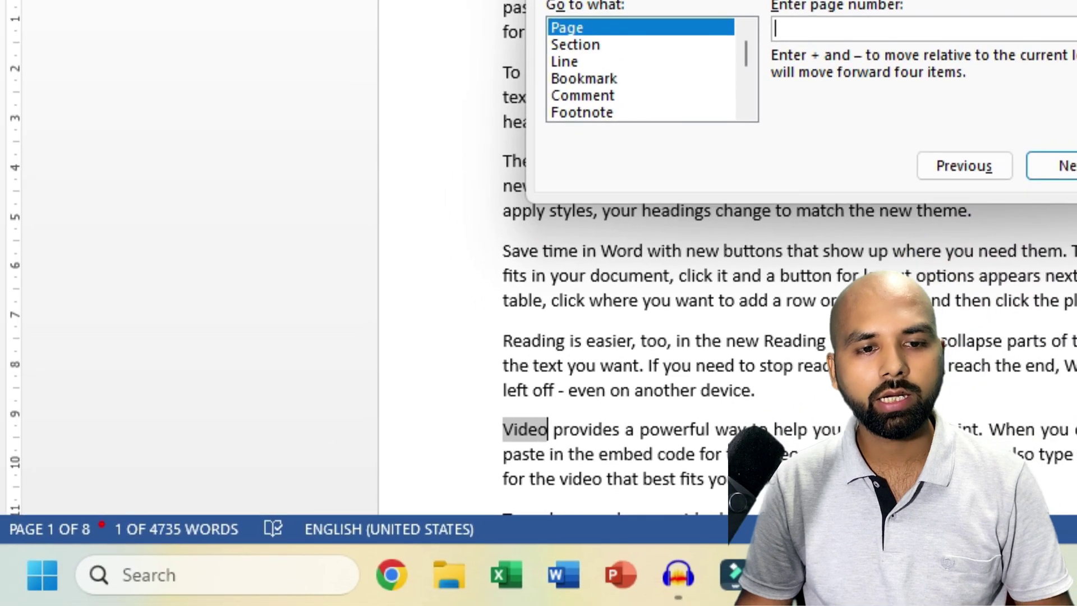
# - Go to page 3 of the document and close the Find and Replace dialog
pyautogui.moveTo(101, 522); pyautogui.dragTo(219, 333)
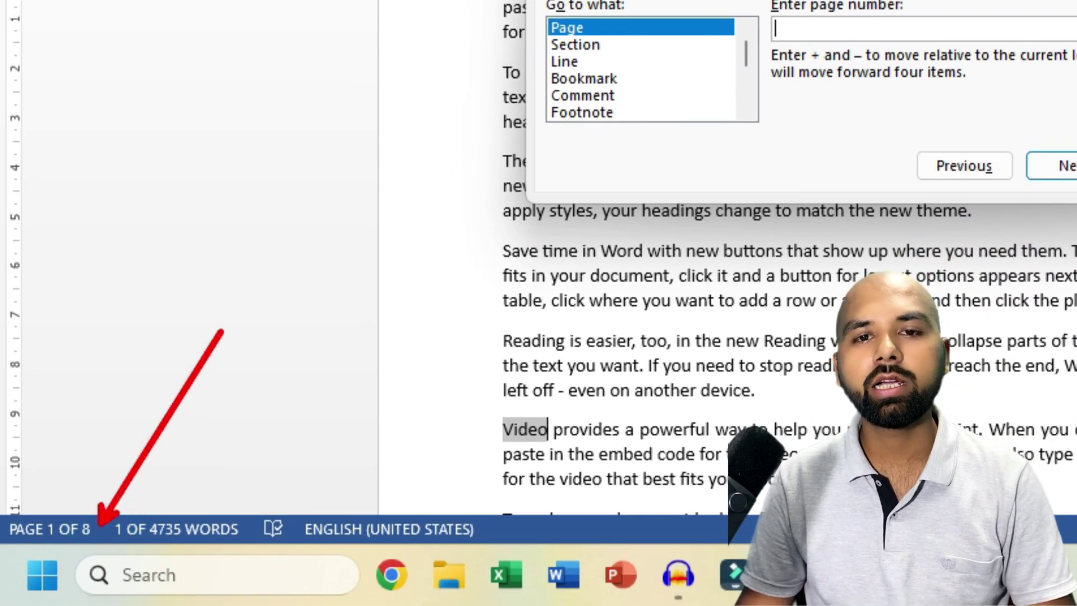
pyautogui.moveTo(593, 29); pyautogui.dragTo(671, 103)
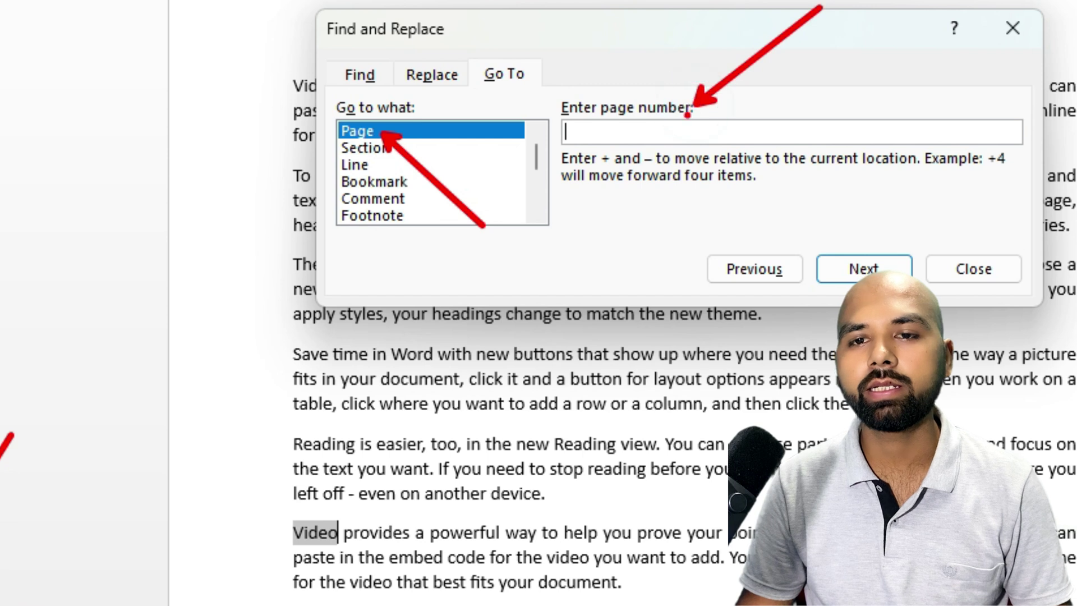
pyautogui.click(578, 133)
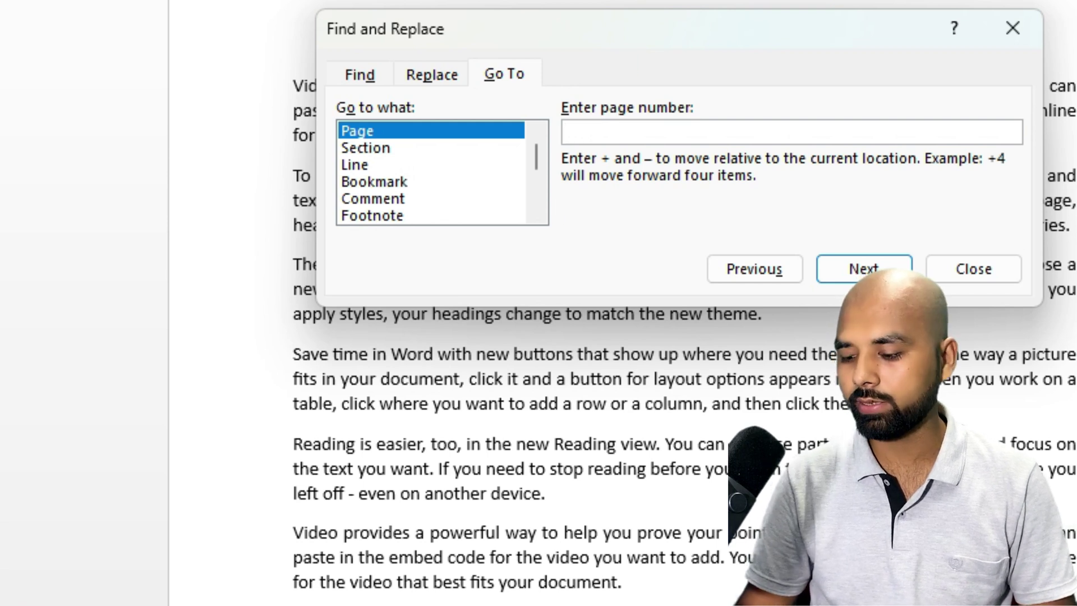
pyautogui.write('3')
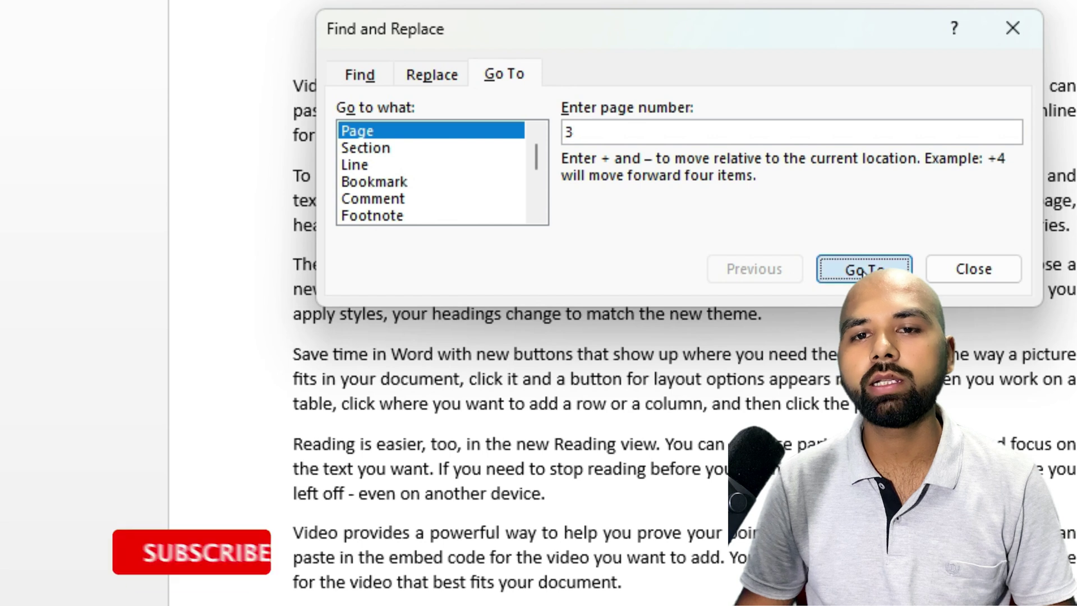
pyautogui.click(862, 269)
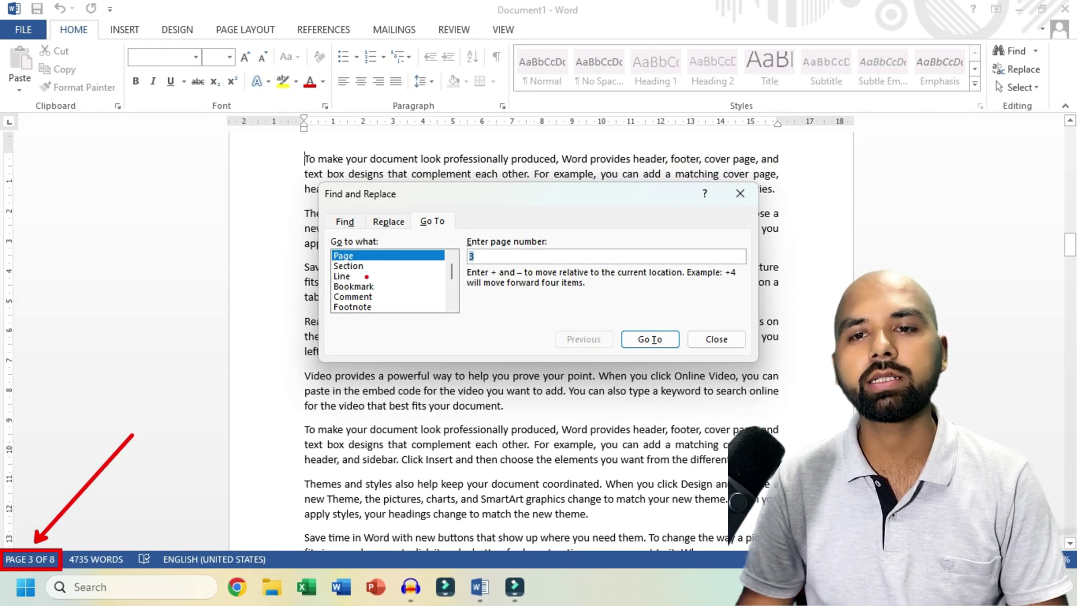
pyautogui.click(711, 339)
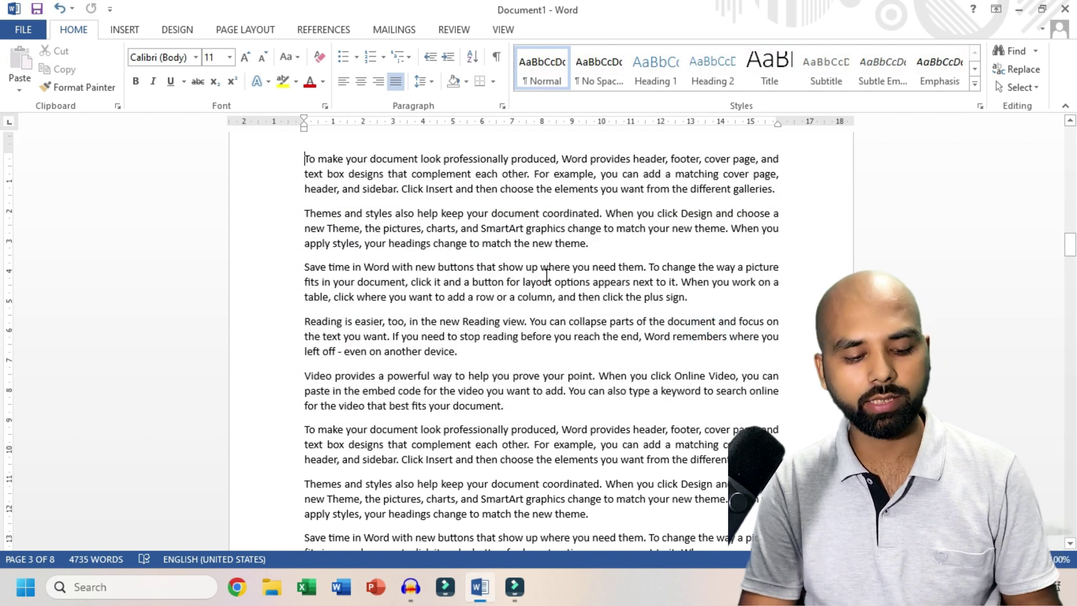
# - Reopen Go To and close it, and view the available Find commands without choosing one
pyautogui.hotkey('ctrl', 'g')
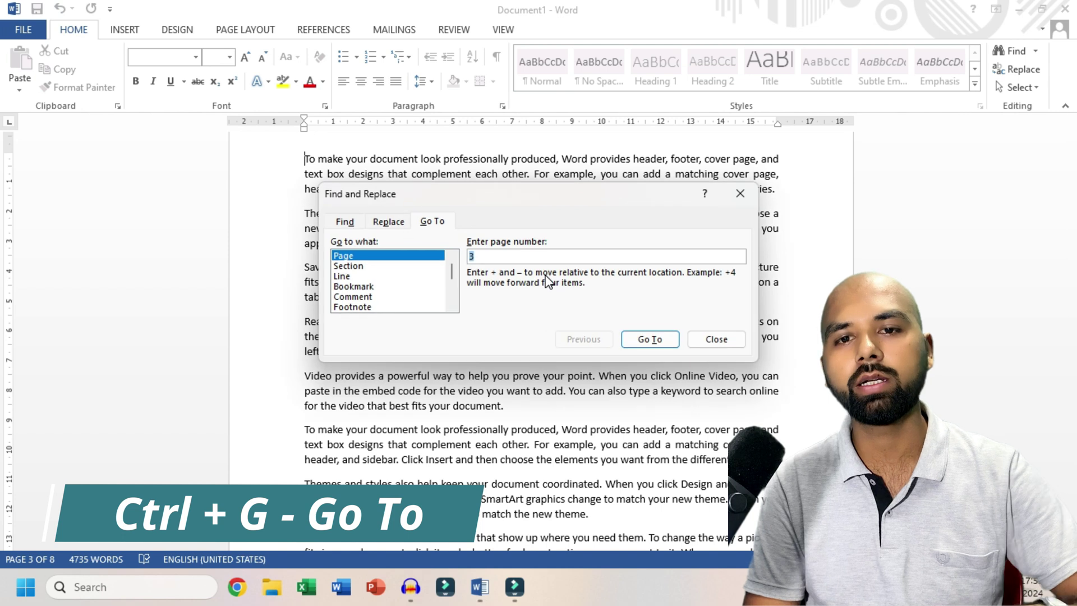
pyautogui.click(717, 340)
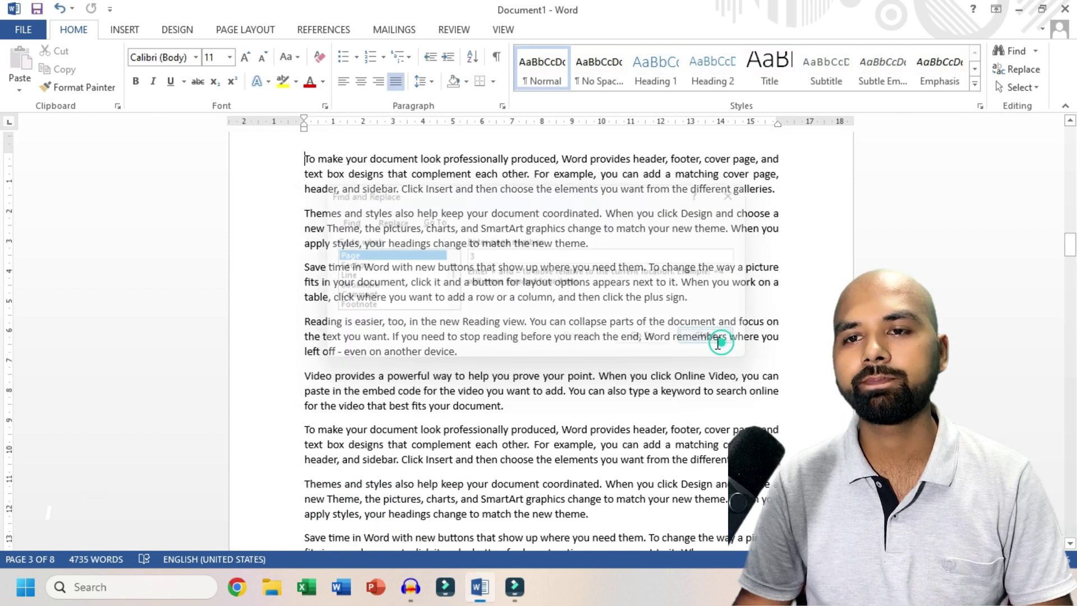
pyautogui.click(1037, 51)
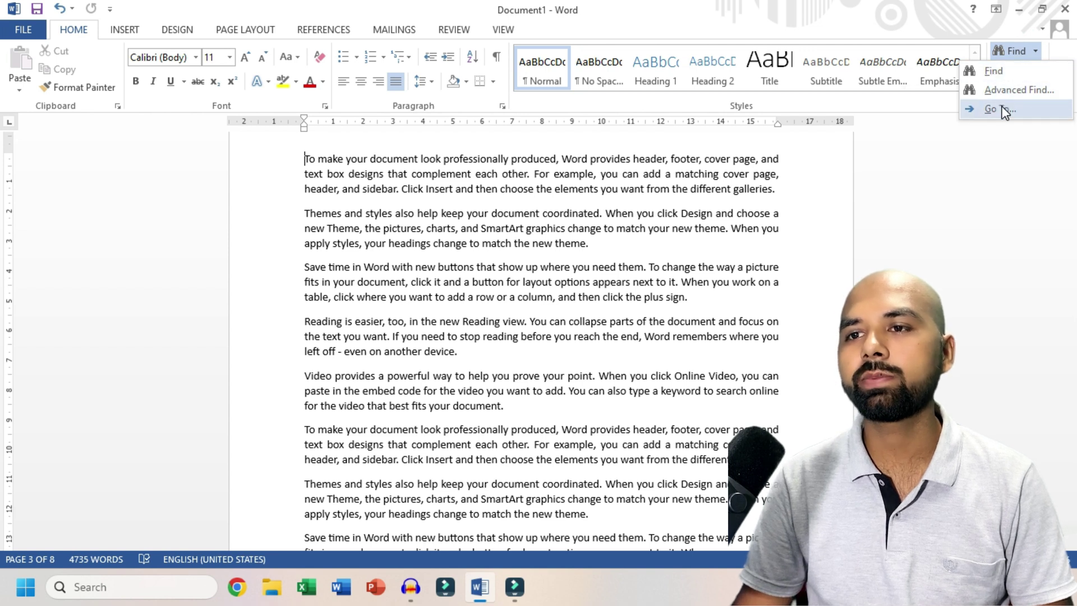
pyautogui.click(948, 152)
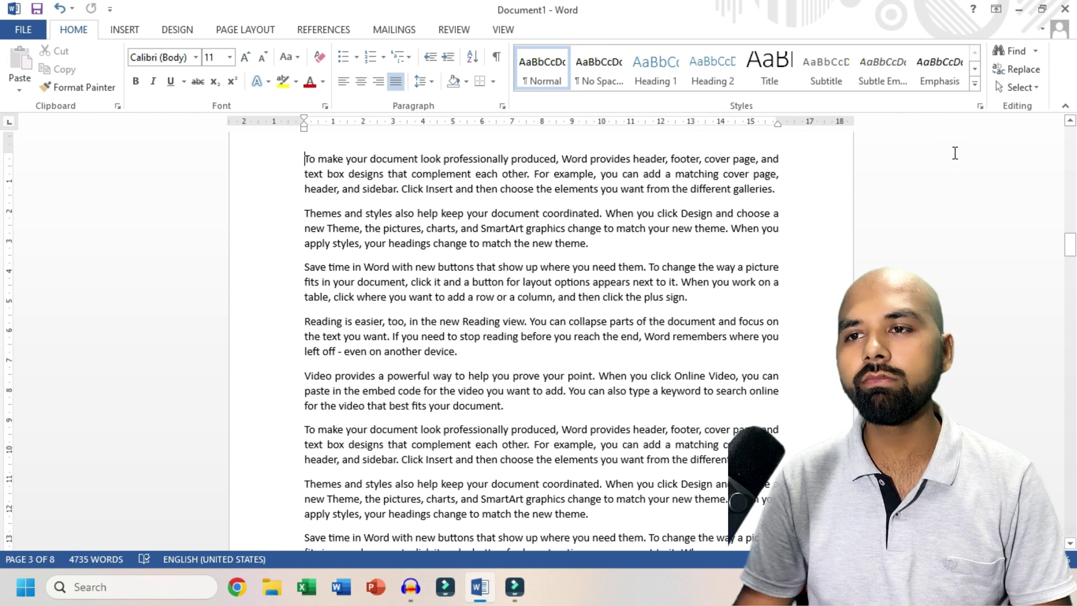
# - Replace all occurrences of "video" with "audio" throughout the document and close the Find and Replace dialog
pyautogui.click(1019, 70)
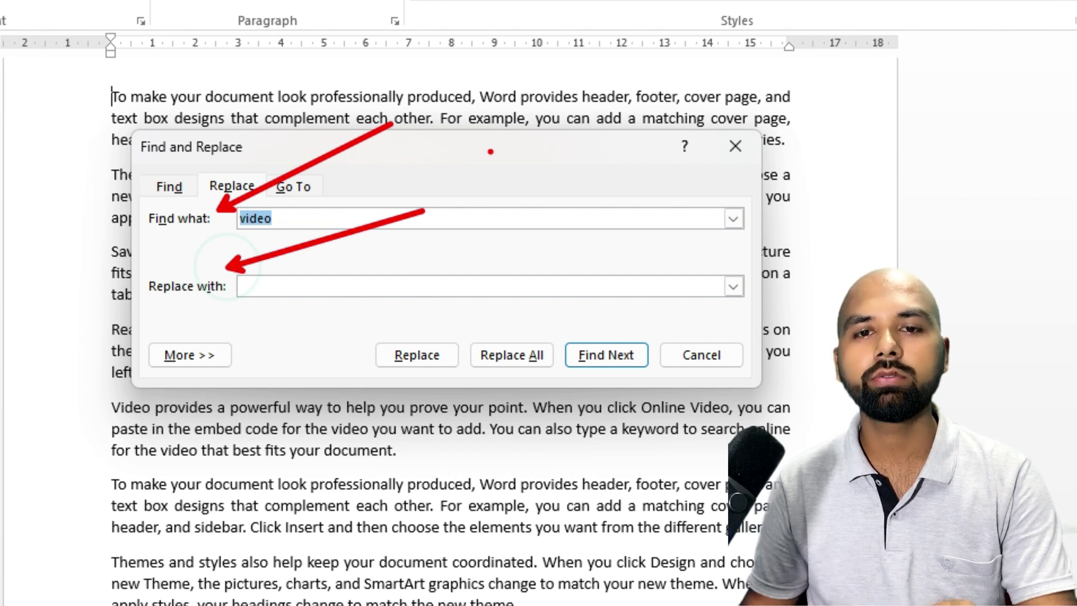
pyautogui.click(292, 220)
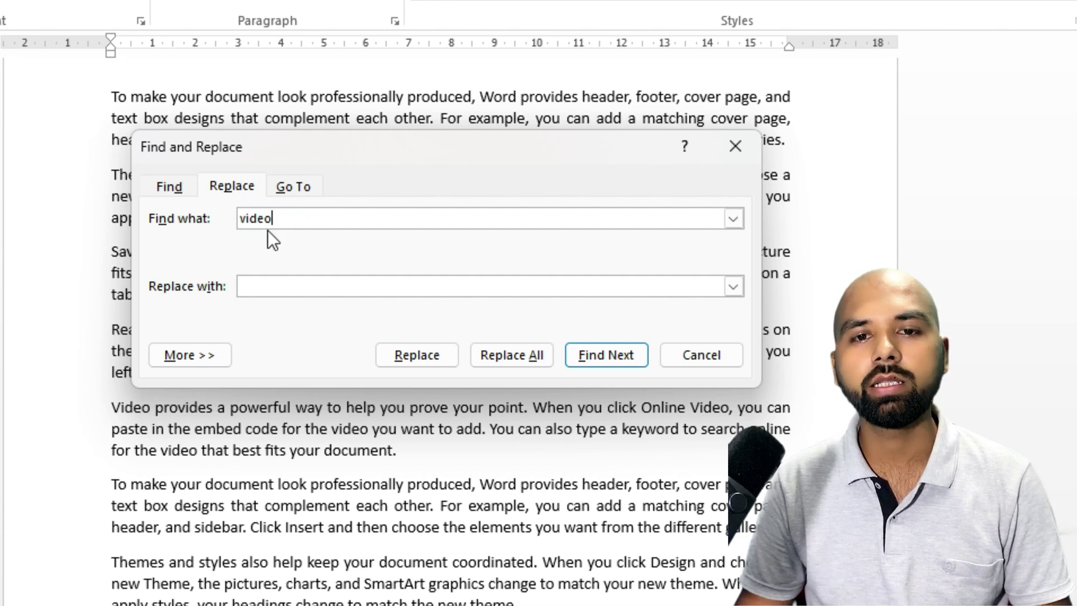
pyautogui.click(256, 285)
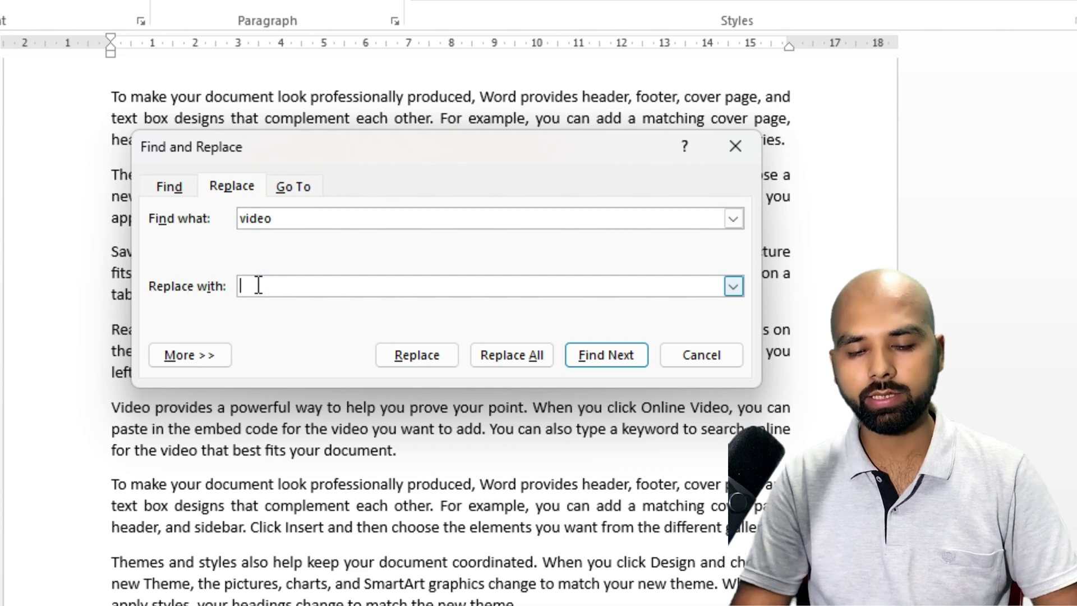
pyautogui.write('audio')
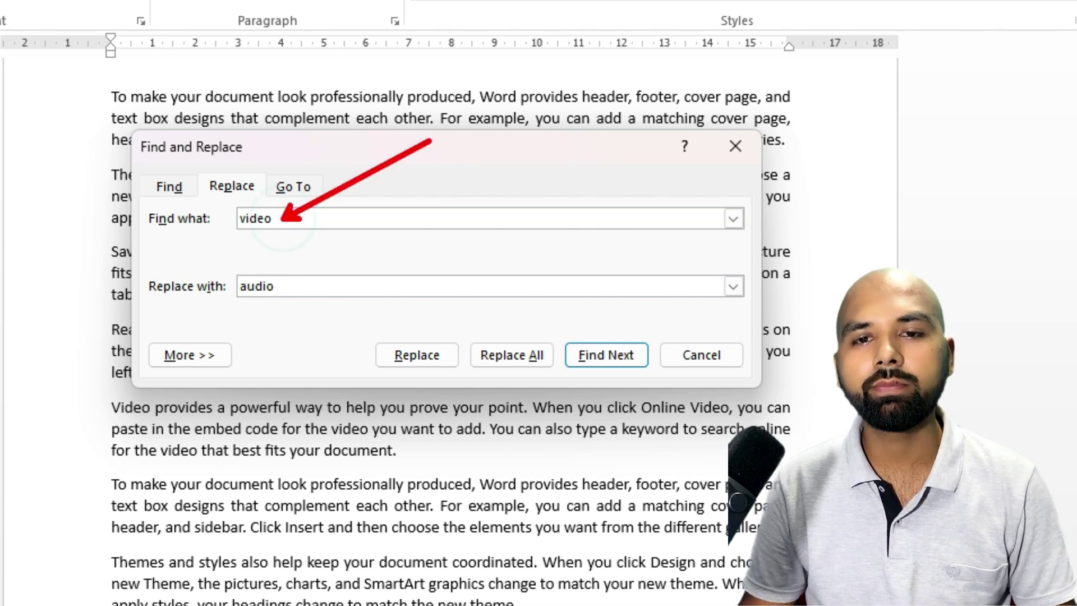
pyautogui.click(282, 283)
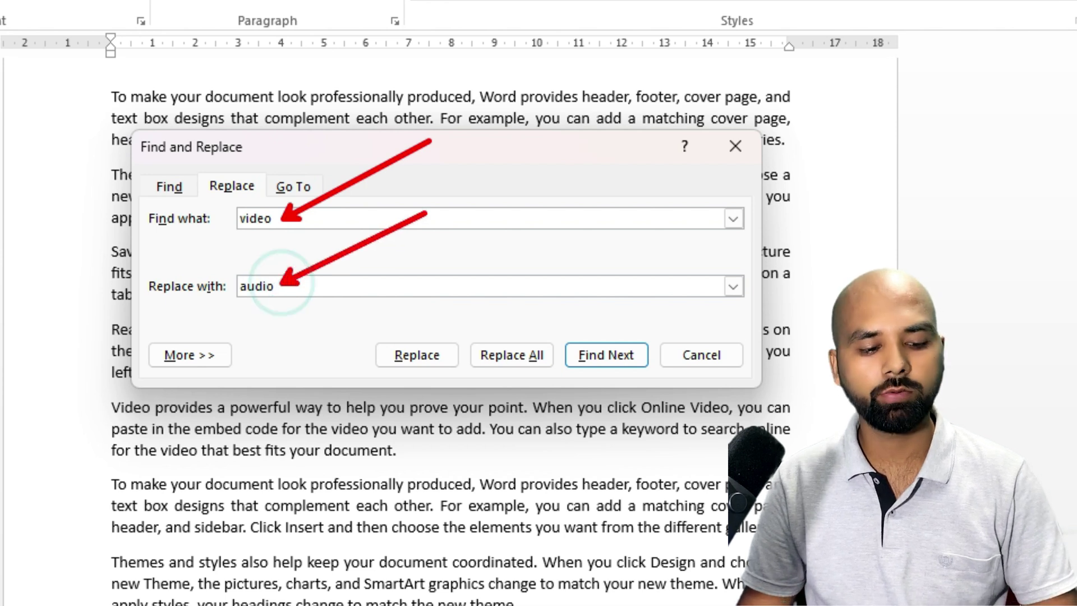
pyautogui.click(503, 355)
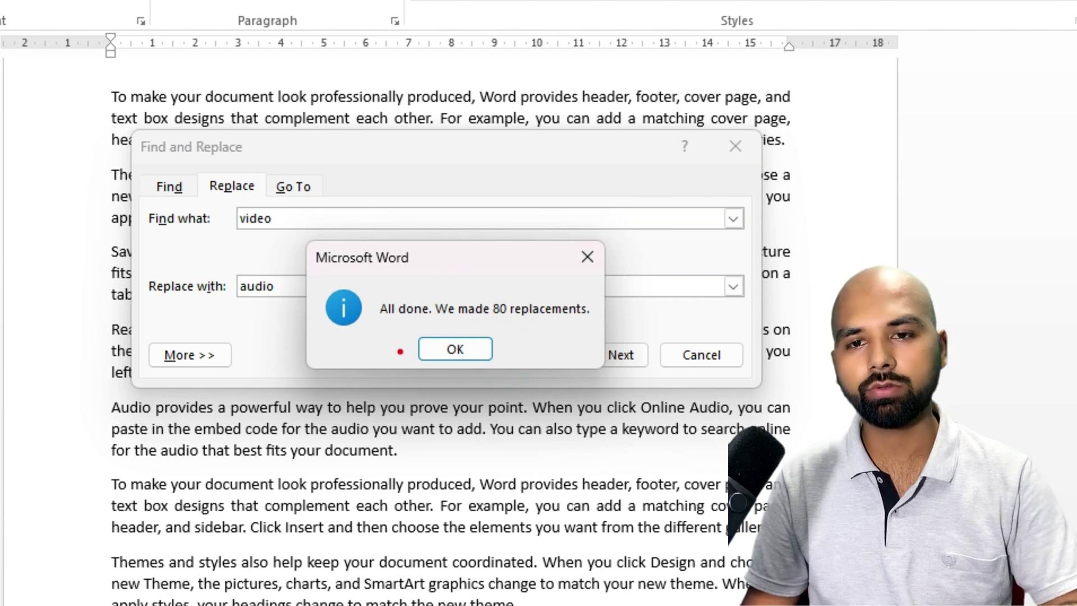
pyautogui.moveTo(369, 288)
pyautogui.mouseDown()
pyautogui.moveTo(478, 336)
pyautogui.moveTo(581, 336)
pyautogui.mouseUp()
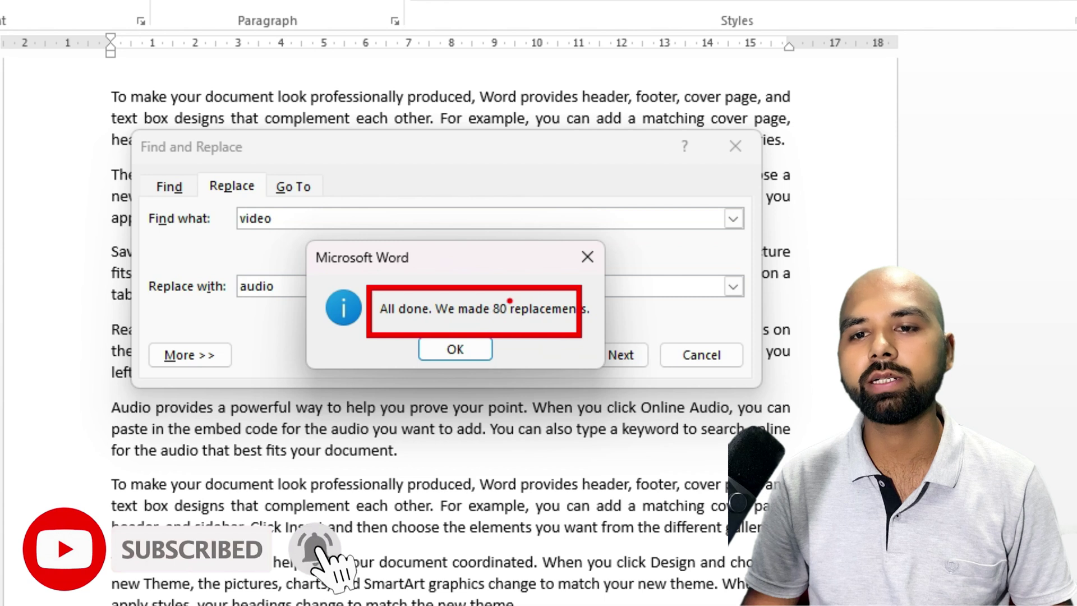
pyautogui.moveTo(508, 298); pyautogui.dragTo(595, 167)
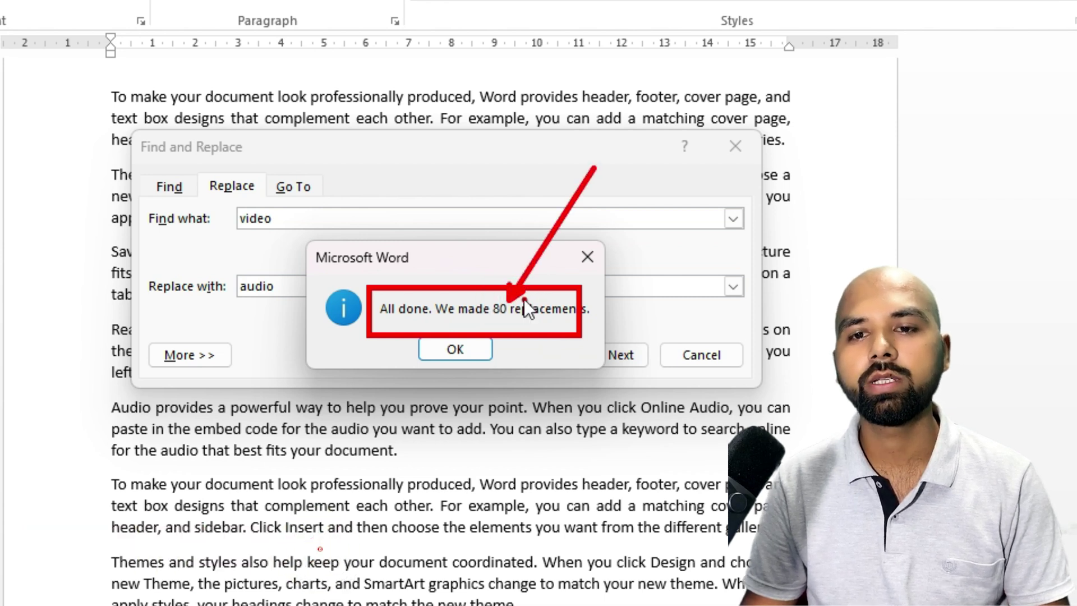
pyautogui.press('Escape')
pyautogui.click(456, 349)
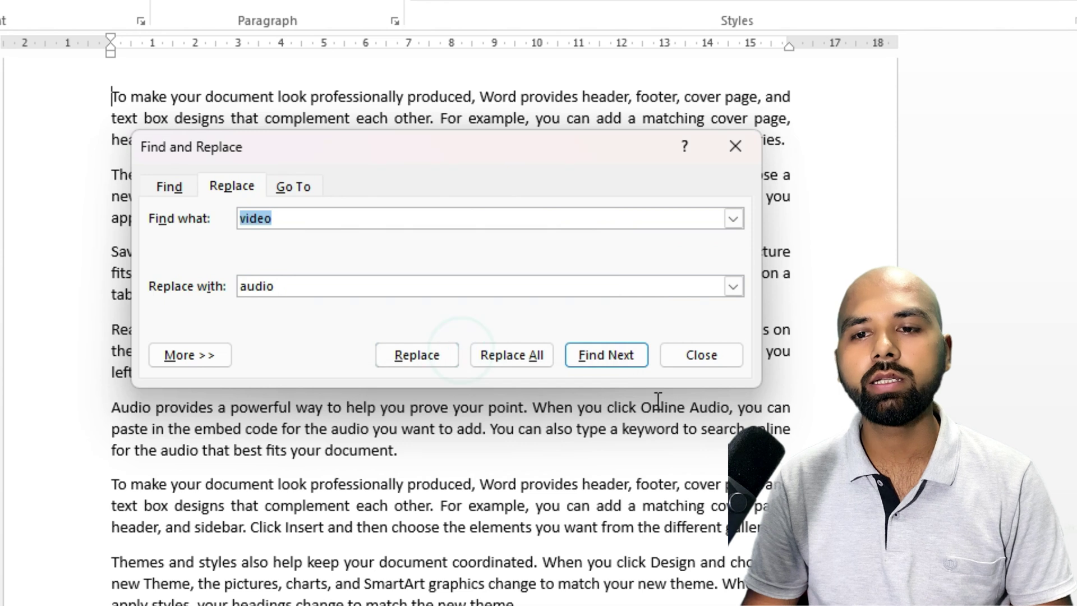
pyautogui.click(702, 360)
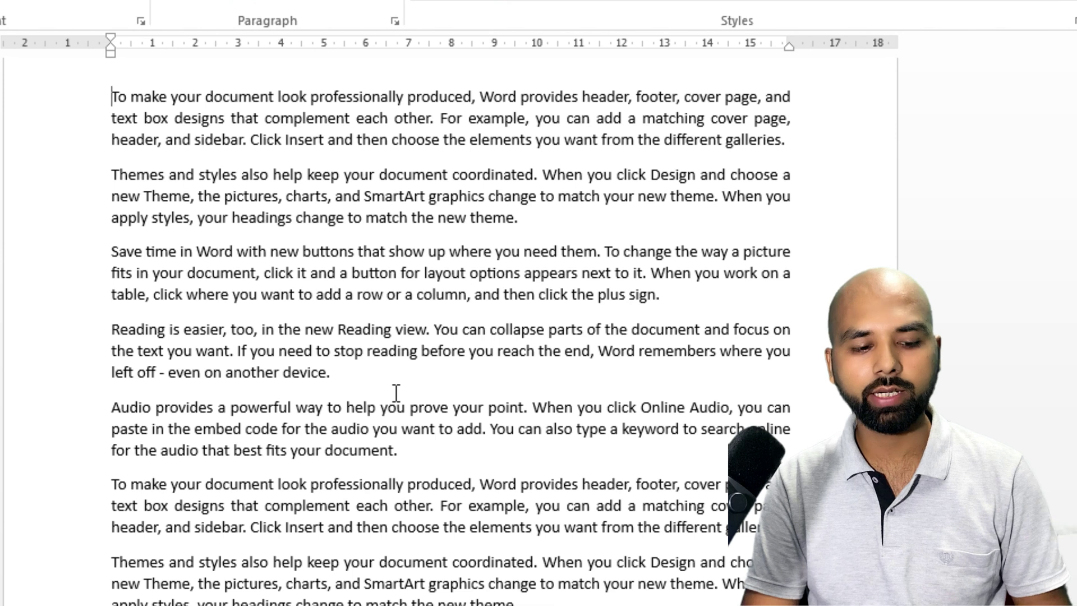
# - Search the document for "video" in the Navigation pane to check the replacement
pyautogui.hotkey('ctrl', 'f')
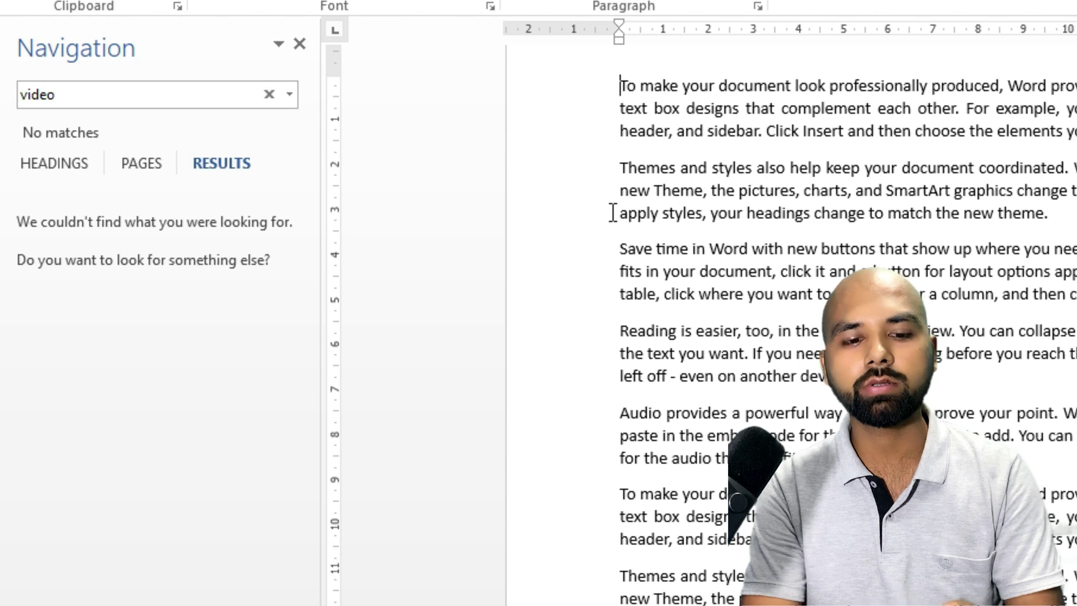
# - Reopen the Replace dialog and close it, and view the available Select commands without choosing one
pyautogui.hotkey('ctrl', 'h')
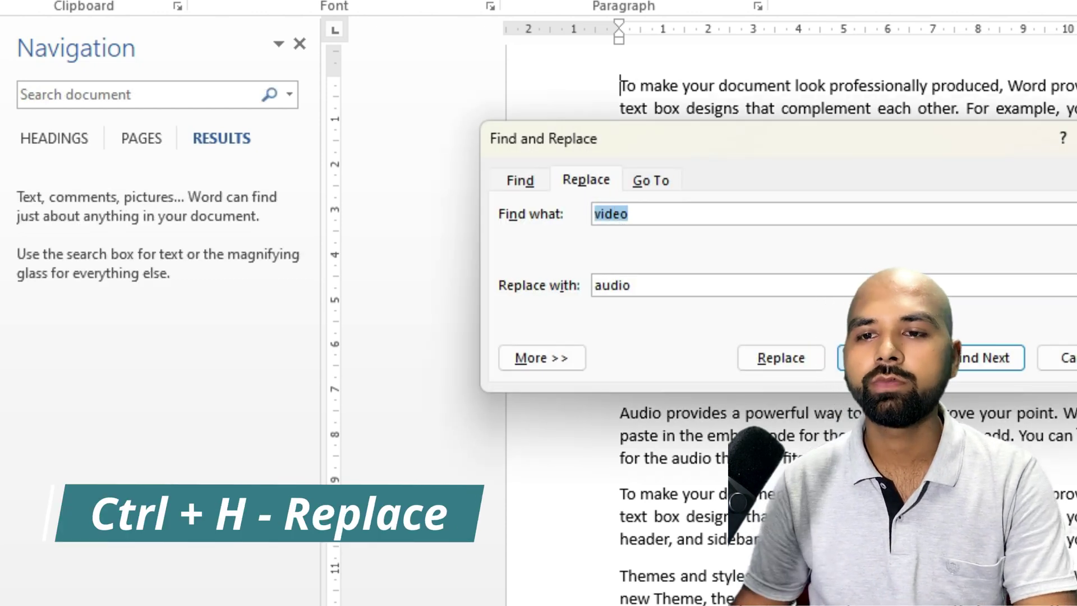
pyautogui.click(1072, 358)
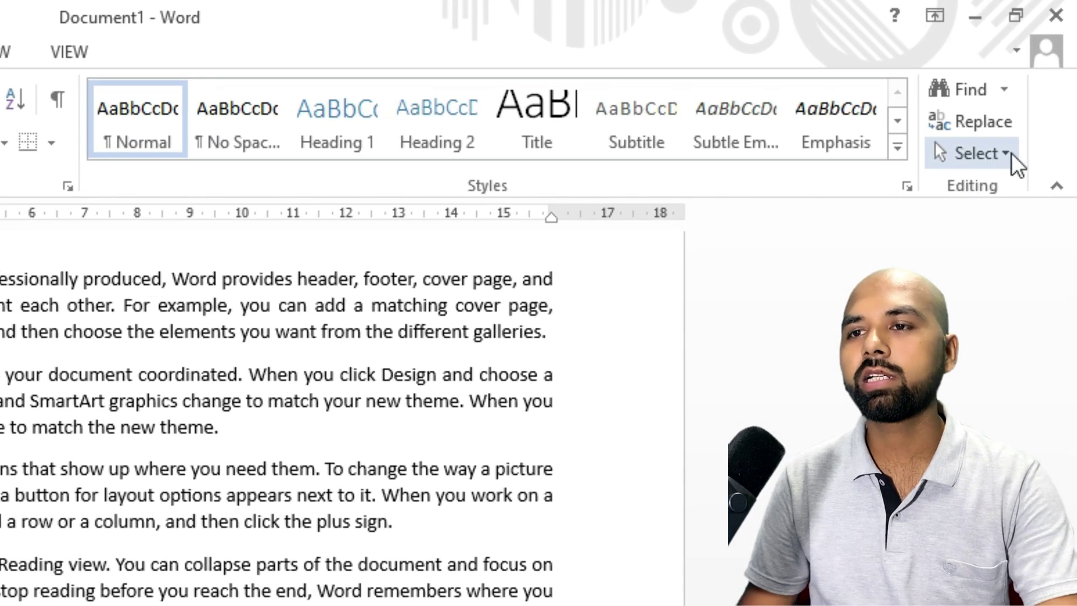
pyautogui.click(1009, 160)
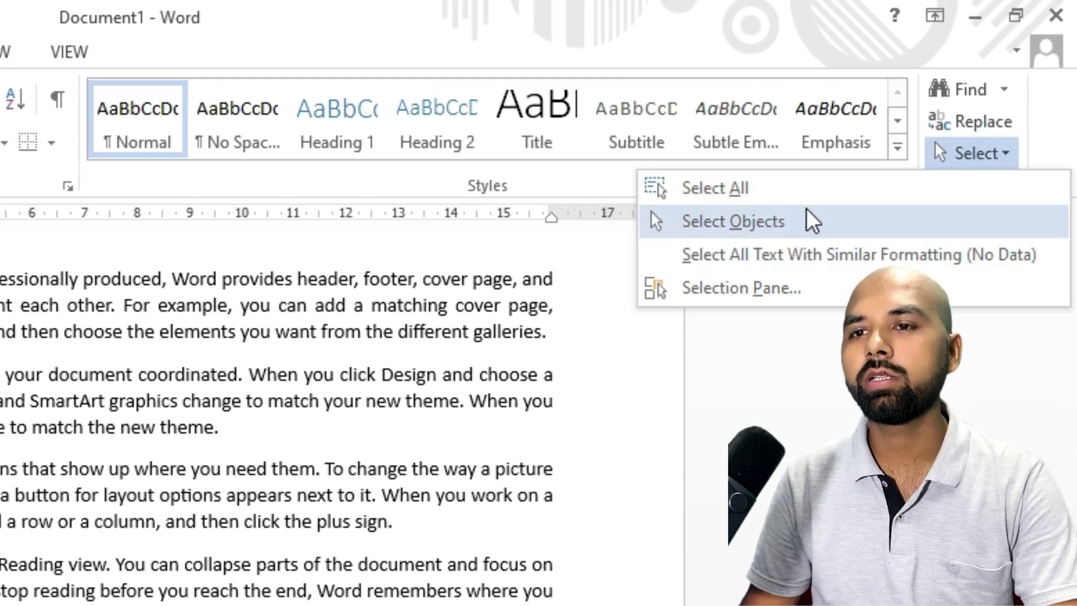
pyautogui.click(785, 185)
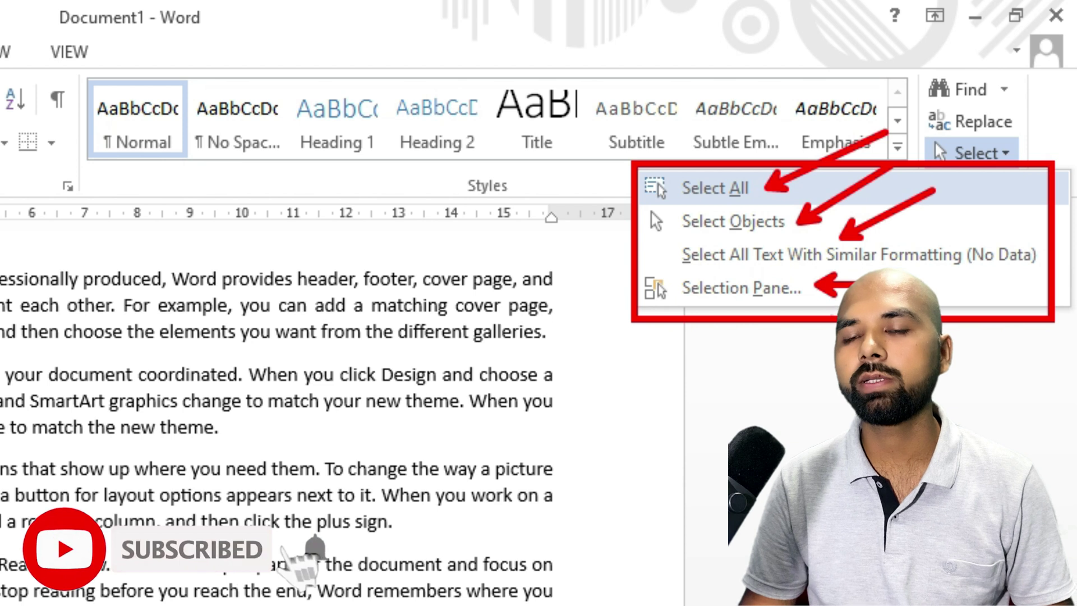
pyautogui.click(833, 319)
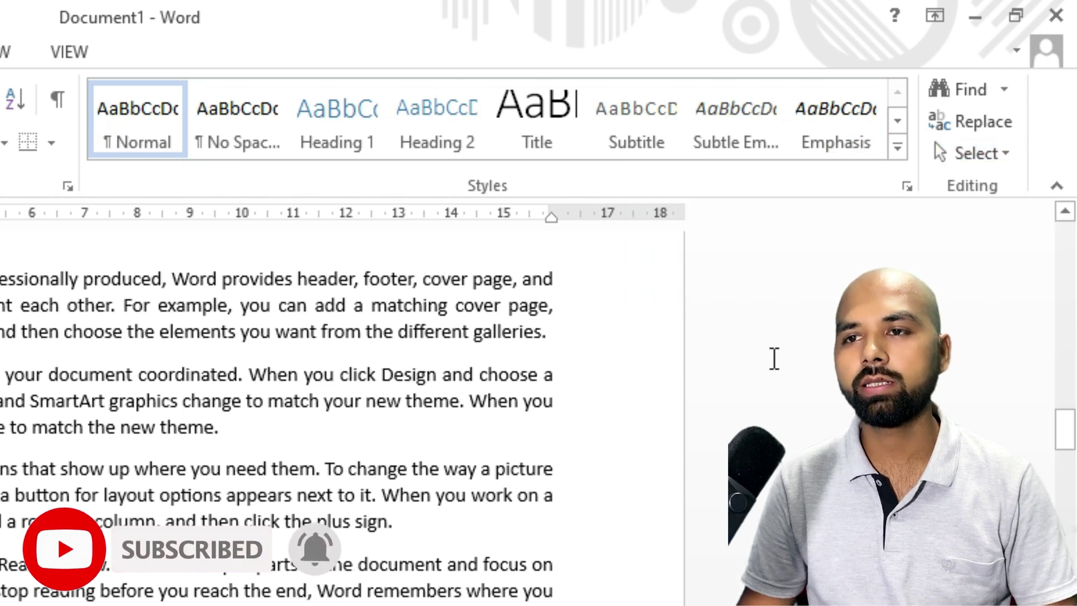
pyautogui.click(999, 157)
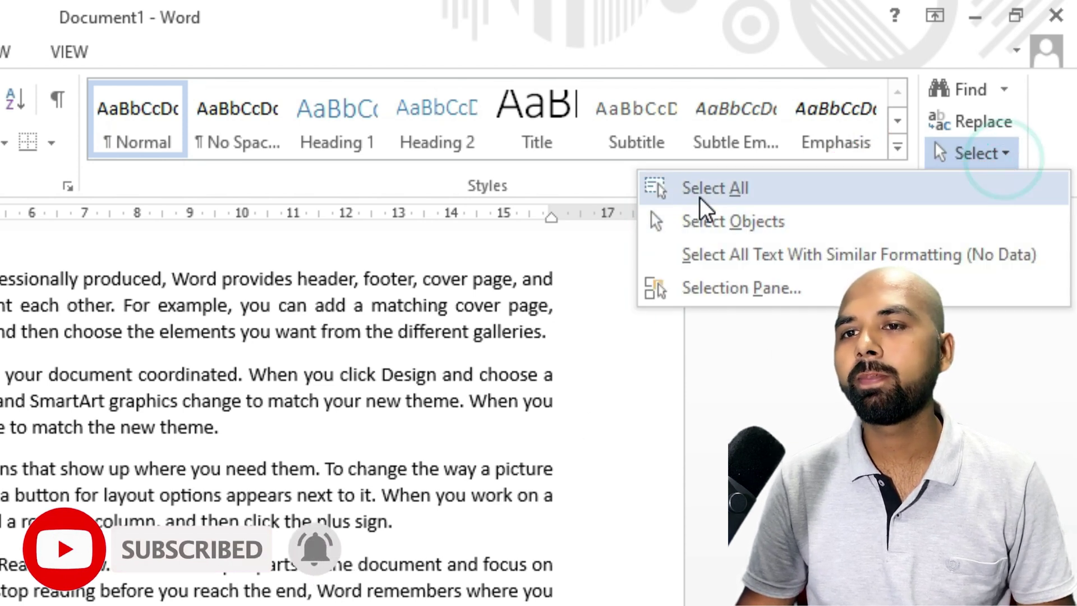
pyautogui.click(481, 360)
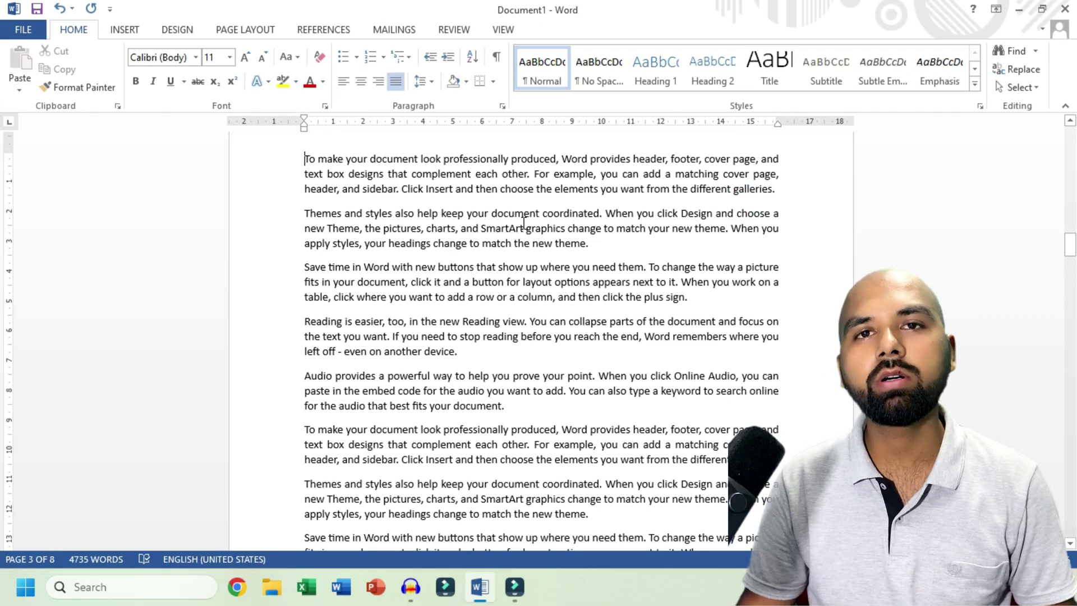
# - Select all the content of the document and check the selection across the pages
pyautogui.click(1020, 88)
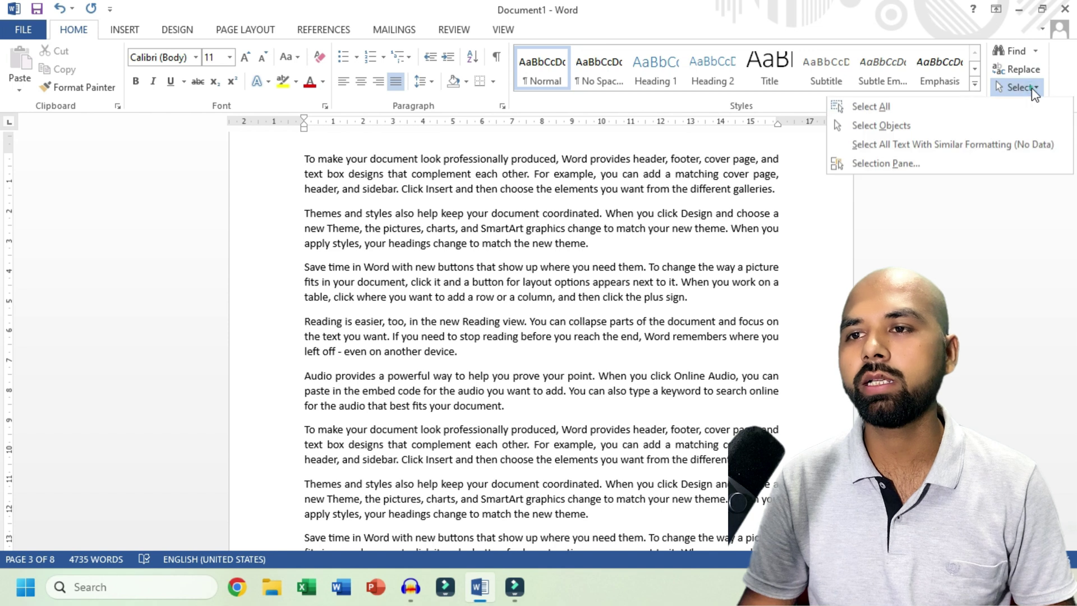
pyautogui.click(859, 107)
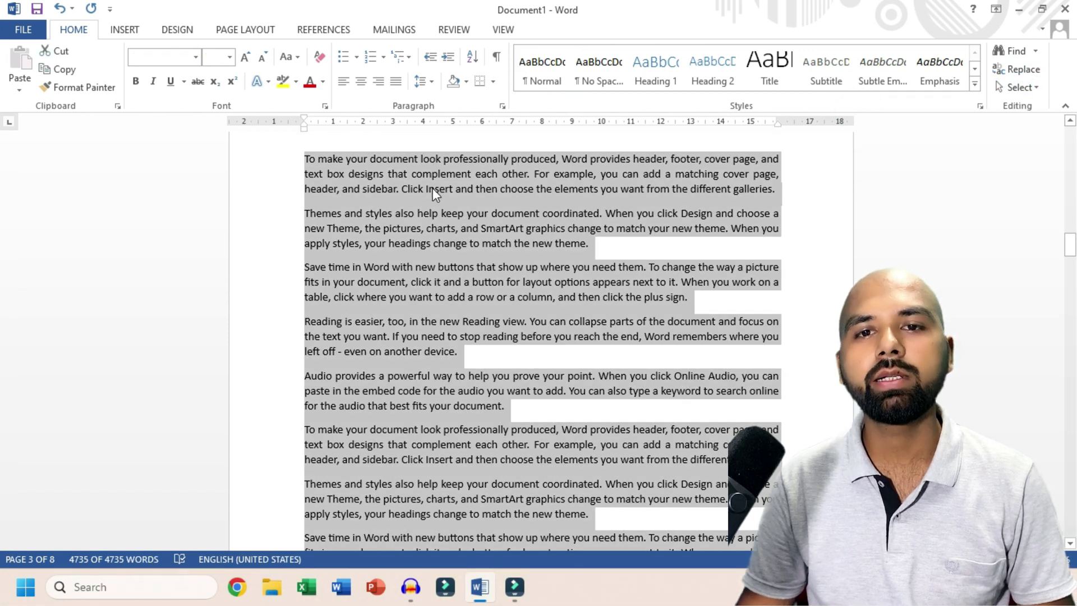
pyautogui.scroll(-5, 432, 188)
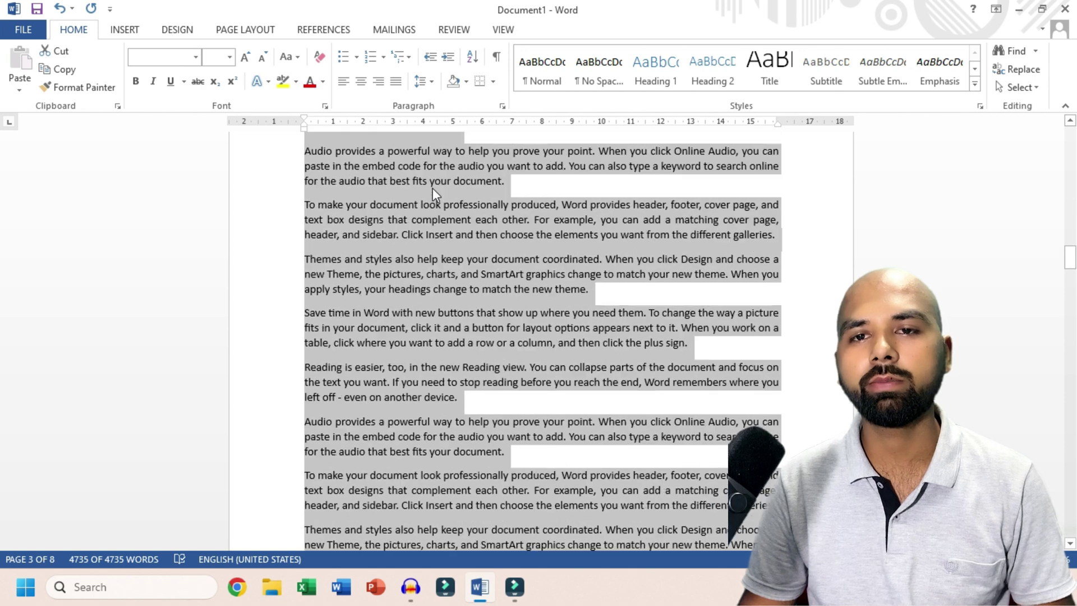
pyautogui.scroll(-5, 432, 188)
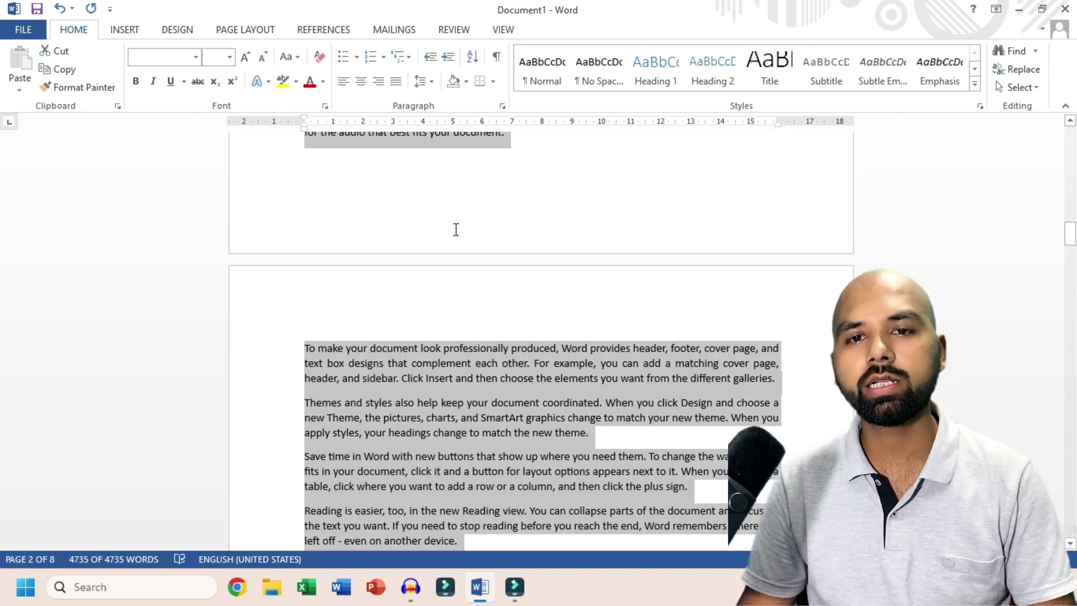
# - Clear the selection on page 2 and select the entire document again
pyautogui.click(456, 230)
pyautogui.scroll(12, 456, 229)
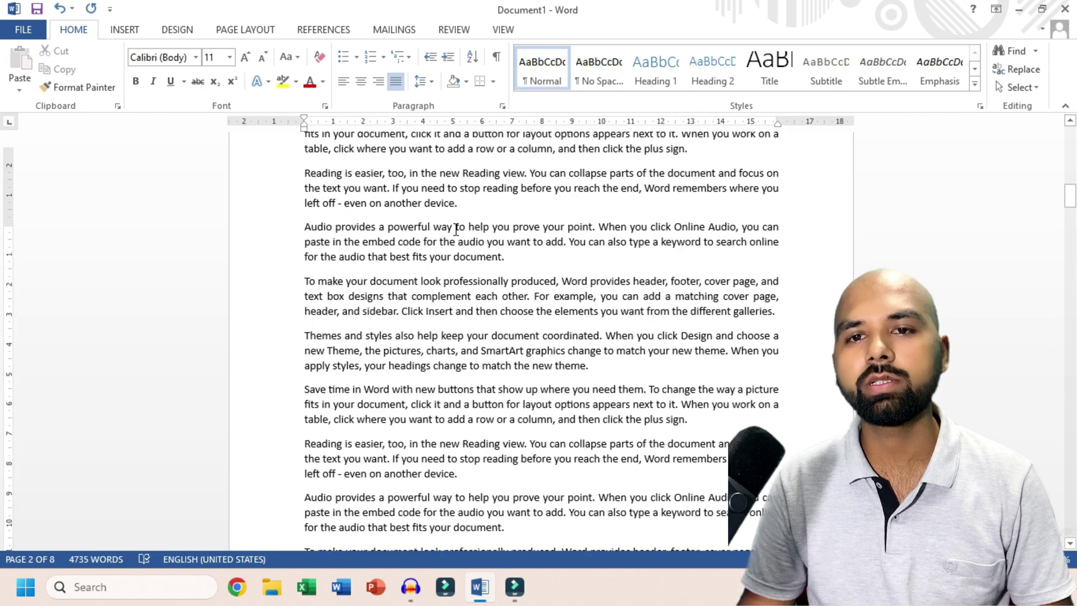
pyautogui.scroll(2, 457, 230)
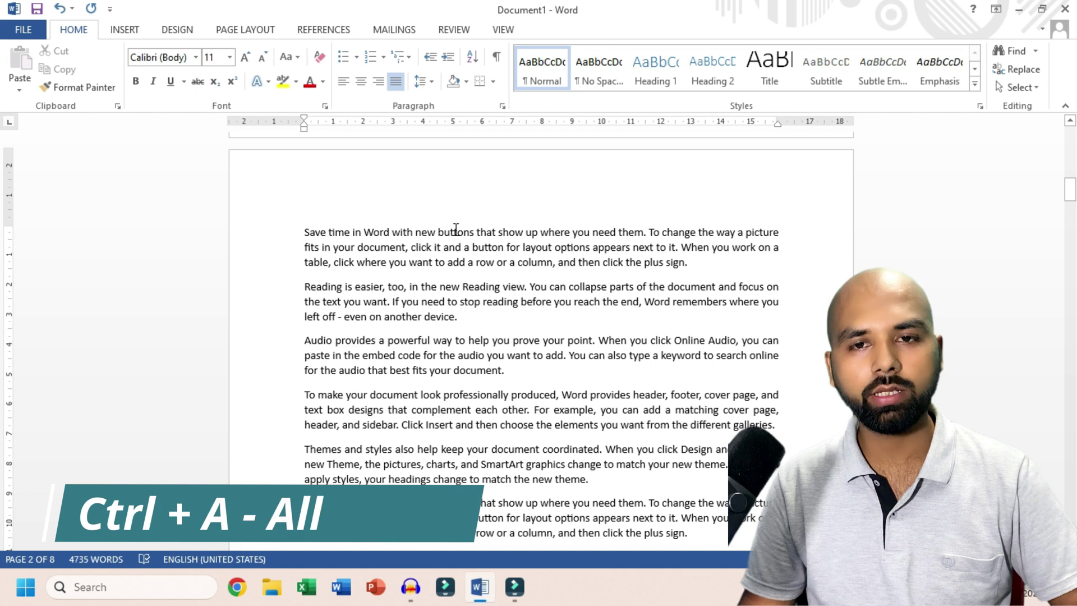
pyautogui.hotkey('ctrl', 'a')
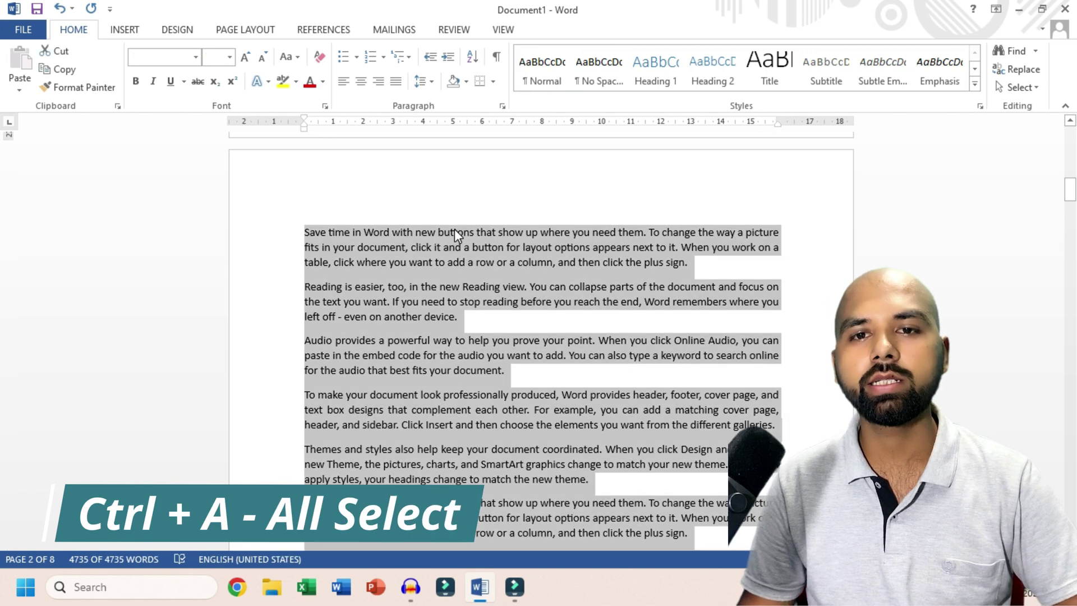
pyautogui.scroll(-6, 454, 232)
pyautogui.scroll(4, 454, 229)
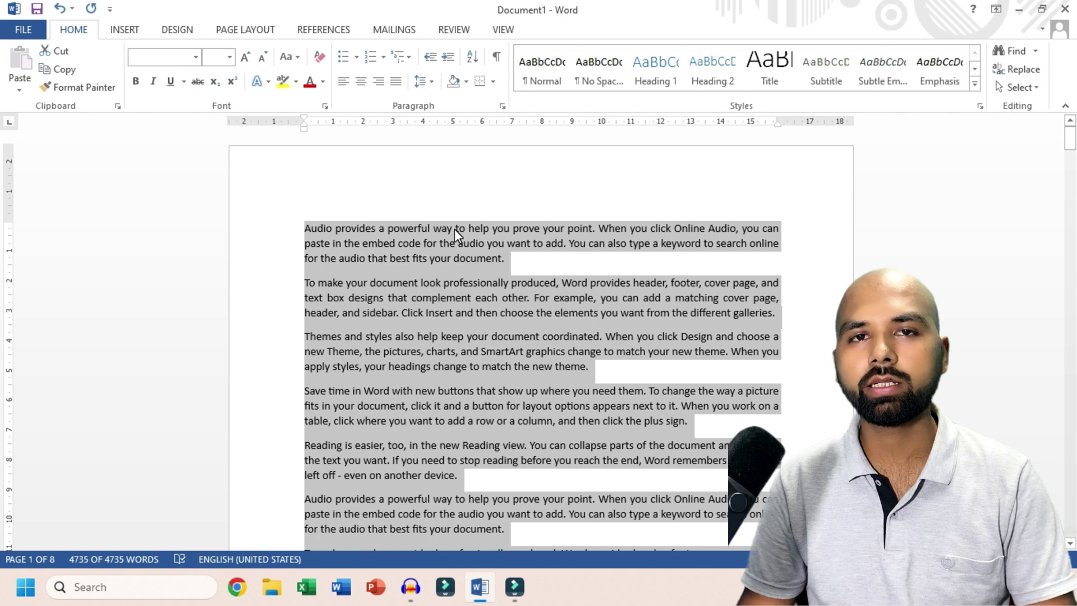
# - View the Select commands without choosing one and clear the text selection
pyautogui.click(1021, 88)
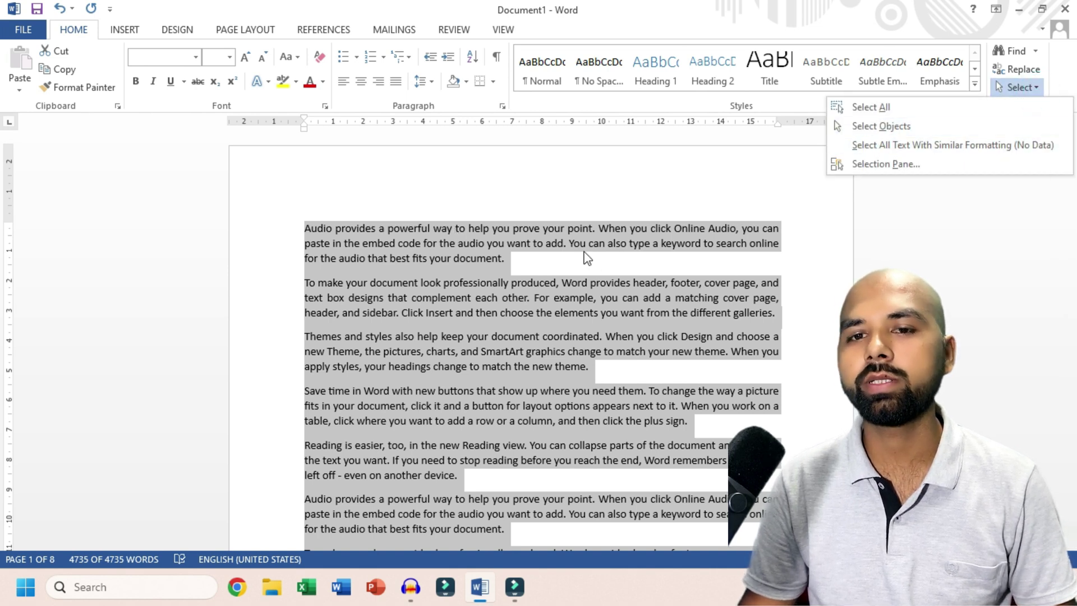
pyautogui.click(560, 259)
pyautogui.click(512, 268)
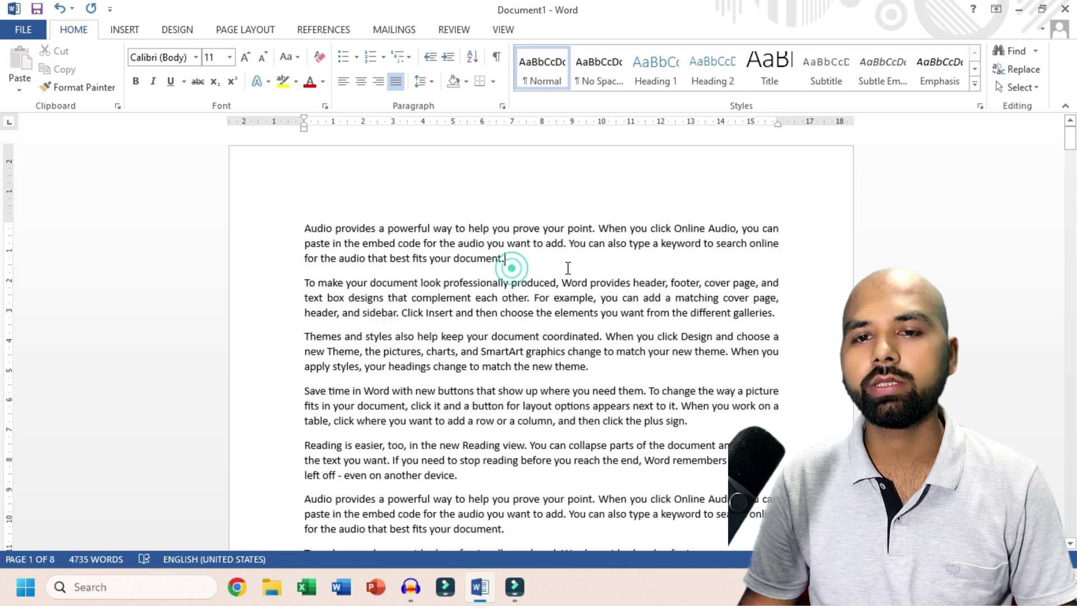
# - Draw a circle about 4.66 cm high and 4.84 cm wide over the paragraphs on page 1
pyautogui.scroll(-3, 488, 269)
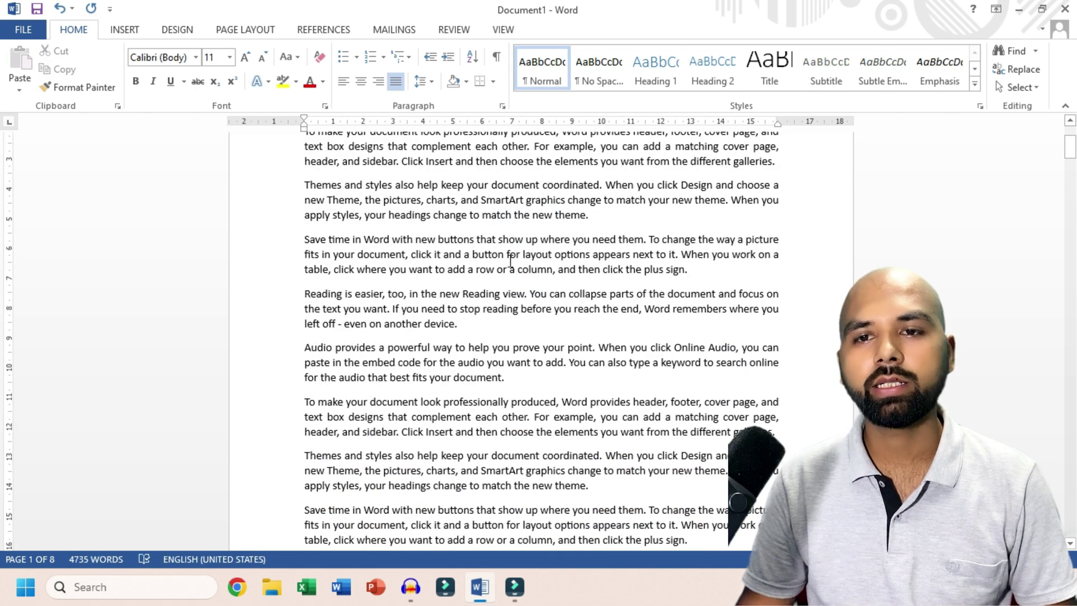
pyautogui.click(124, 30)
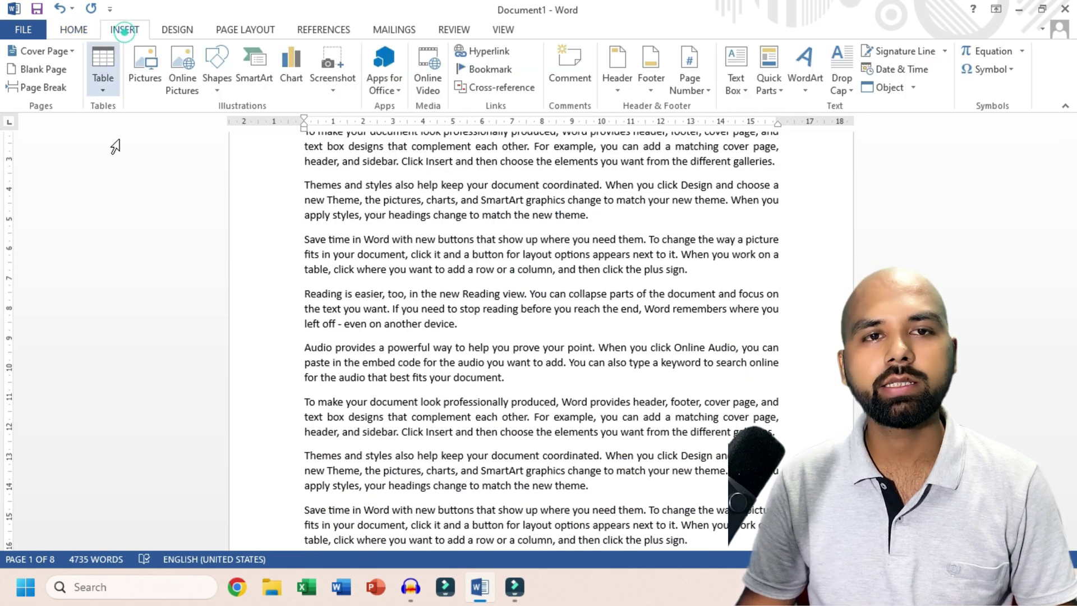
pyautogui.click(212, 78)
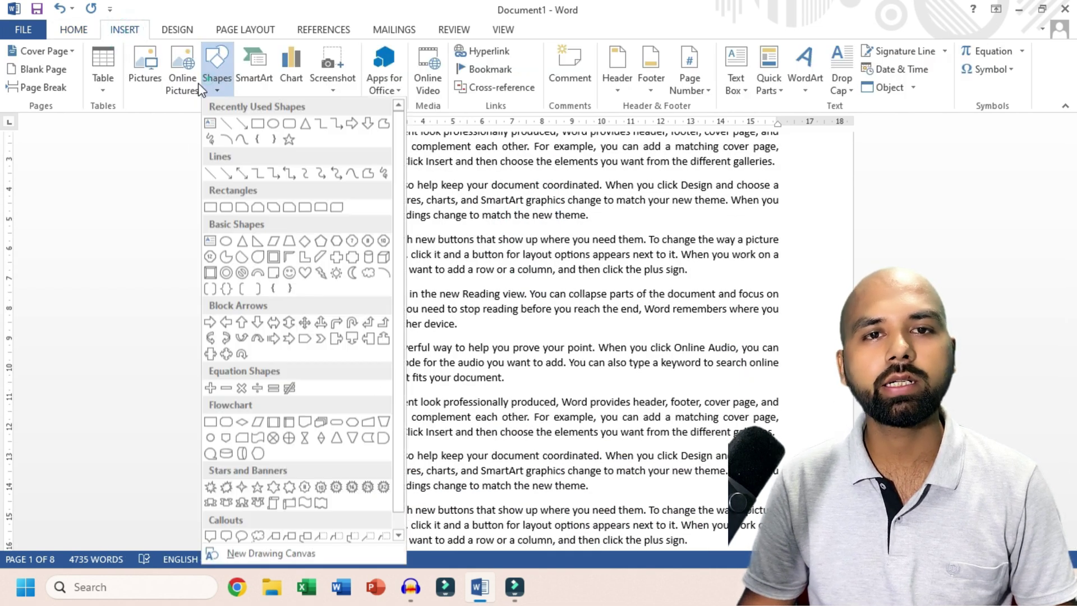
pyautogui.click(273, 123)
pyautogui.moveTo(432, 184); pyautogui.dragTo(578, 324)
pyautogui.click(661, 339)
pyautogui.click(493, 263)
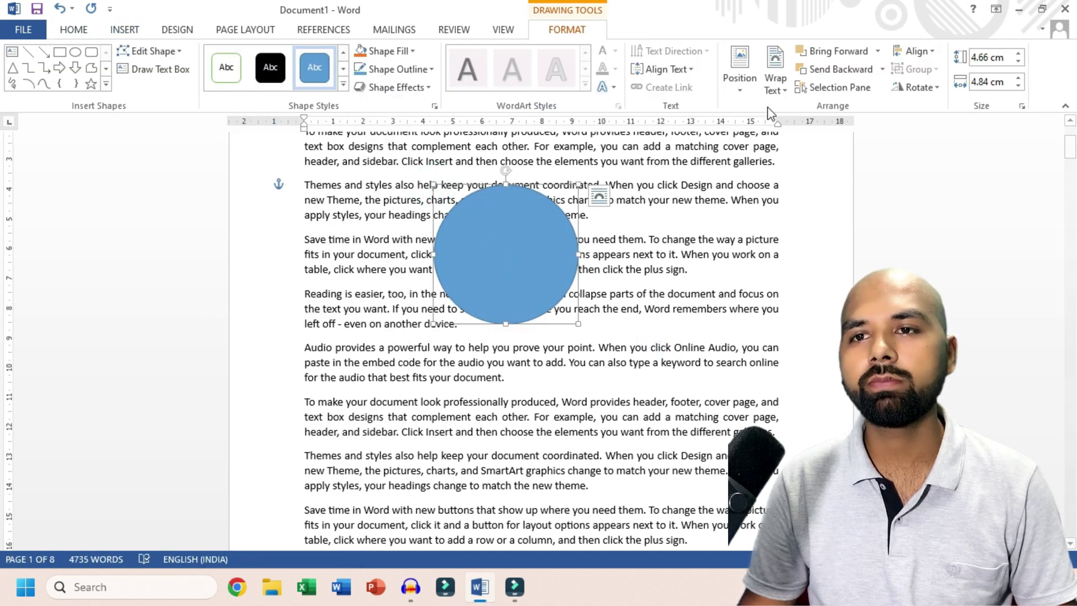
# - Set the circle's text wrapping to Behind Text and deselect it
pyautogui.click(775, 84)
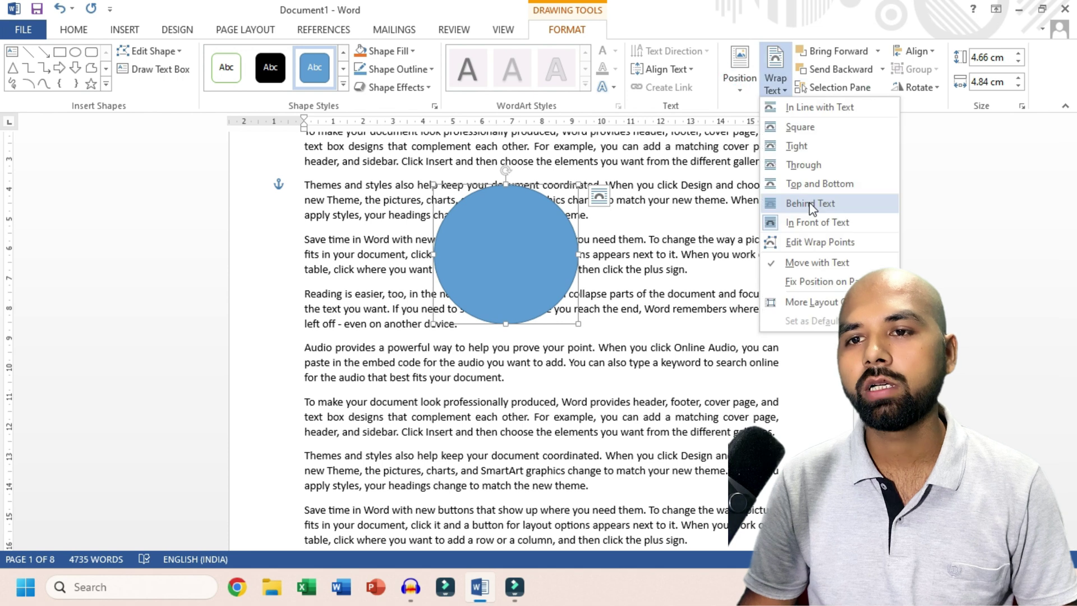
pyautogui.click(814, 204)
pyautogui.click(622, 305)
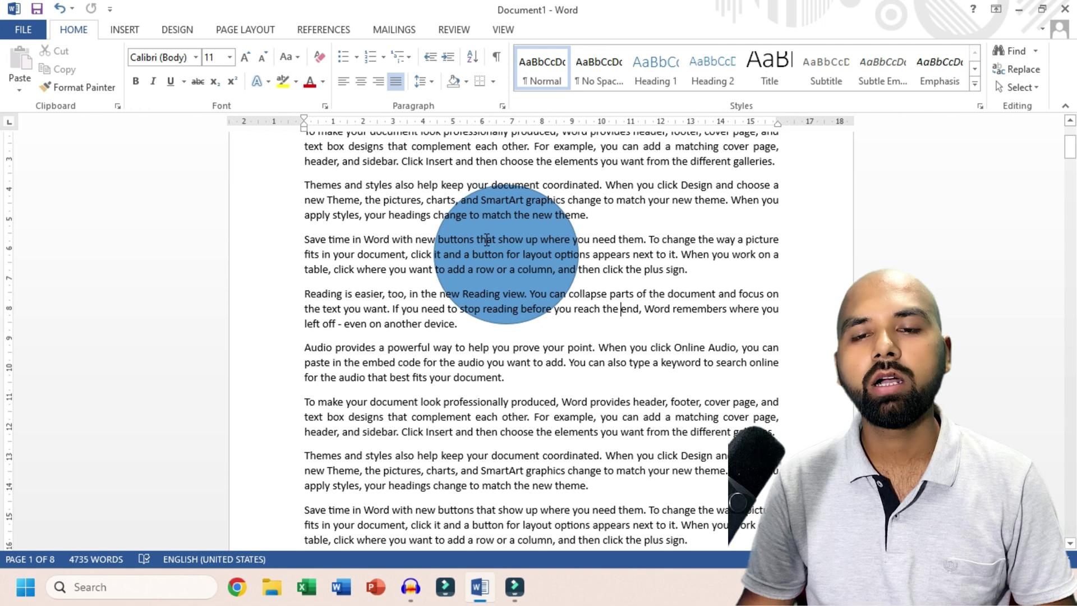
# - Try to select the circle behind the text with the normal text pointer
pyautogui.moveTo(417, 185); pyautogui.dragTo(554, 310)
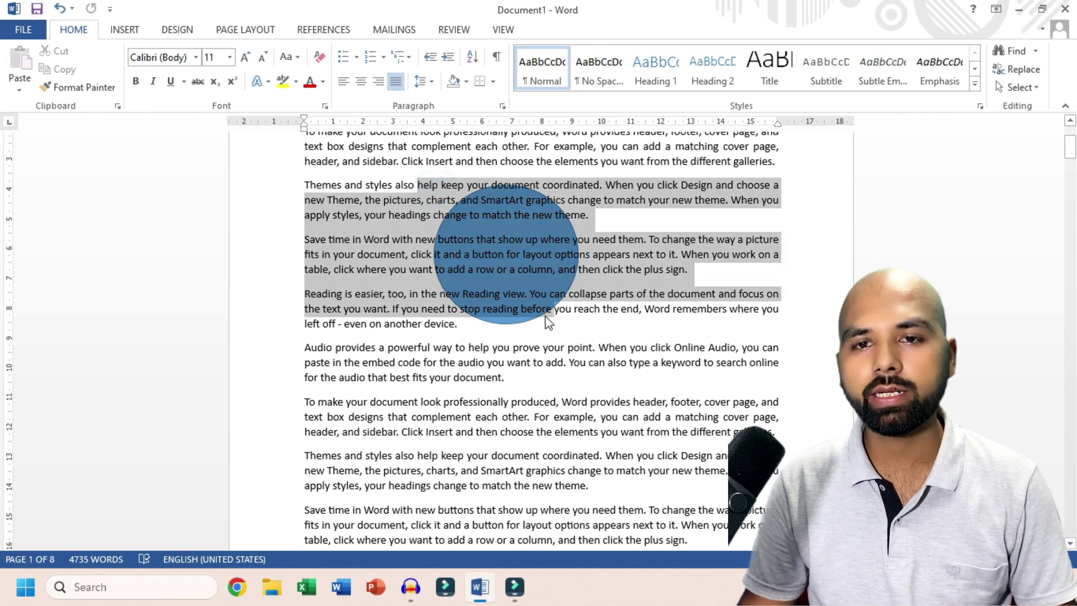
pyautogui.click(496, 254)
pyautogui.moveTo(457, 199); pyautogui.dragTo(528, 323)
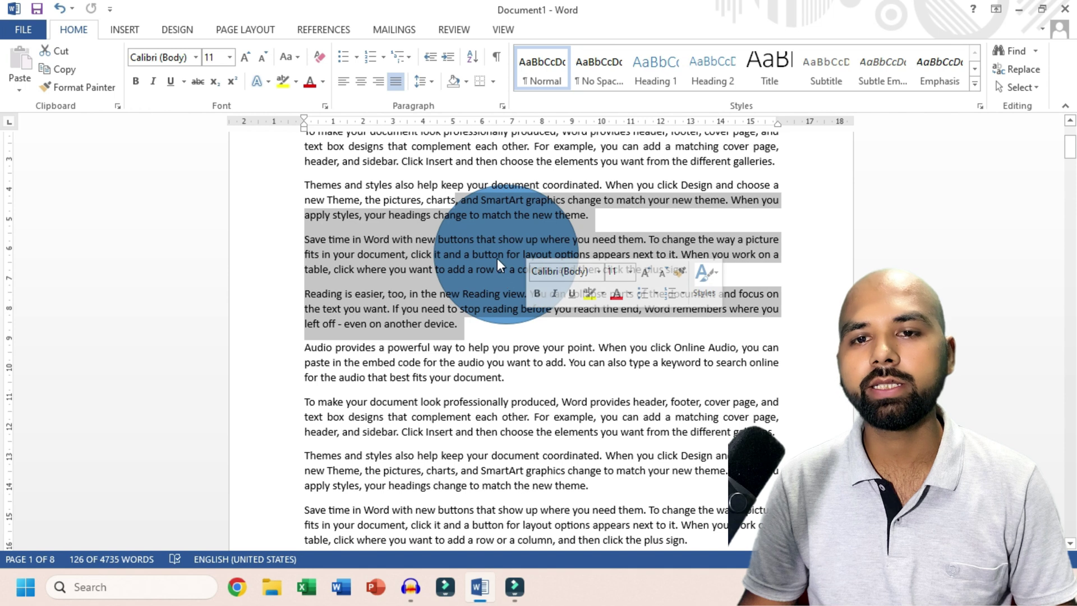
pyautogui.click(491, 256)
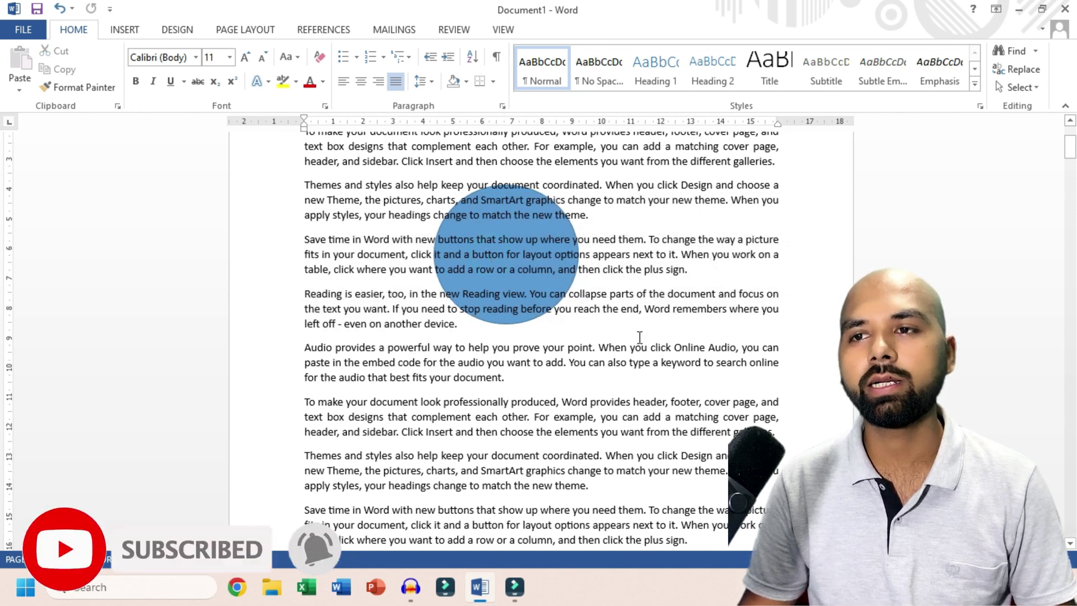
# - Select the circle behind the text using Select Objects and move it slightly left and up
pyautogui.click(1017, 88)
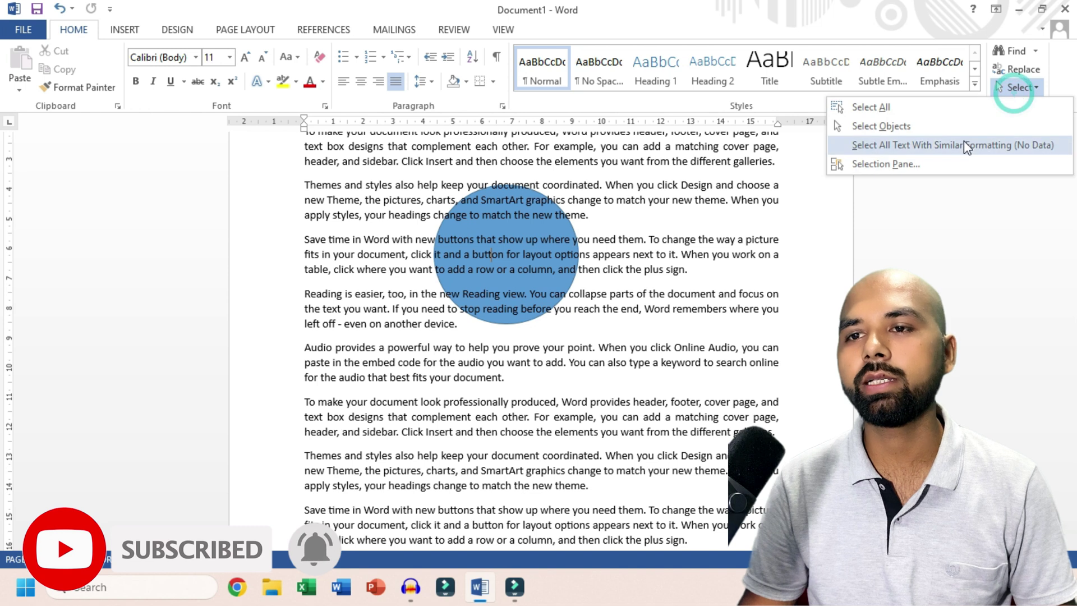
pyautogui.click(879, 127)
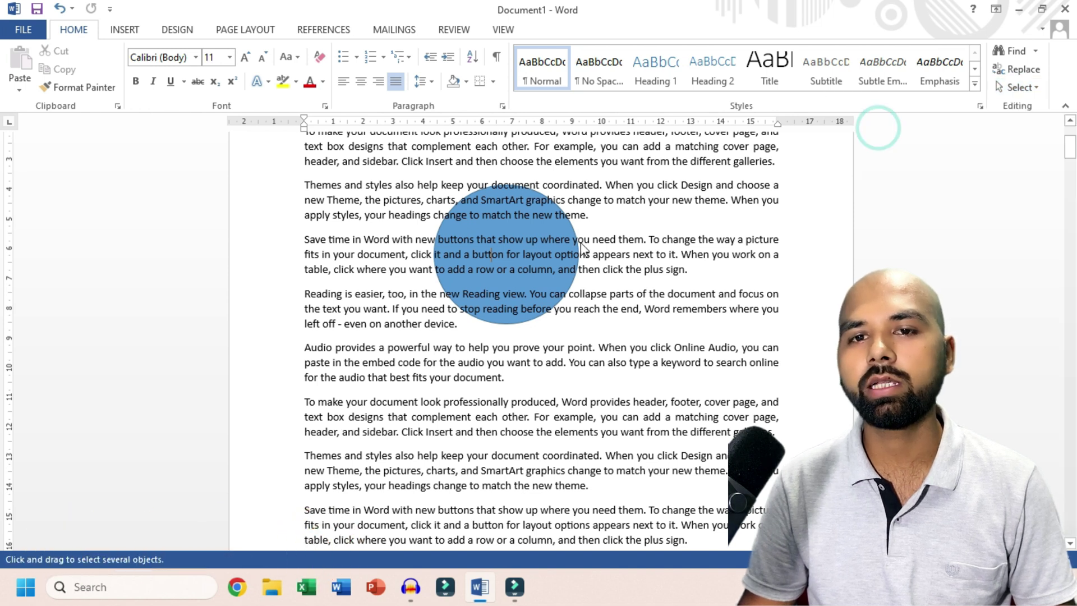
pyautogui.moveTo(423, 168); pyautogui.dragTo(606, 350)
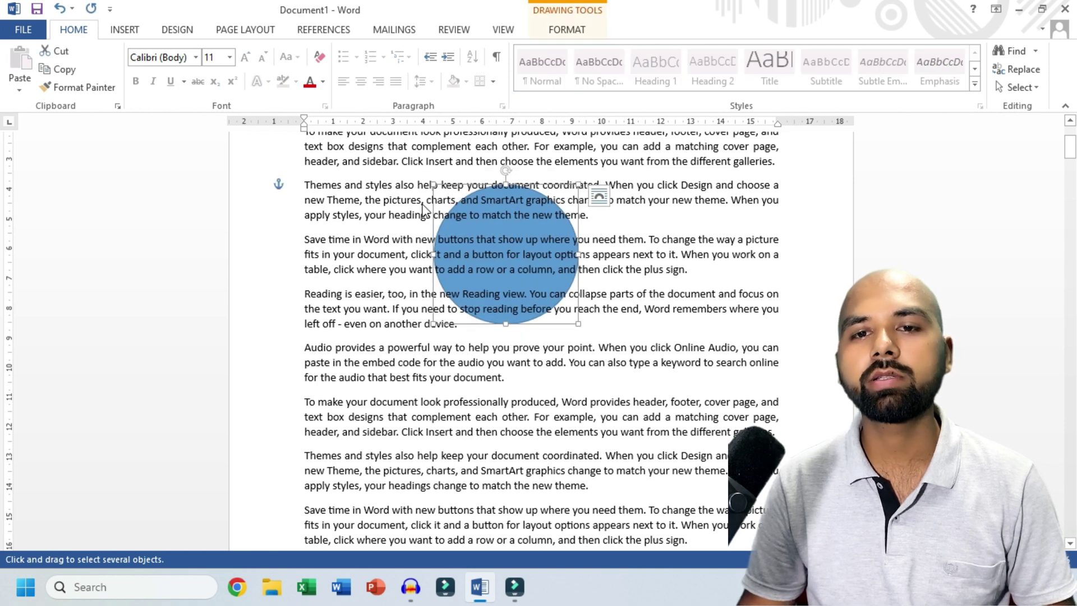
pyautogui.moveTo(509, 227); pyautogui.dragTo(477, 236)
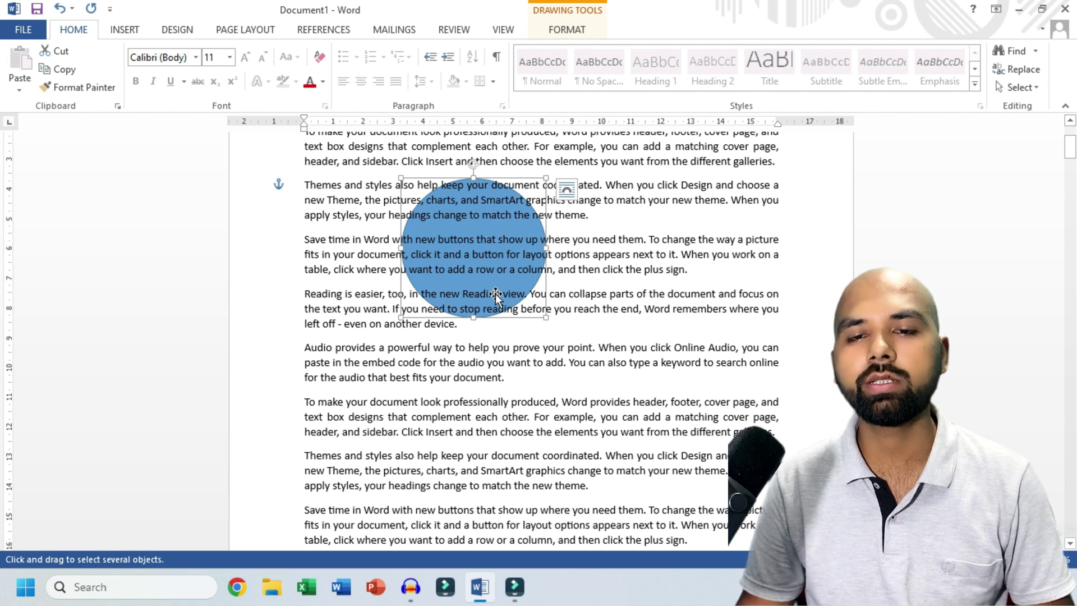
# - Delete the circle behind the text on page 1
pyautogui.click(1035, 88)
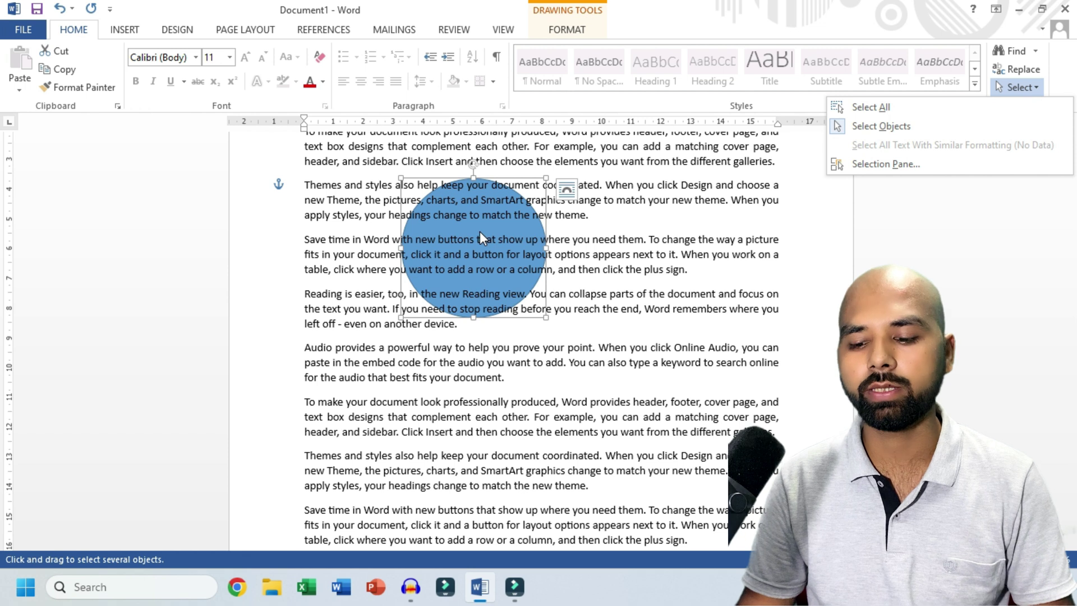
pyautogui.click(511, 230)
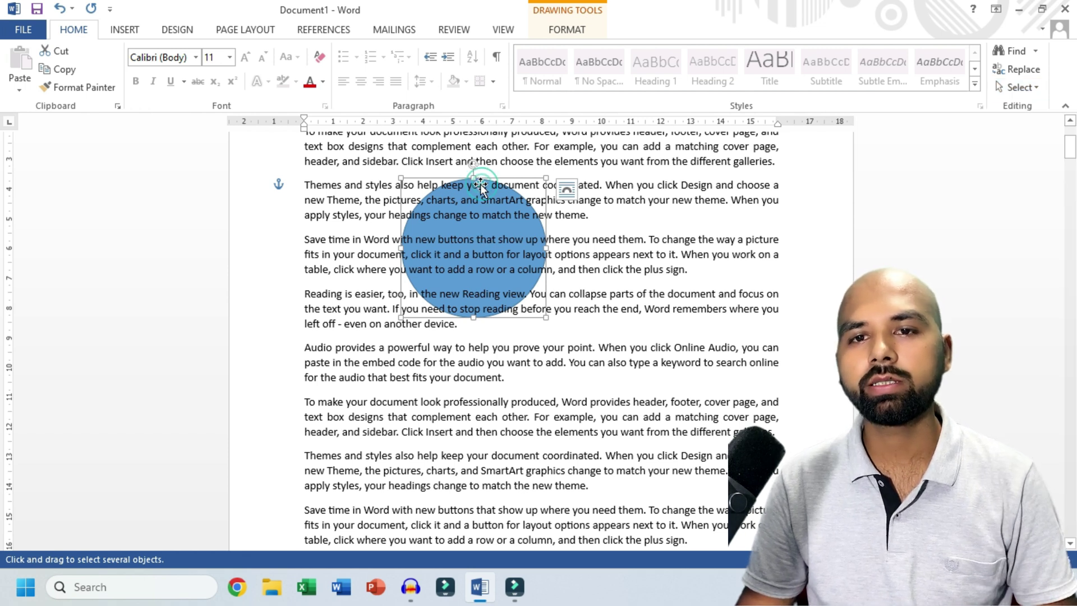
pyautogui.press('Delete')
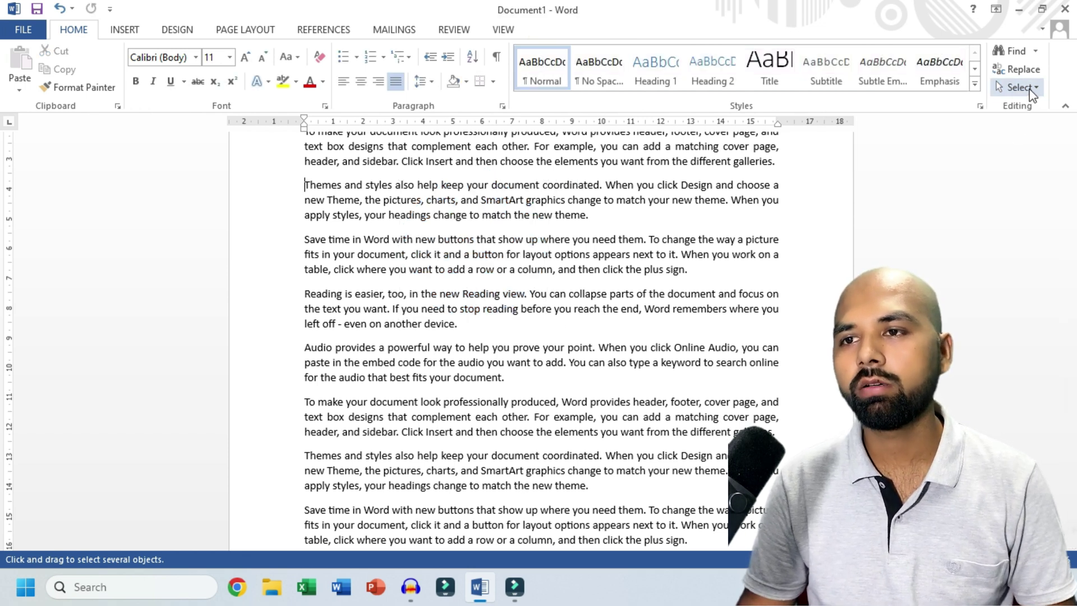
# - View the Select commands without choosing one and return to the start of the document
pyautogui.click(1021, 87)
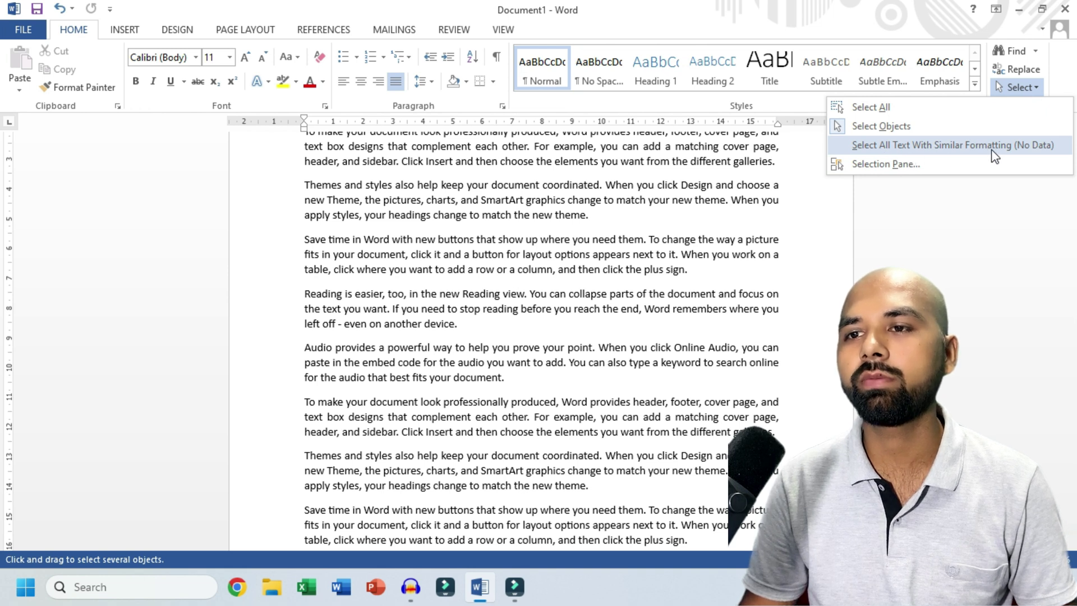
pyautogui.click(526, 255)
pyautogui.scroll(3, 488, 260)
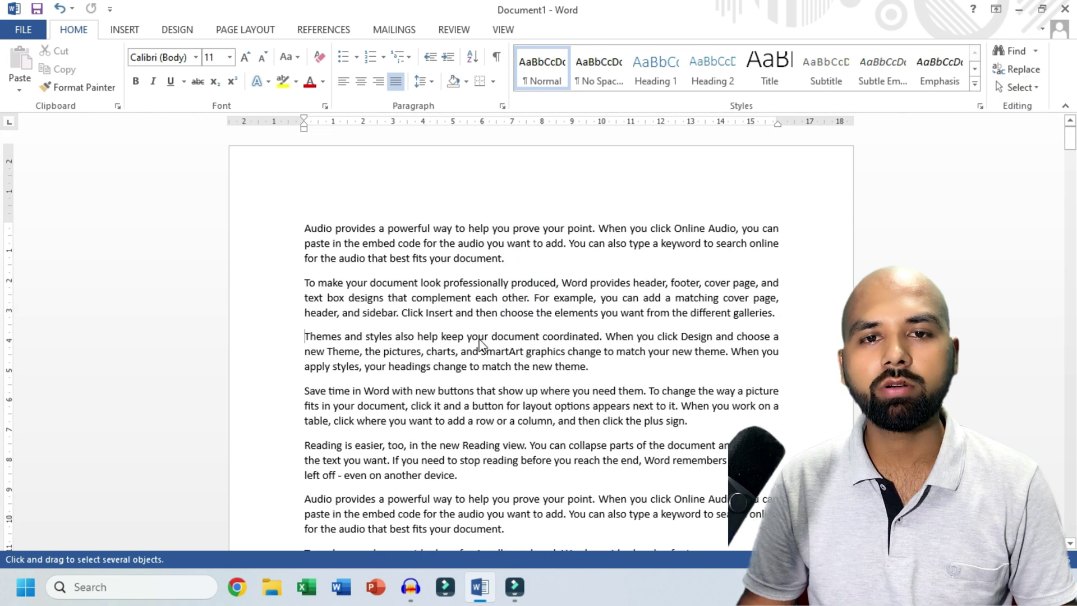
# - Format the first word "Audio" in the opening paragraph as bold, 16 pt and red
pyautogui.doubleClick(321, 228)
pyautogui.click(137, 82)
pyautogui.click(245, 57)
pyautogui.click(245, 56)
pyautogui.click(245, 57)
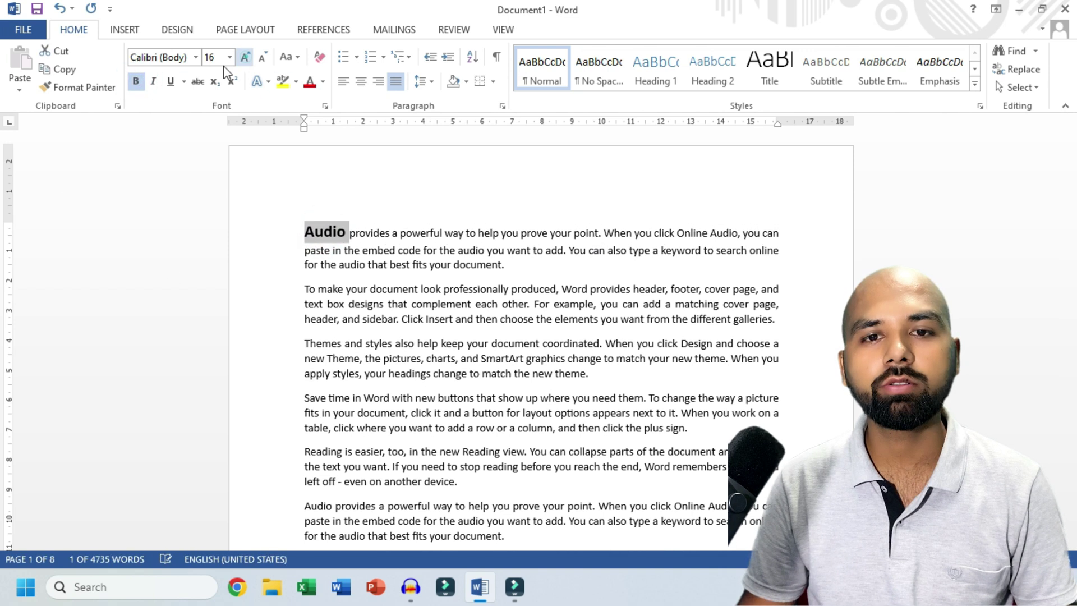
pyautogui.click(309, 81)
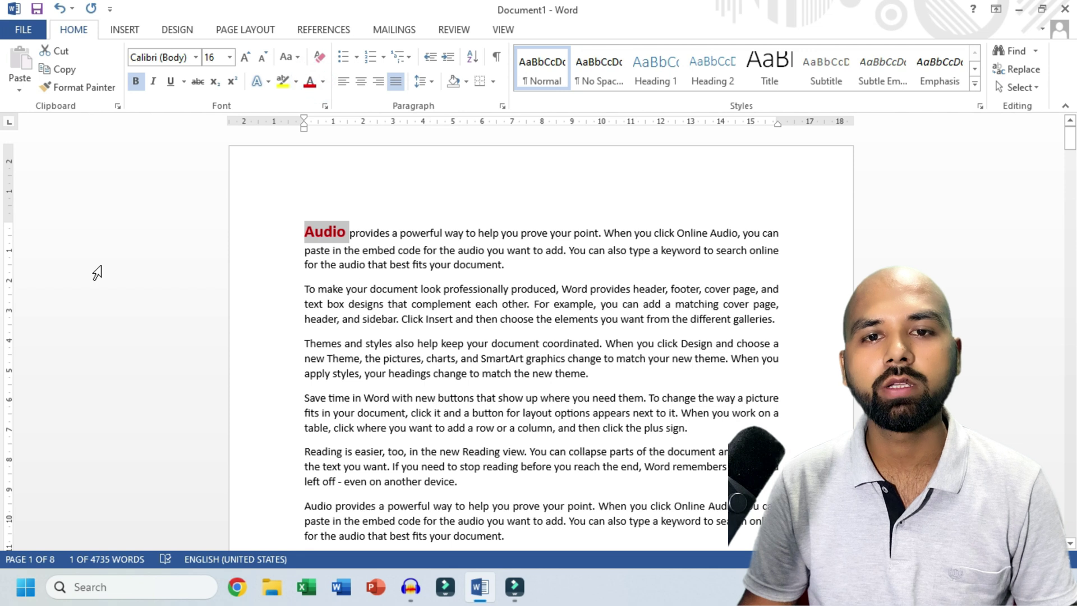
# - Copy the formatting of "Audio" with Format Painter onto "When", "Word", "your", "choose", "document", "where" twice, "collapse", "you" and "professionally"
pyautogui.click(87, 89)
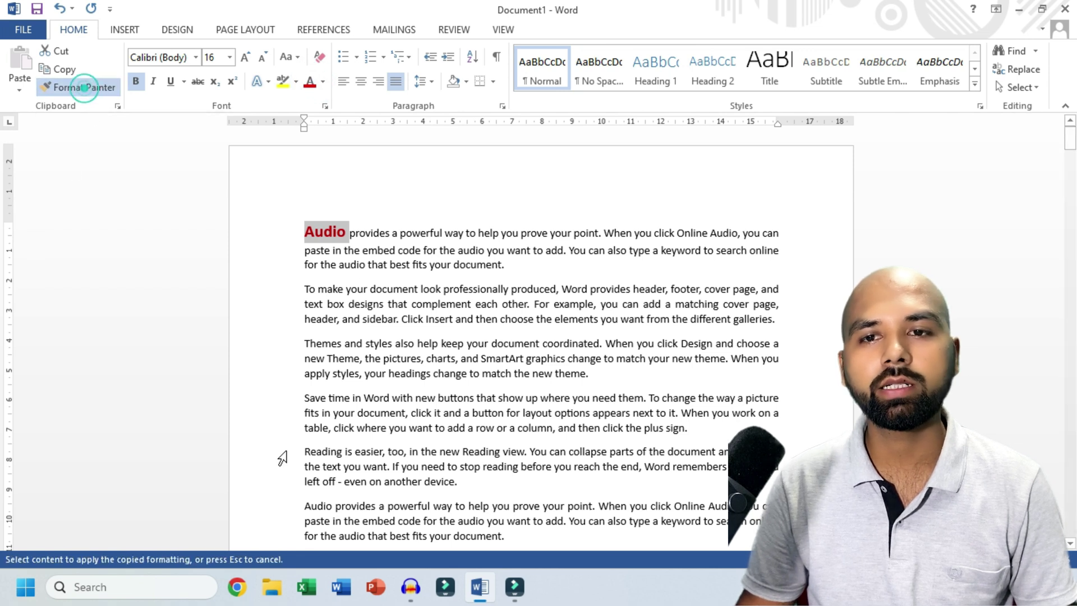
pyautogui.click(620, 232)
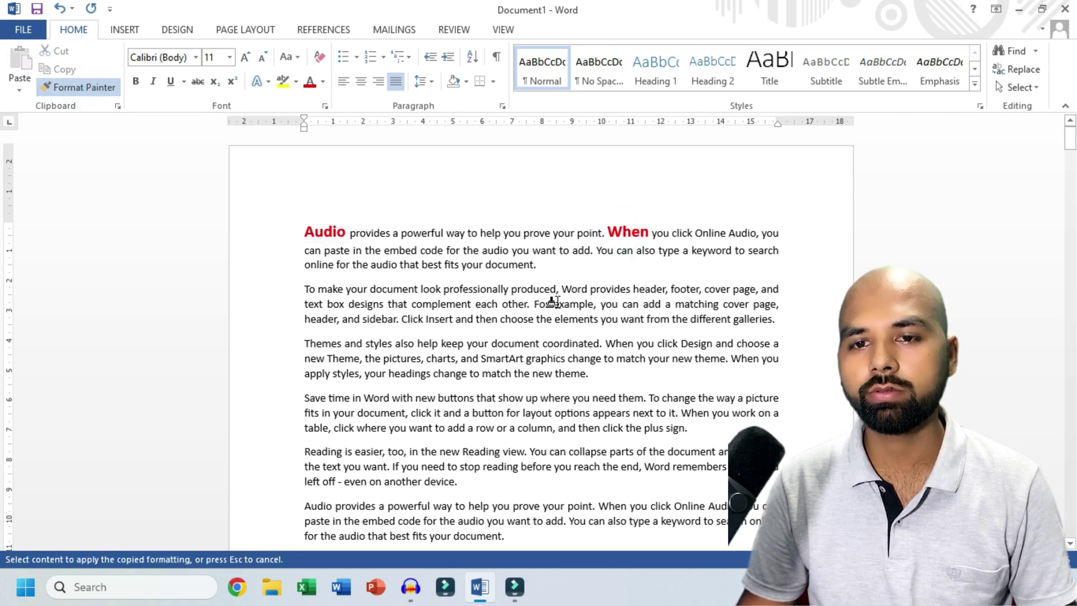
pyautogui.click(569, 289)
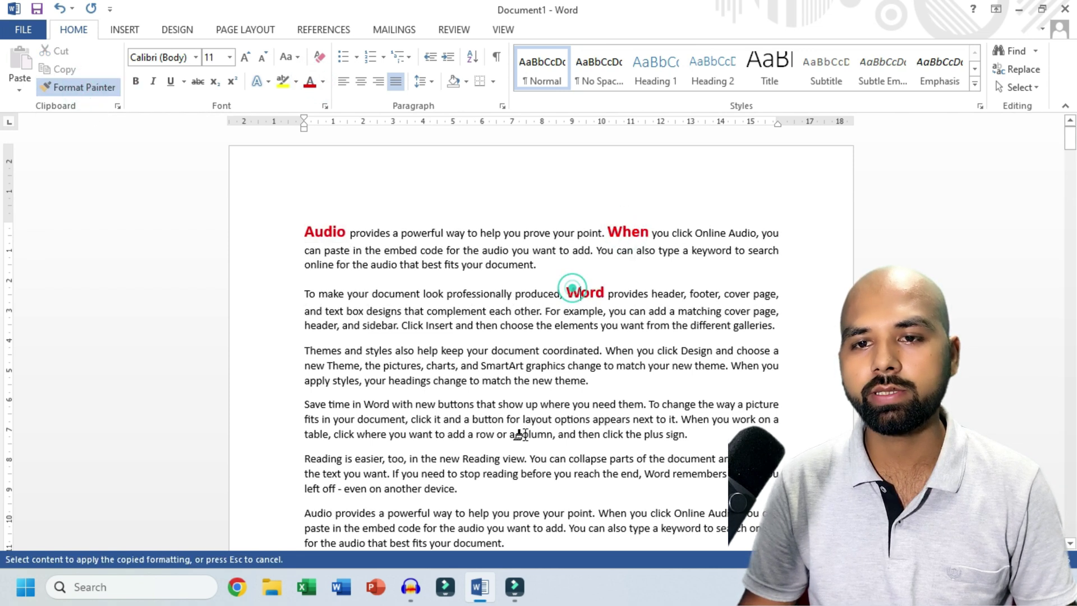
pyautogui.click(476, 351)
pyautogui.click(754, 351)
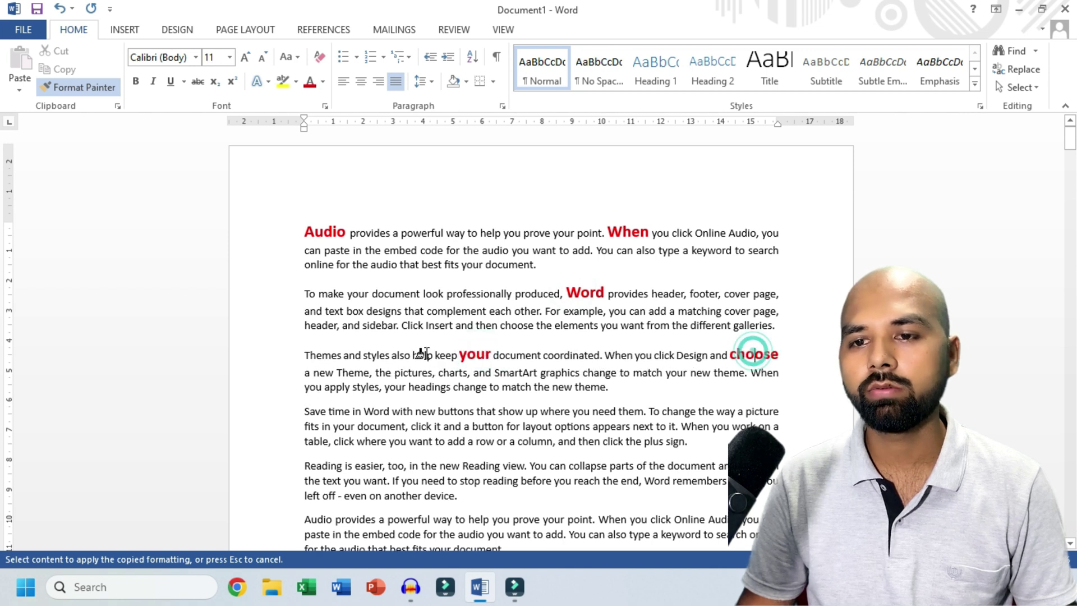
pyautogui.click(383, 293)
pyautogui.scroll(-1, 493, 456)
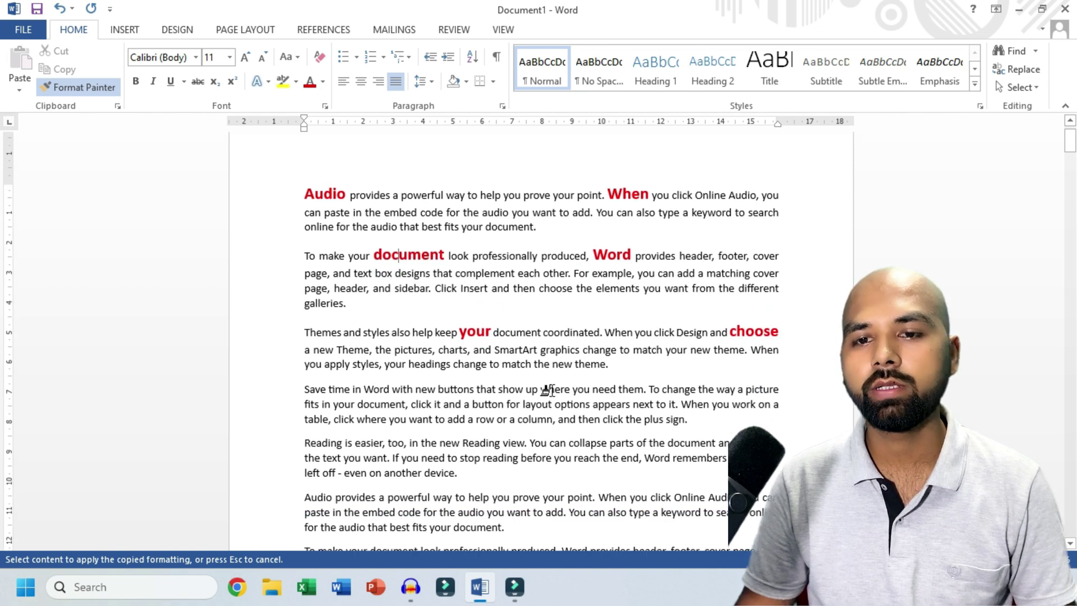
pyautogui.click(550, 390)
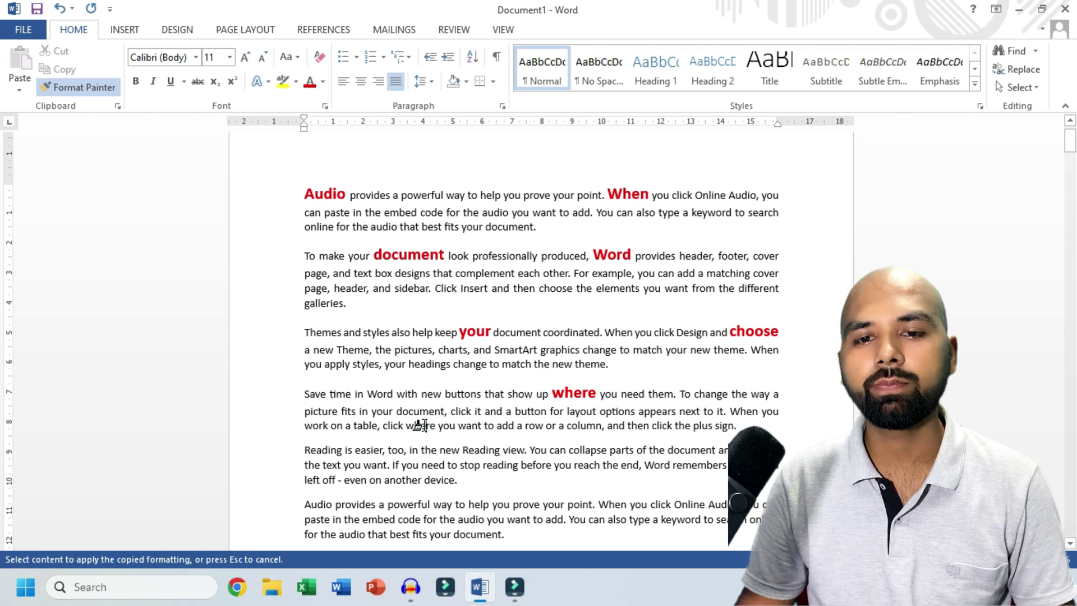
pyautogui.click(420, 425)
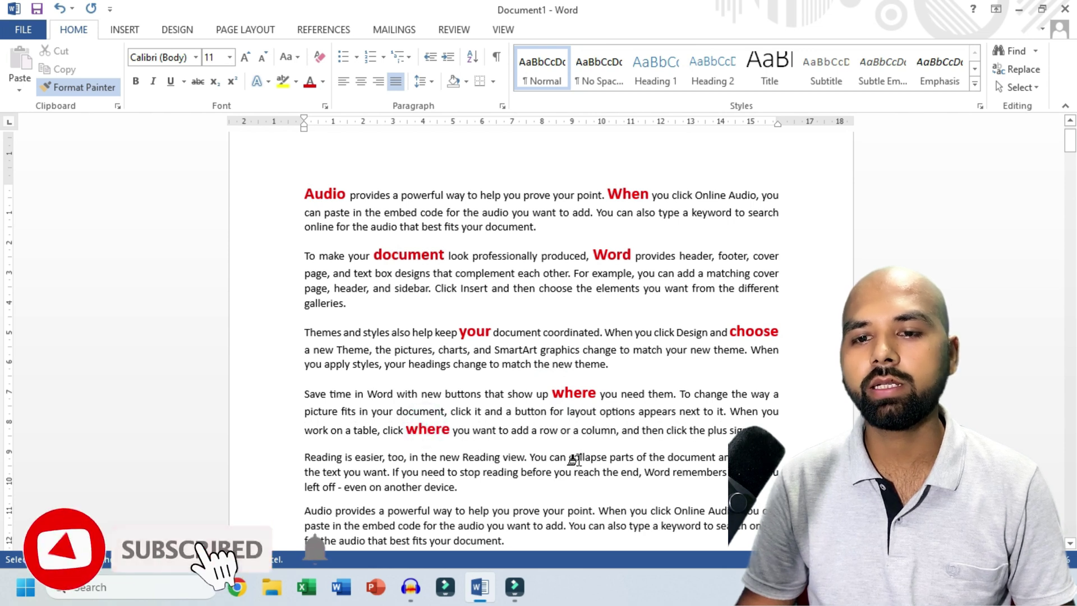
pyautogui.click(575, 458)
pyautogui.scroll(-3, 503, 414)
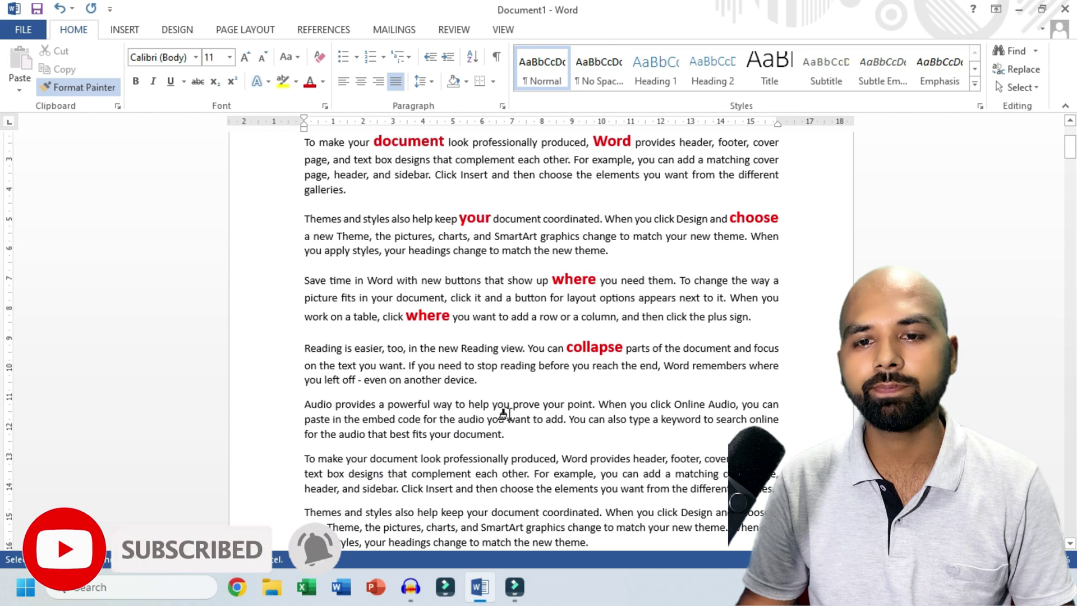
pyautogui.click(501, 405)
pyautogui.scroll(3, 499, 408)
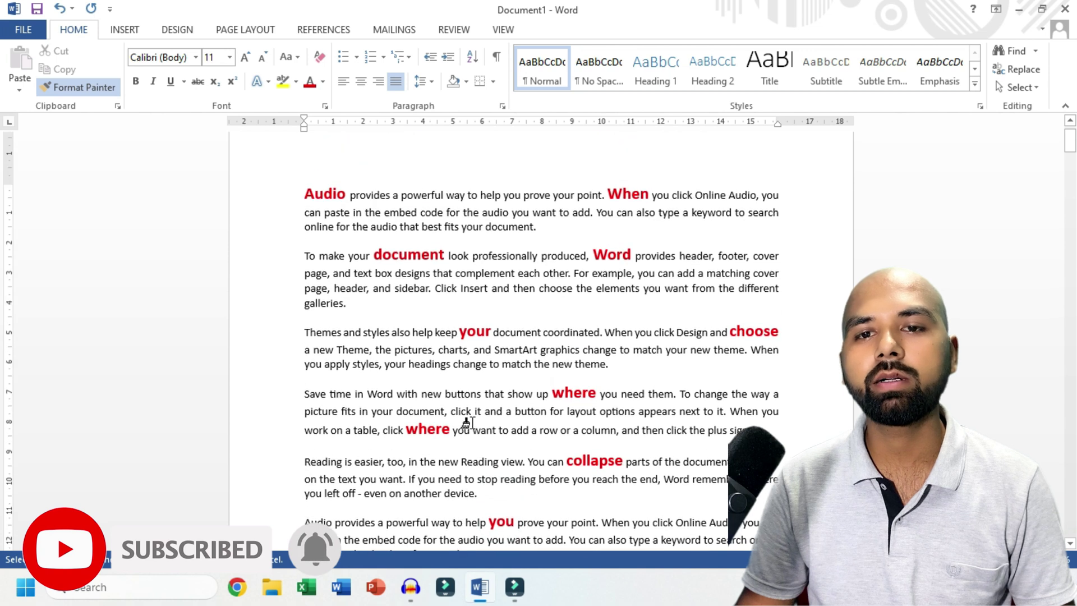
pyautogui.click(502, 257)
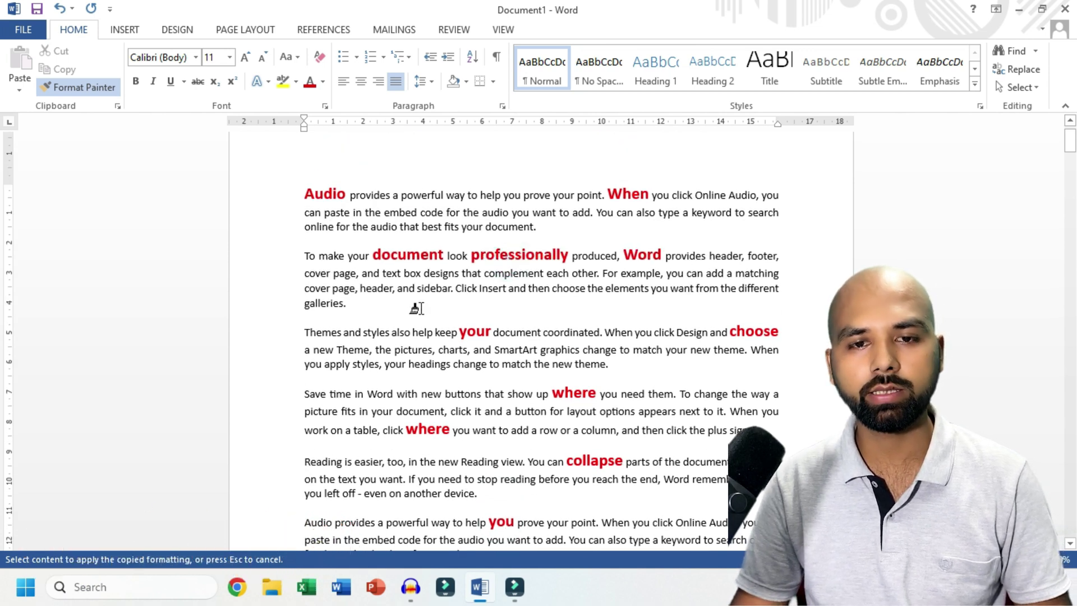
pyautogui.press('Escape')
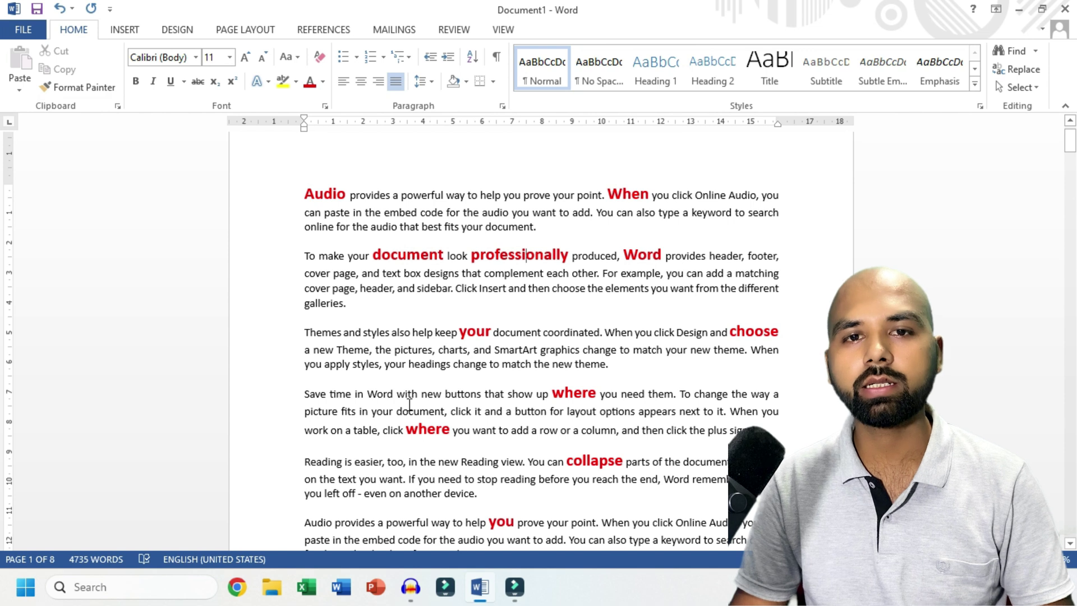
# - Select all text with formatting similar to the red word "Audio"
pyautogui.click(332, 193)
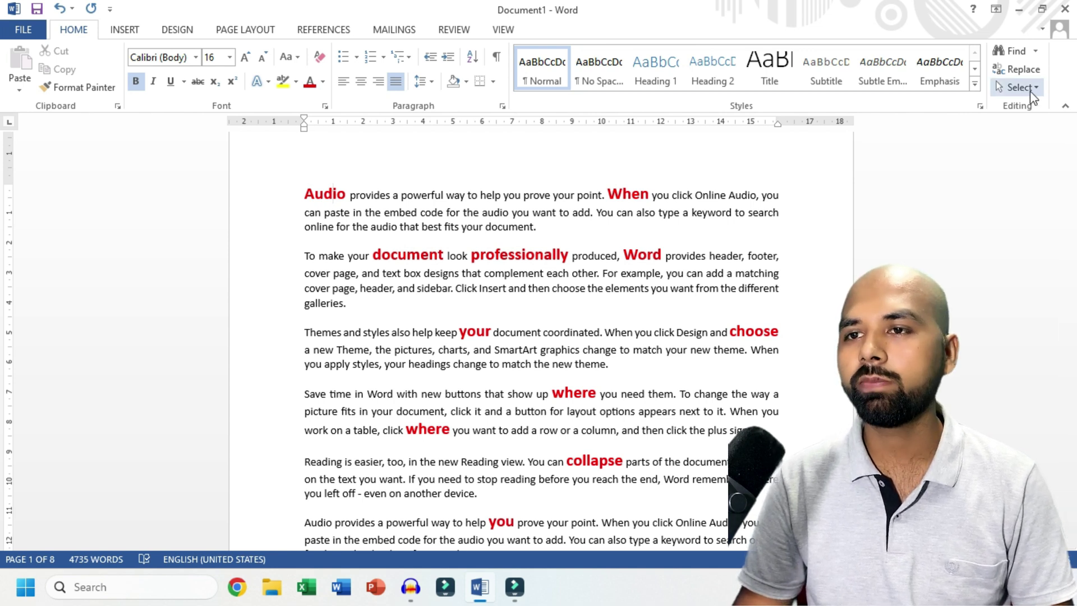
pyautogui.click(1020, 88)
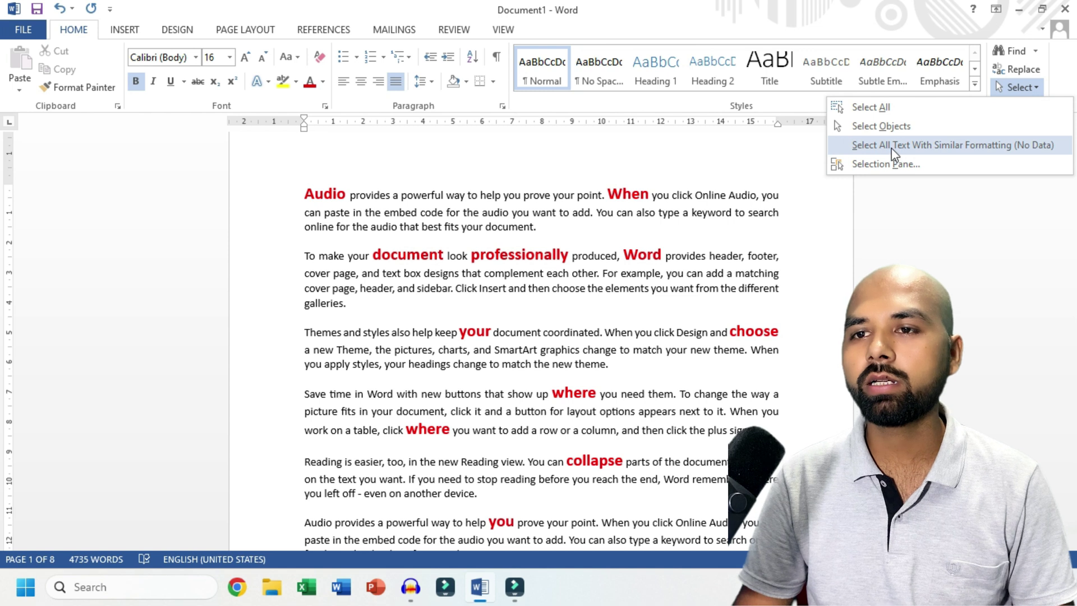
pyautogui.click(921, 147)
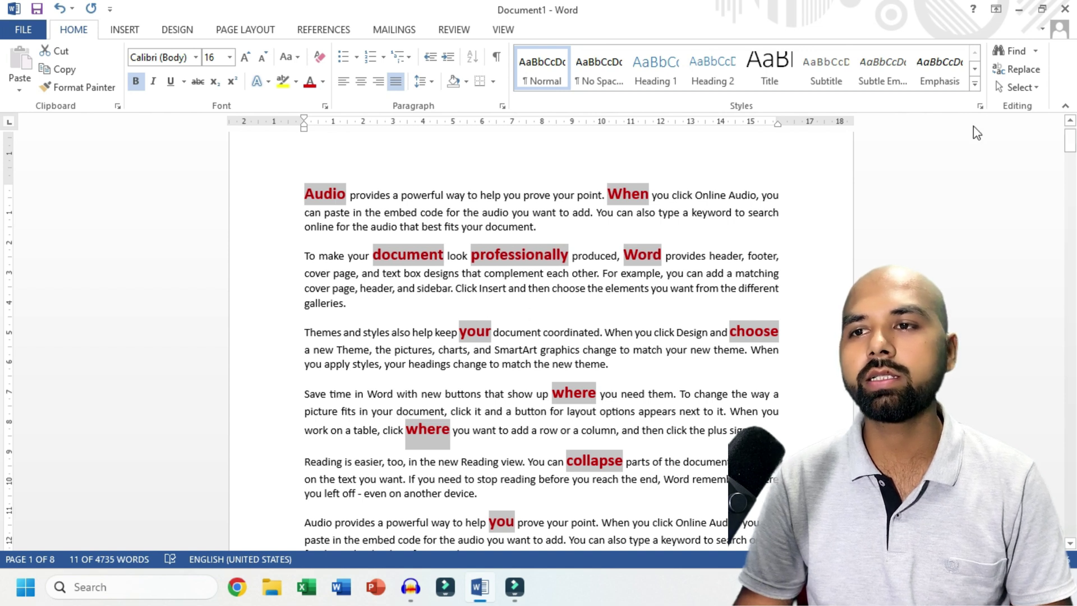
# - Clear the text selection and view the Select commands without choosing one
pyautogui.click(1017, 87)
pyautogui.click(543, 321)
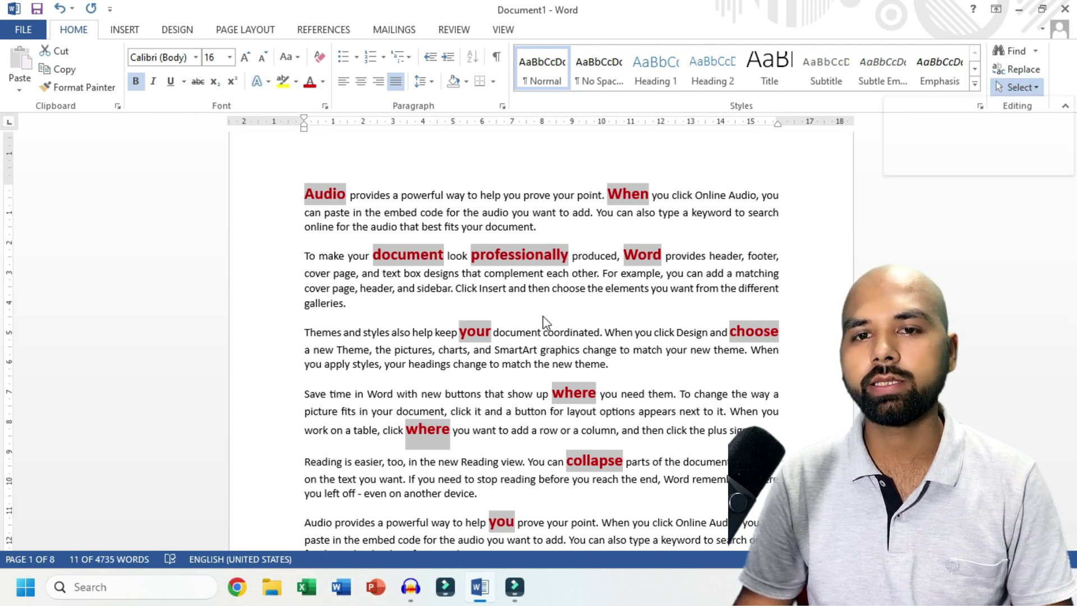
pyautogui.click(538, 311)
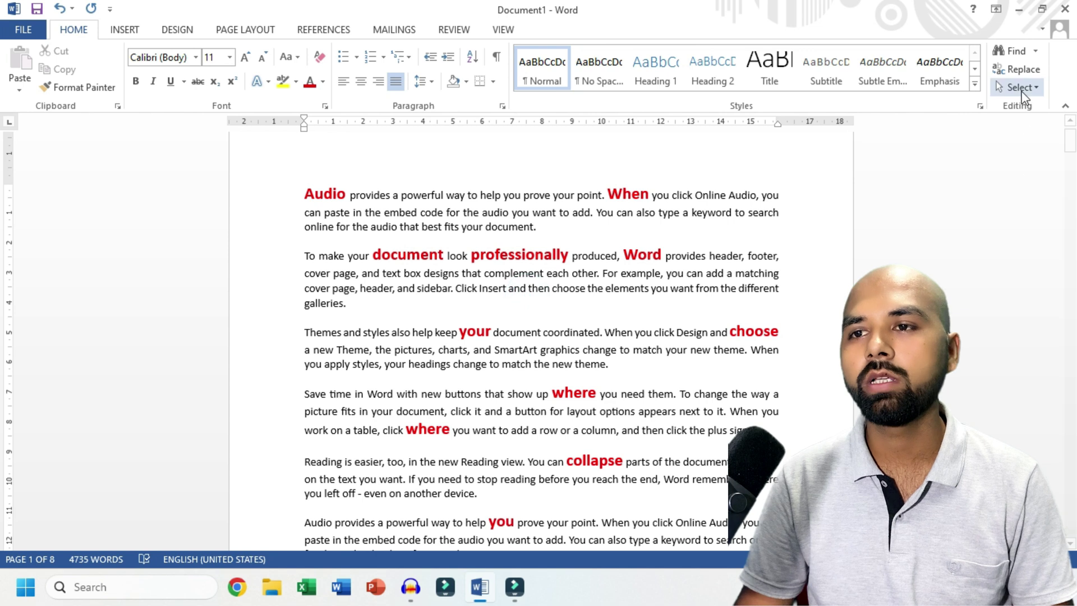
pyautogui.click(1022, 91)
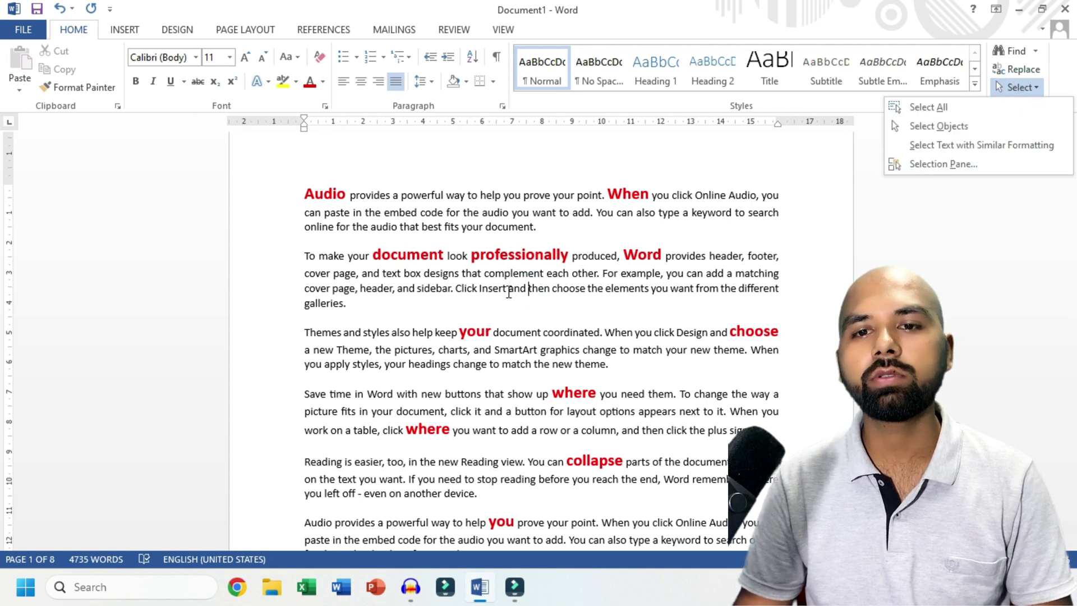
pyautogui.click(507, 291)
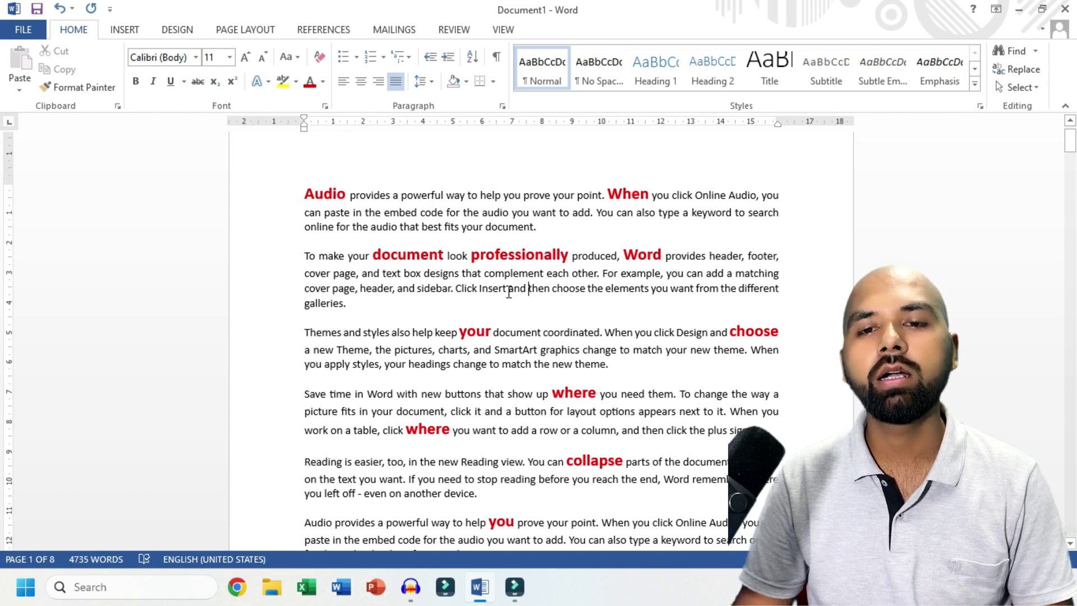
# - Draw an oval about 3.73 cm high and 3.49 cm wide over the middle of the first two paragraphs
pyautogui.click(125, 30)
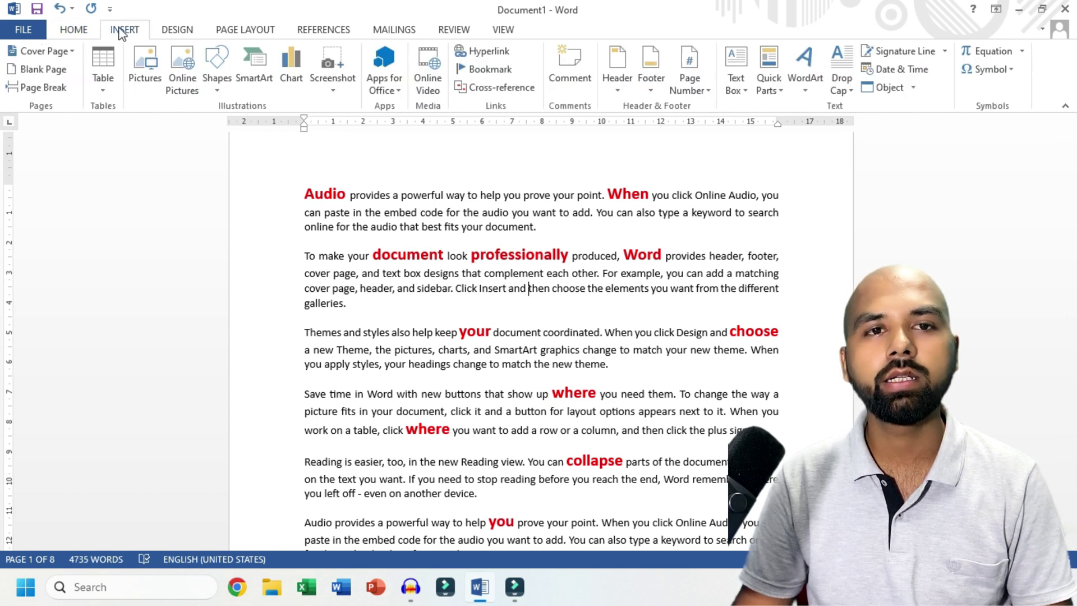
pyautogui.click(217, 81)
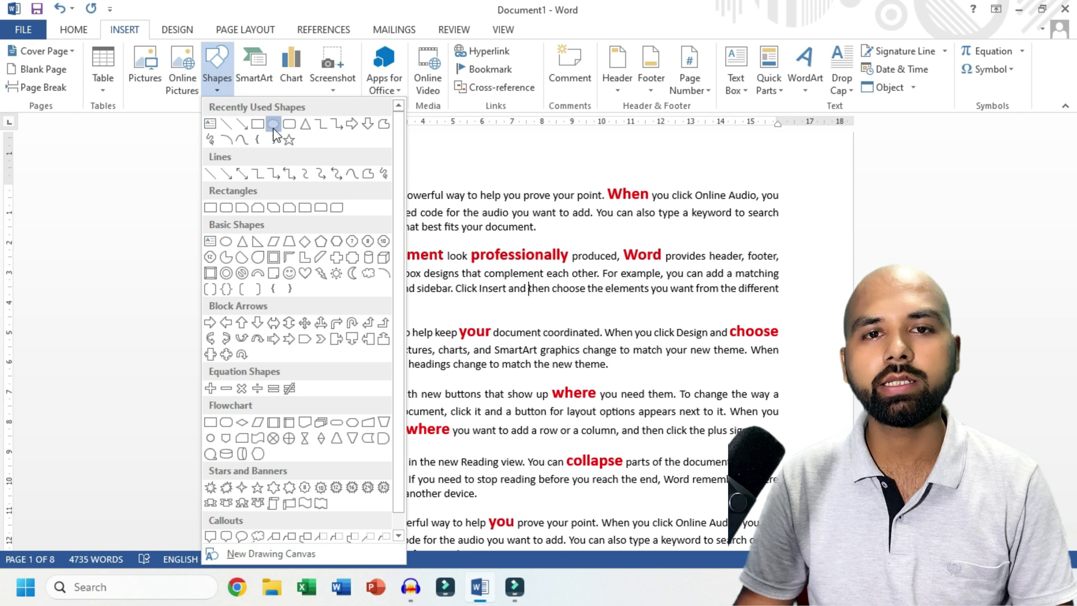
pyautogui.click(273, 124)
pyautogui.moveTo(435, 213); pyautogui.dragTo(539, 324)
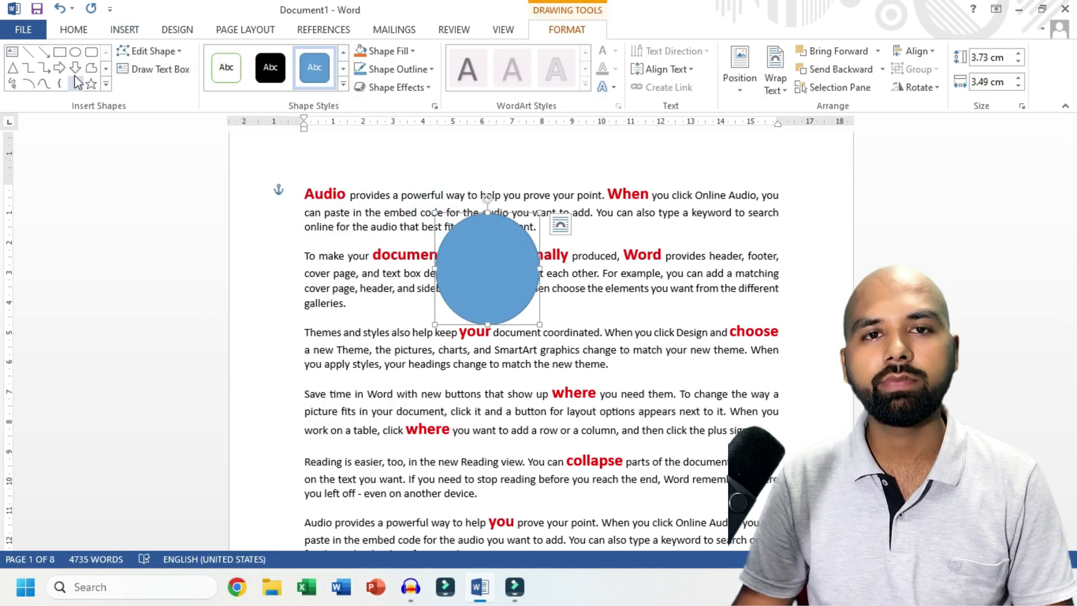
pyautogui.click(473, 394)
pyautogui.moveTo(473, 394); pyautogui.dragTo(409, 355)
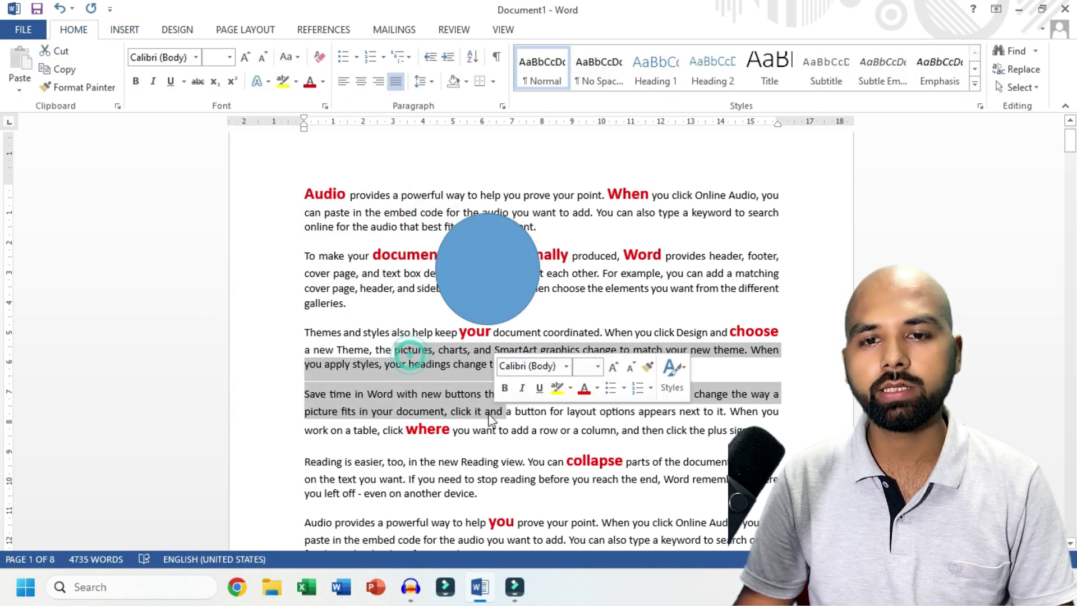
# - Draw a rectangle about 3.15 cm high and 1.91 cm wide to the right of the circle
pyautogui.click(125, 30)
pyautogui.click(217, 81)
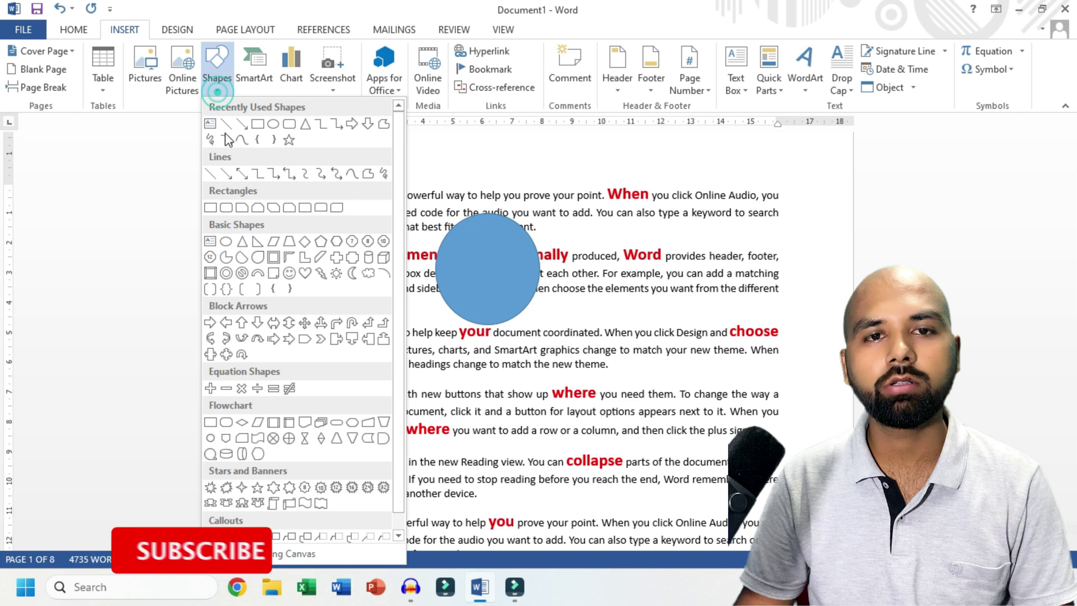
pyautogui.click(257, 124)
pyautogui.moveTo(623, 221); pyautogui.dragTo(680, 316)
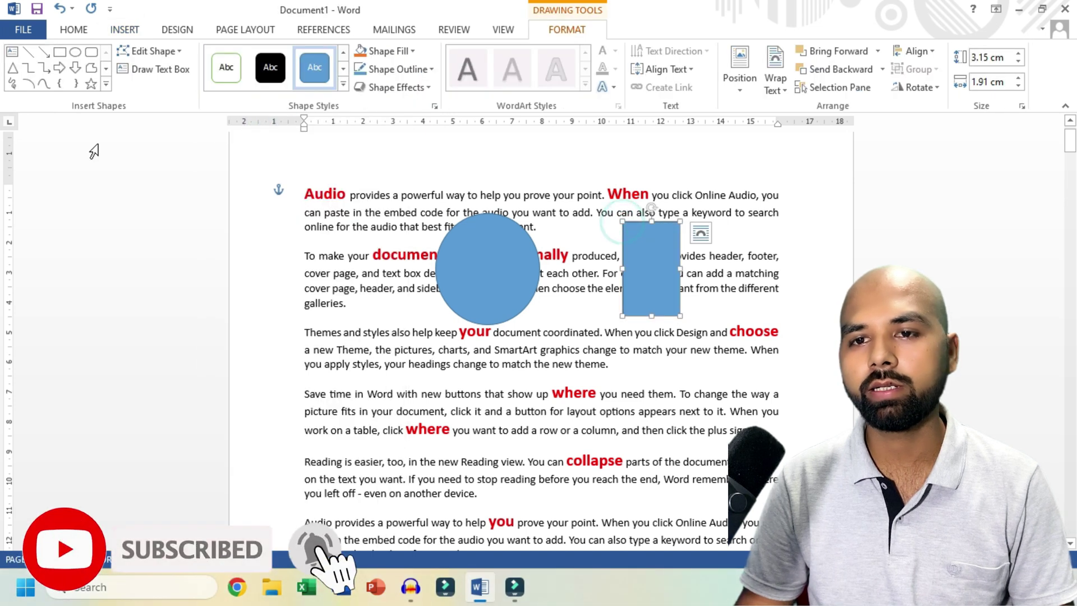
# - Draw a down arrow about 3.81 cm high and 2.96 cm wide below and left of the circle, and deselect it
pyautogui.click(76, 68)
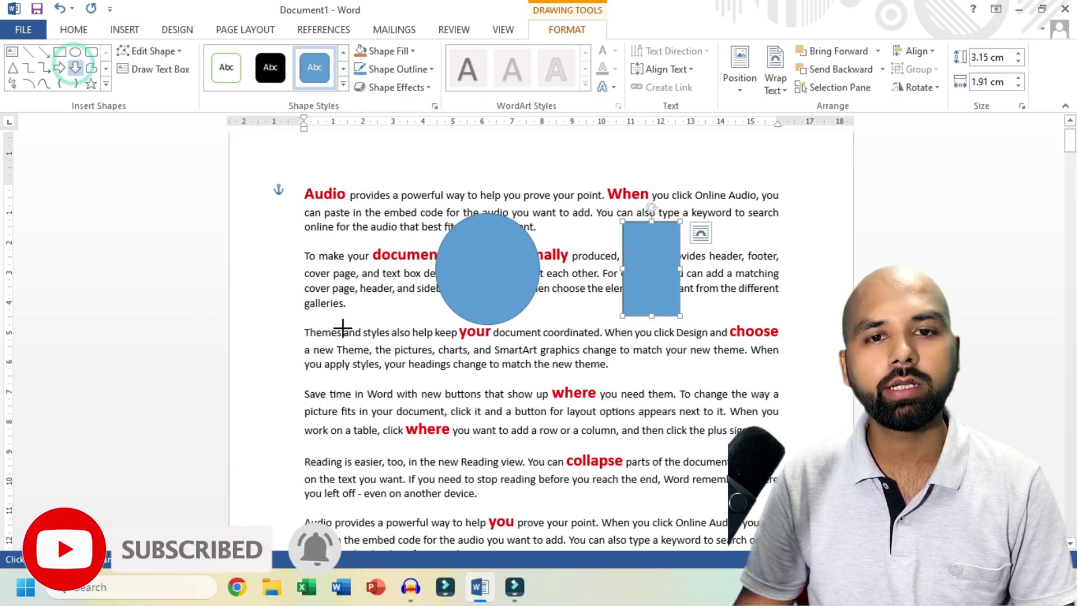
pyautogui.moveTo(351, 326); pyautogui.dragTo(441, 440)
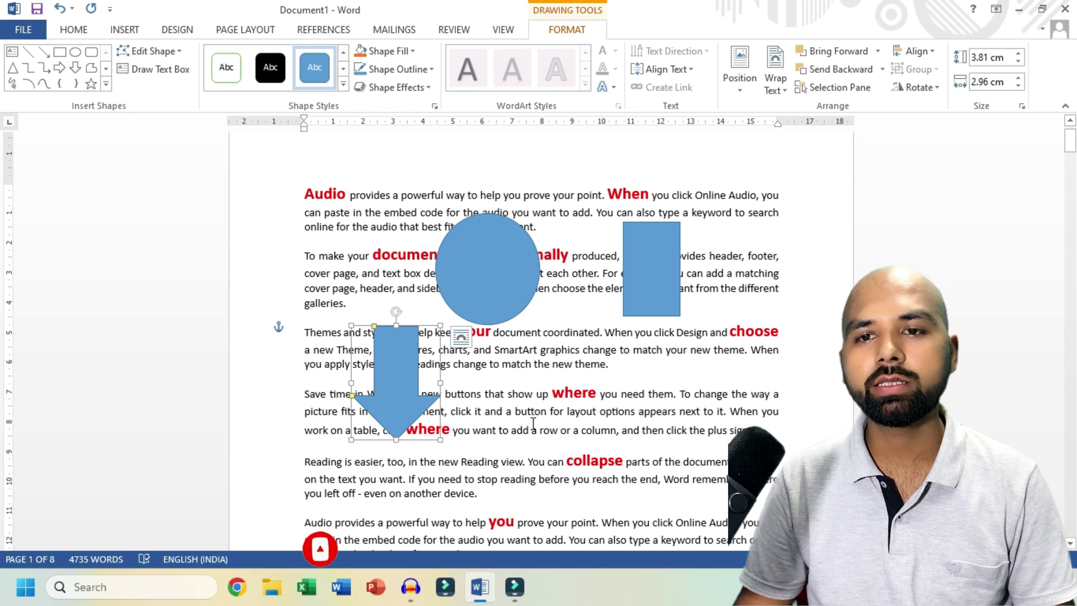
pyautogui.click(544, 383)
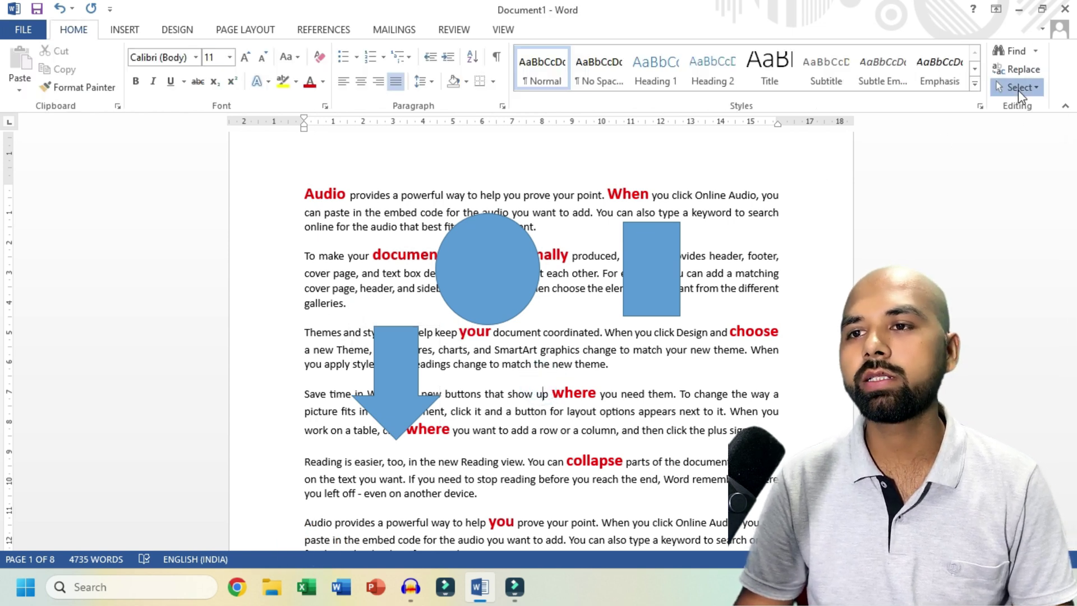
# - Show the Selection Pane and use it to select the oval, rectangle and down arrow individually, switching between them
pyautogui.click(1019, 90)
pyautogui.click(937, 166)
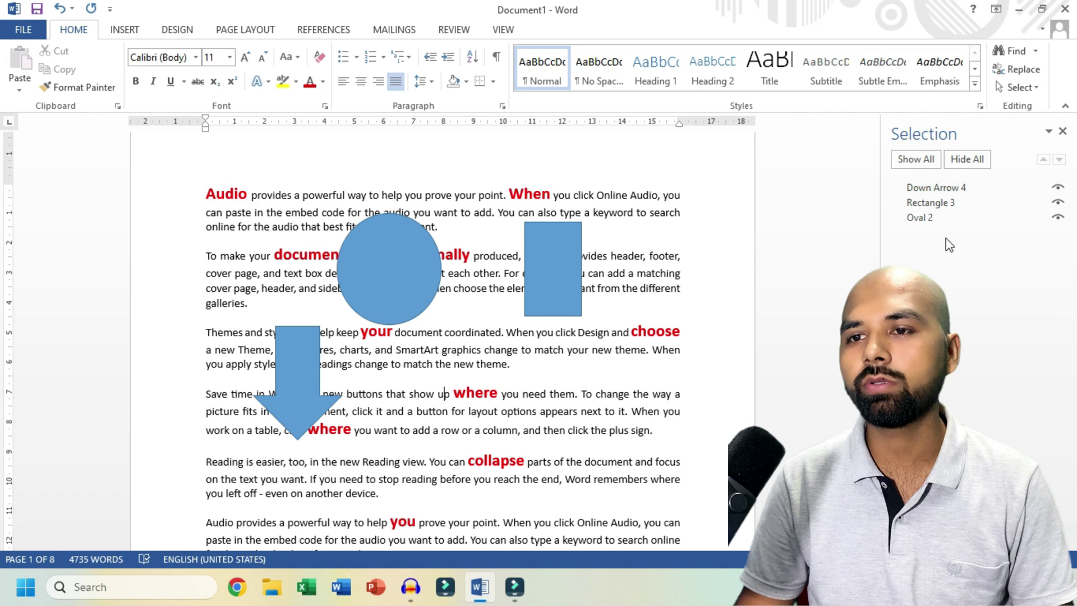
pyautogui.click(923, 219)
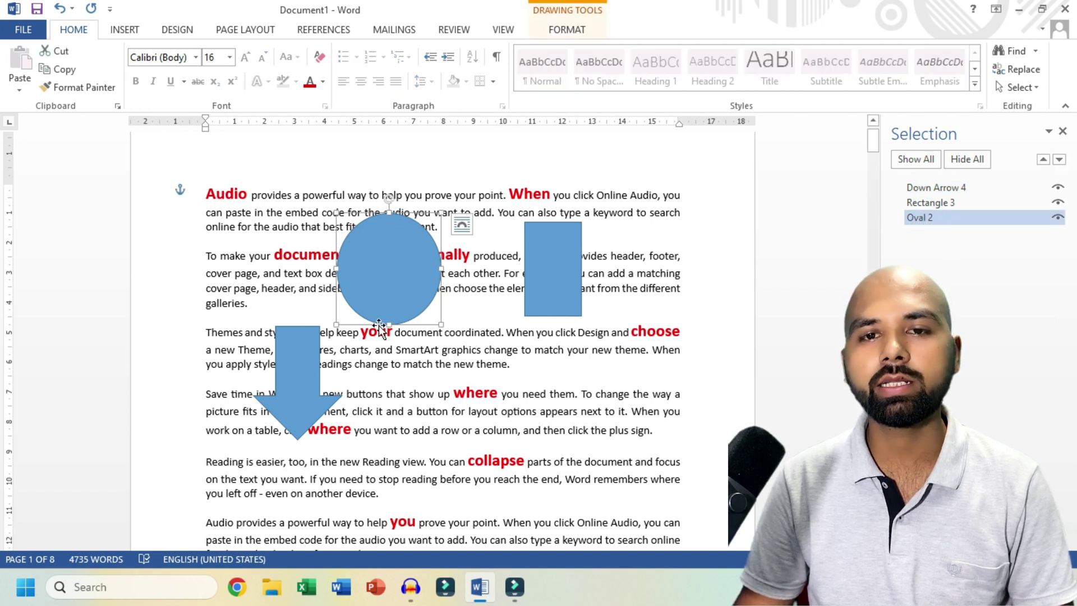
pyautogui.click(941, 204)
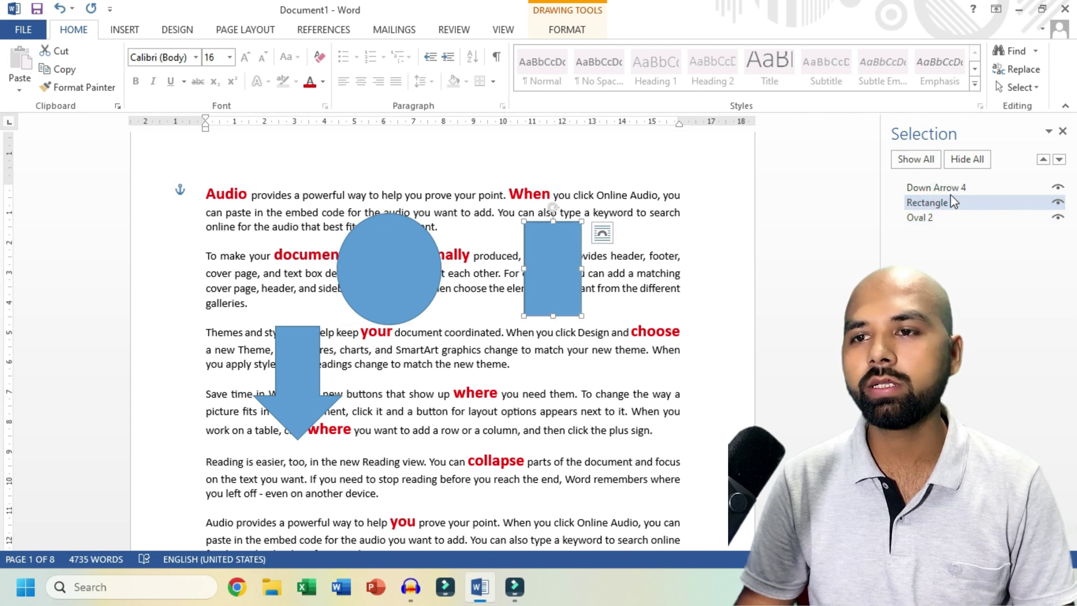
pyautogui.click(941, 187)
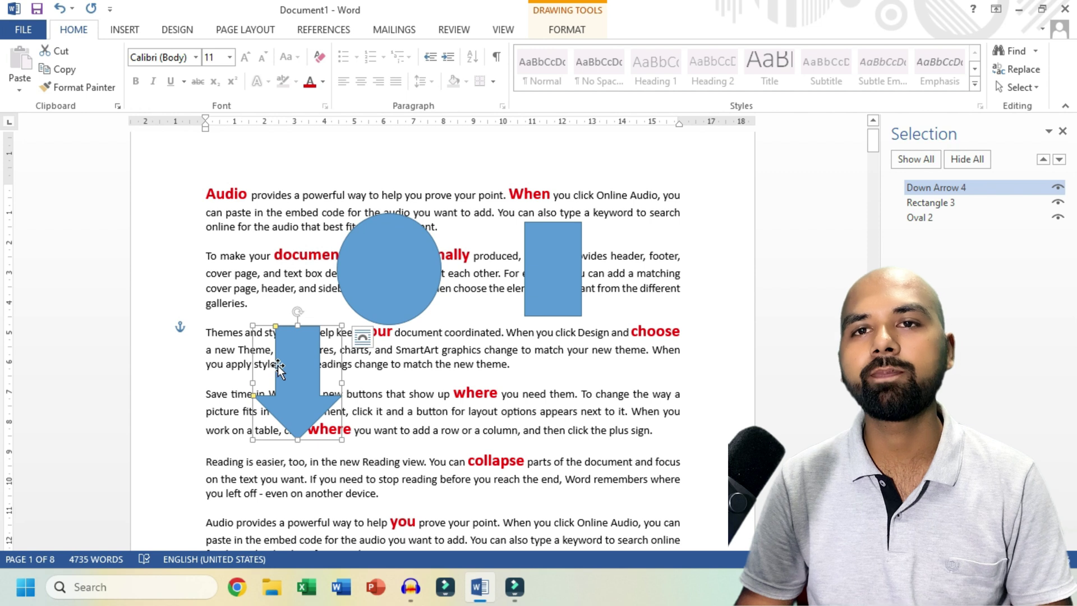
pyautogui.click(926, 203)
pyautogui.click(921, 218)
pyautogui.click(924, 202)
# - Select the shapes one at a time from the Selection Pane list, going from the down arrow to the oval
pyautogui.click(929, 190)
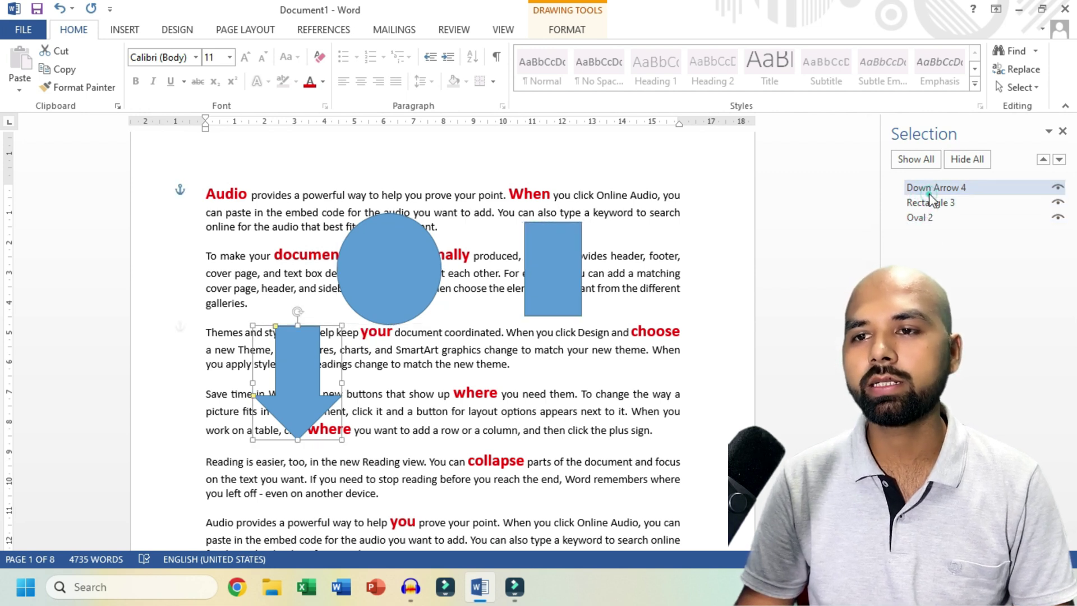
pyautogui.keyDown('ctrl'); pyautogui.click(933, 206); pyautogui.keyUp('ctrl')
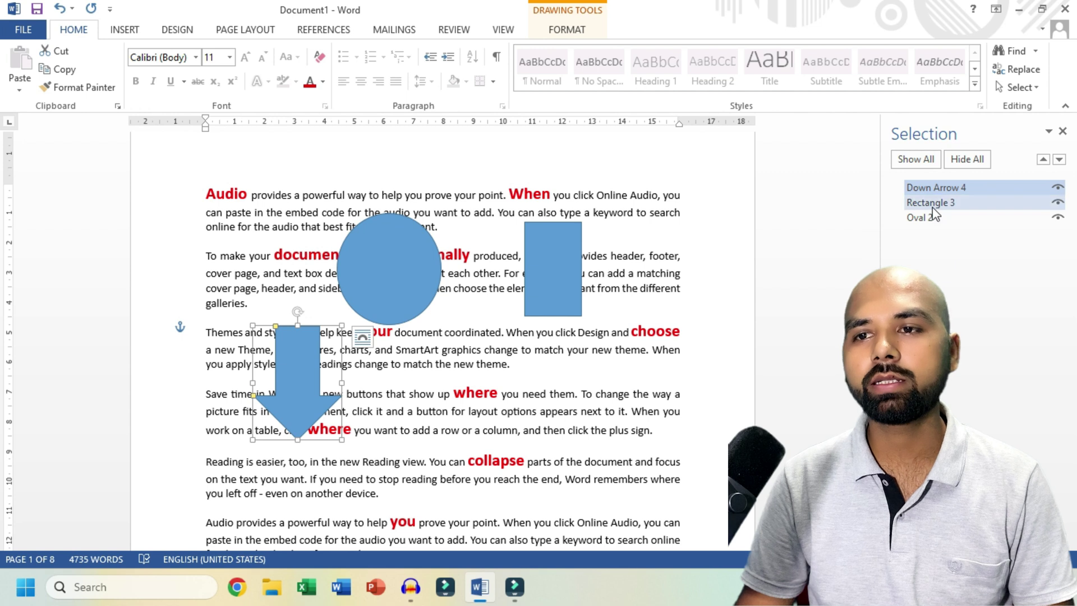
pyautogui.keyDown('ctrl'); pyautogui.click(923, 218); pyautogui.keyUp('ctrl')
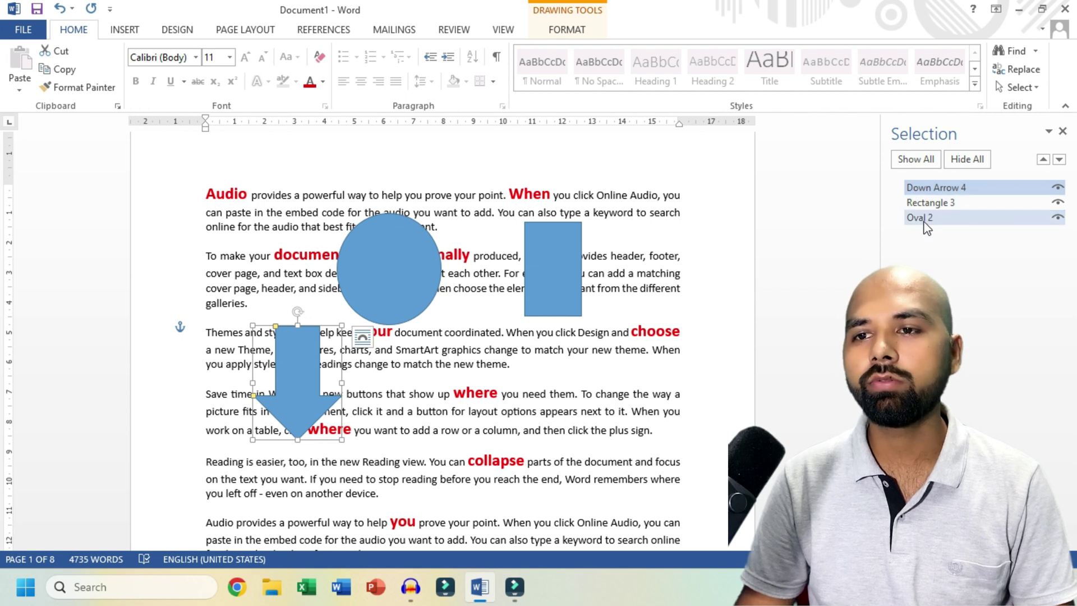
pyautogui.click(923, 219)
pyautogui.keyDown('ctrl'); pyautogui.click(925, 205); pyautogui.keyUp('ctrl')
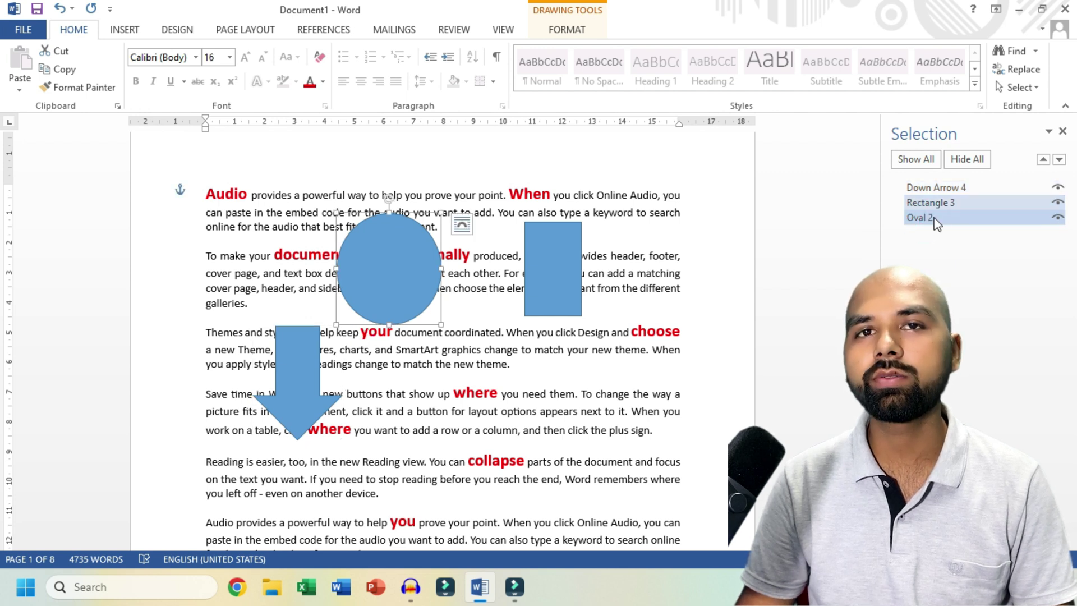
pyautogui.click(934, 220)
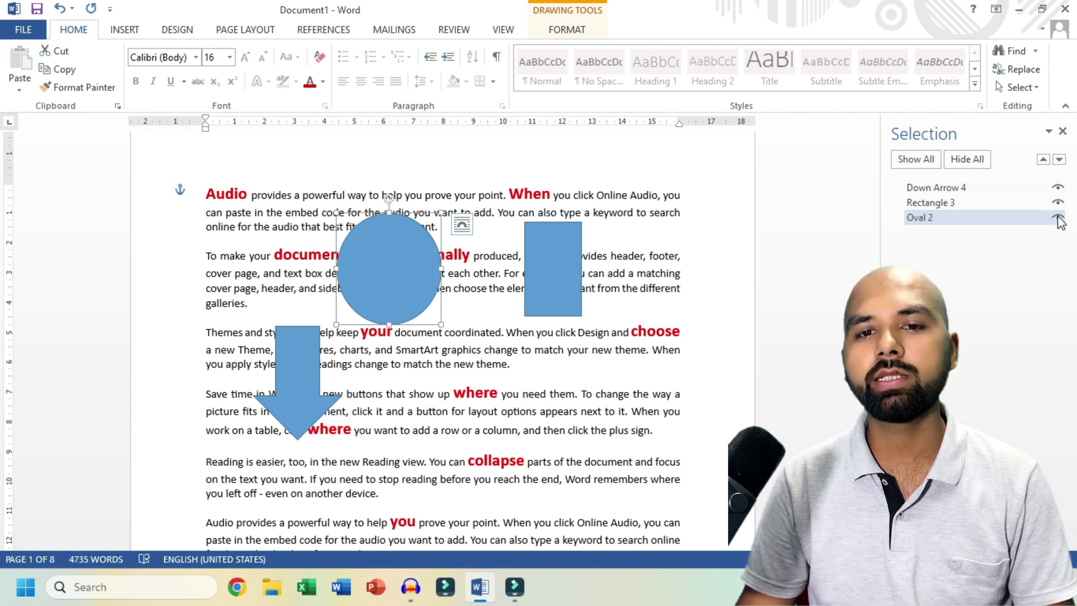
# - Hide the oval, rectangle and down arrow one by one, and show each again in reverse order
pyautogui.click(1058, 219)
pyautogui.click(1058, 202)
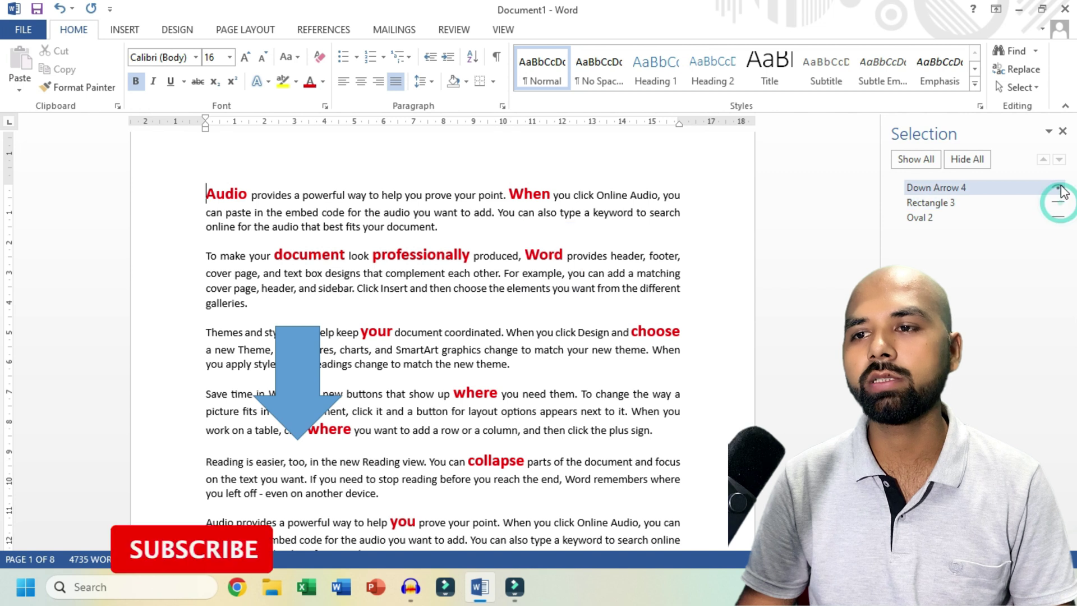
pyautogui.click(1059, 189)
pyautogui.click(1059, 188)
pyautogui.click(1059, 201)
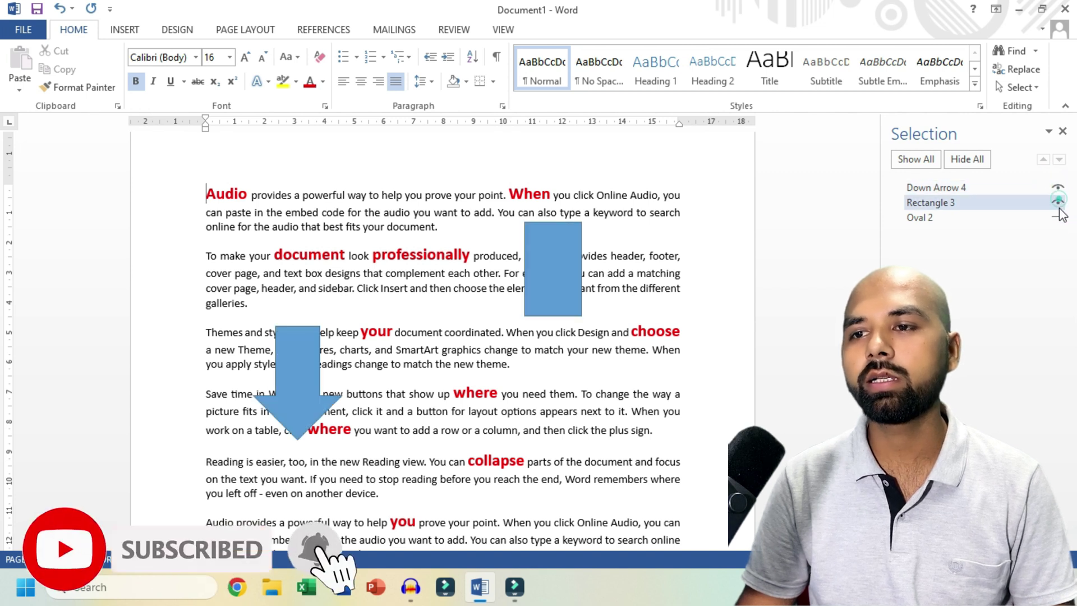
pyautogui.click(1058, 217)
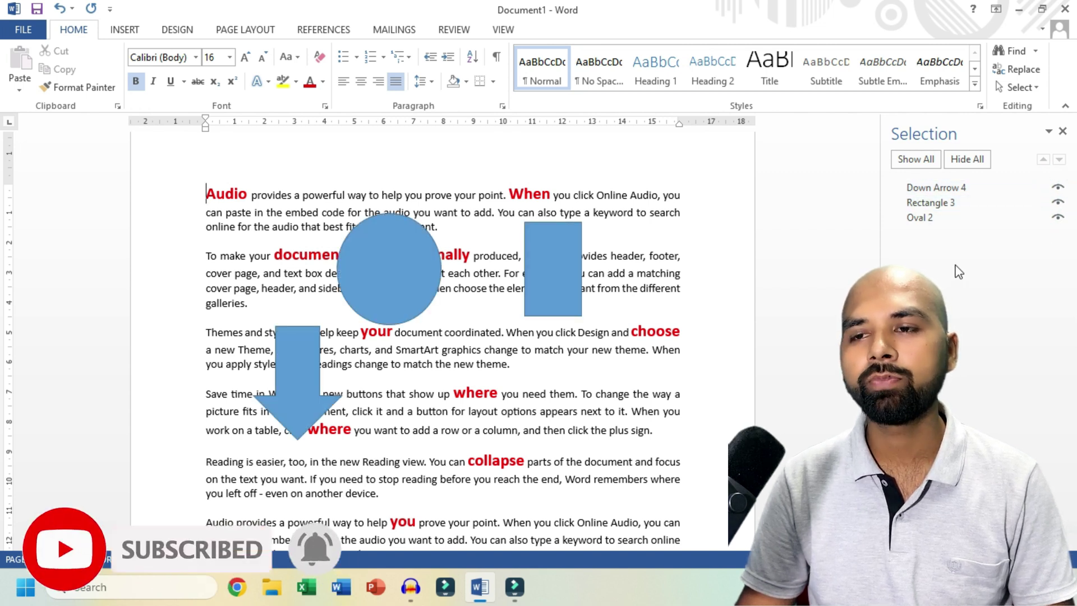
# - Hide all the shapes at once and show them all again, and close the Selection Pane
pyautogui.click(966, 162)
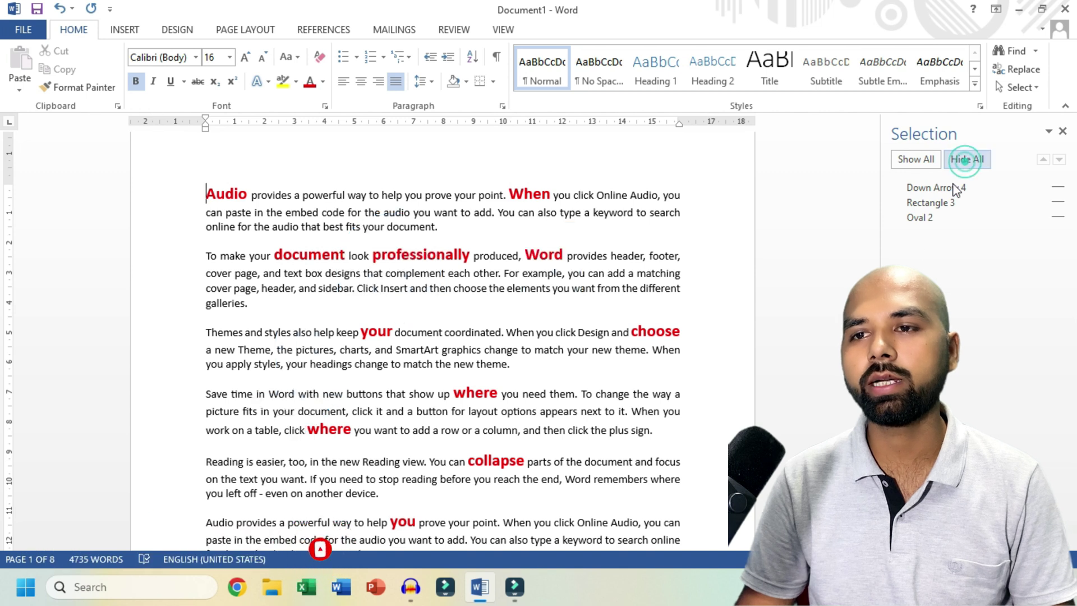
pyautogui.click(917, 163)
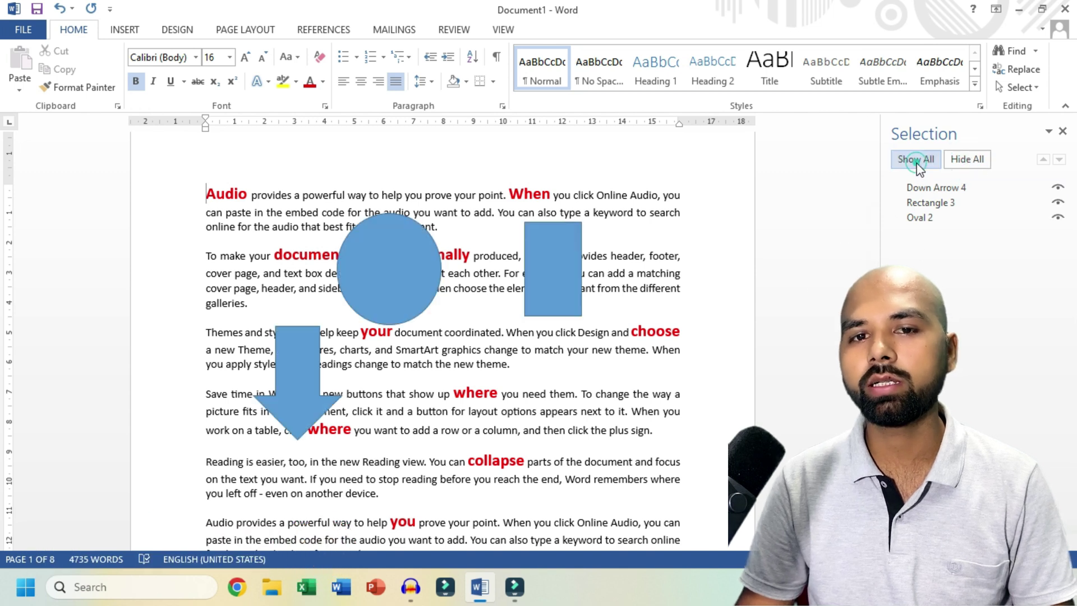
pyautogui.click(1037, 91)
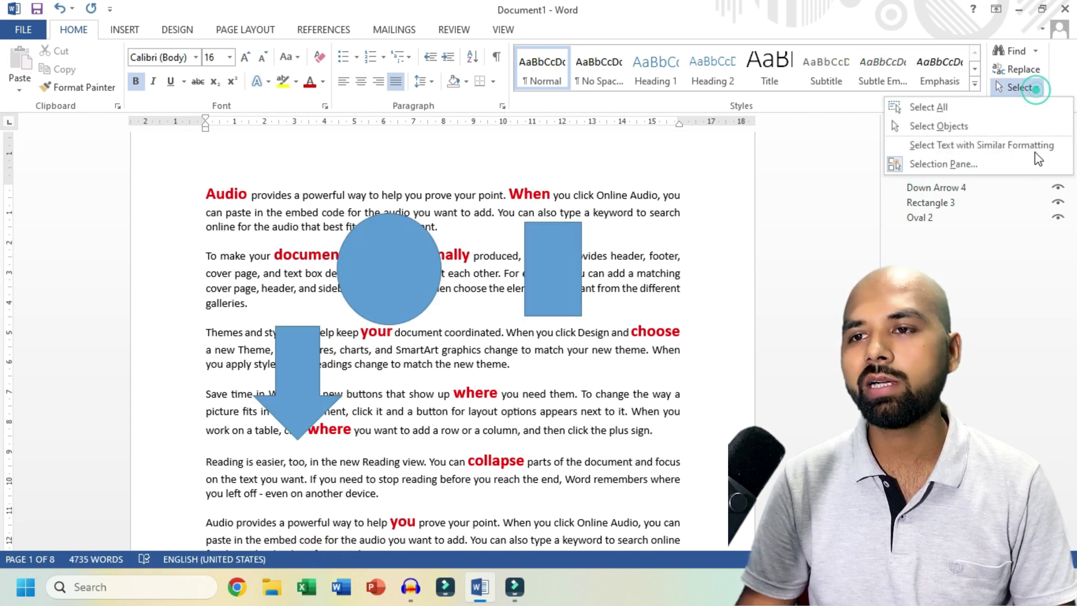
pyautogui.click(929, 168)
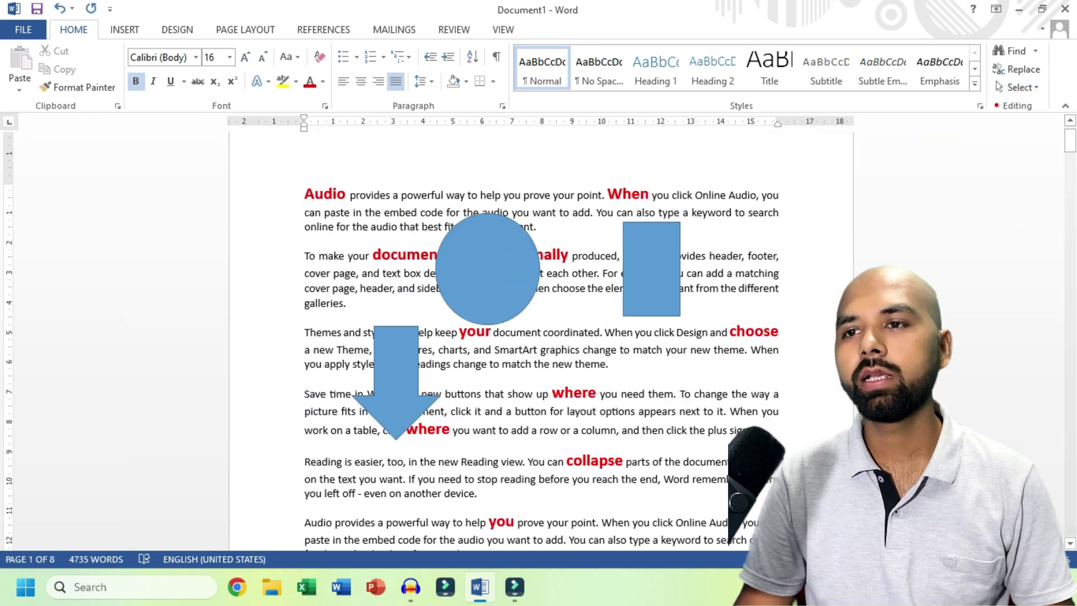